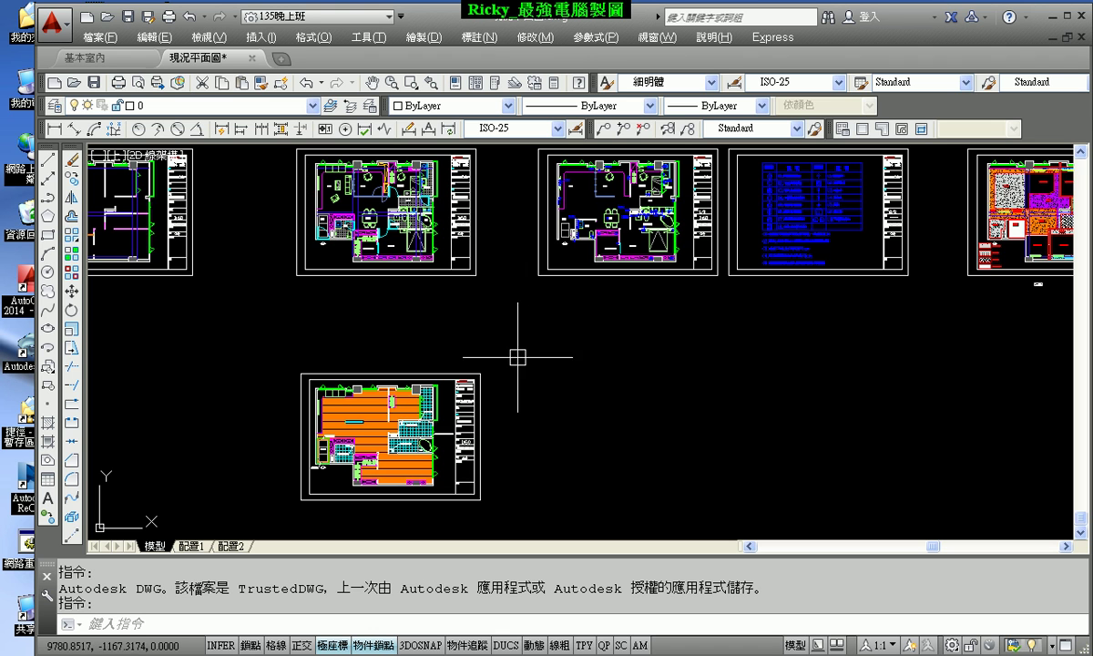
Step: Open the 基本室內 drawing tab and frame its three floor-plan sheets side by side
scroll(468, 317, up, 1)
scroll(468, 317, up, 1)
scroll(421, 293, up, 2)
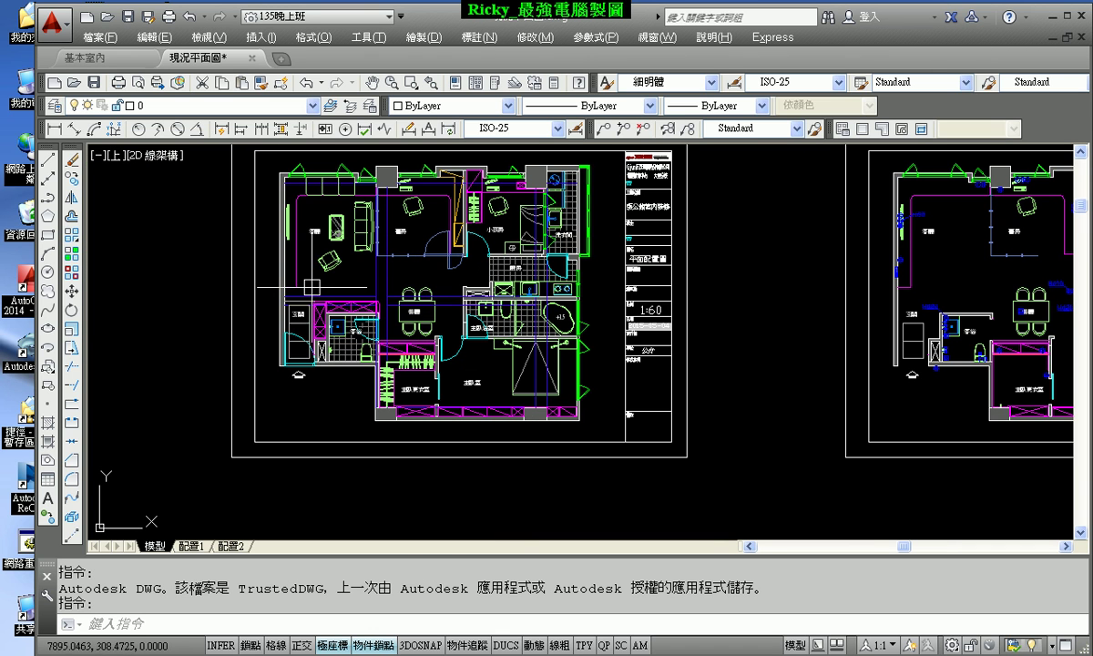
middle_drag(373, 288, 401, 301)
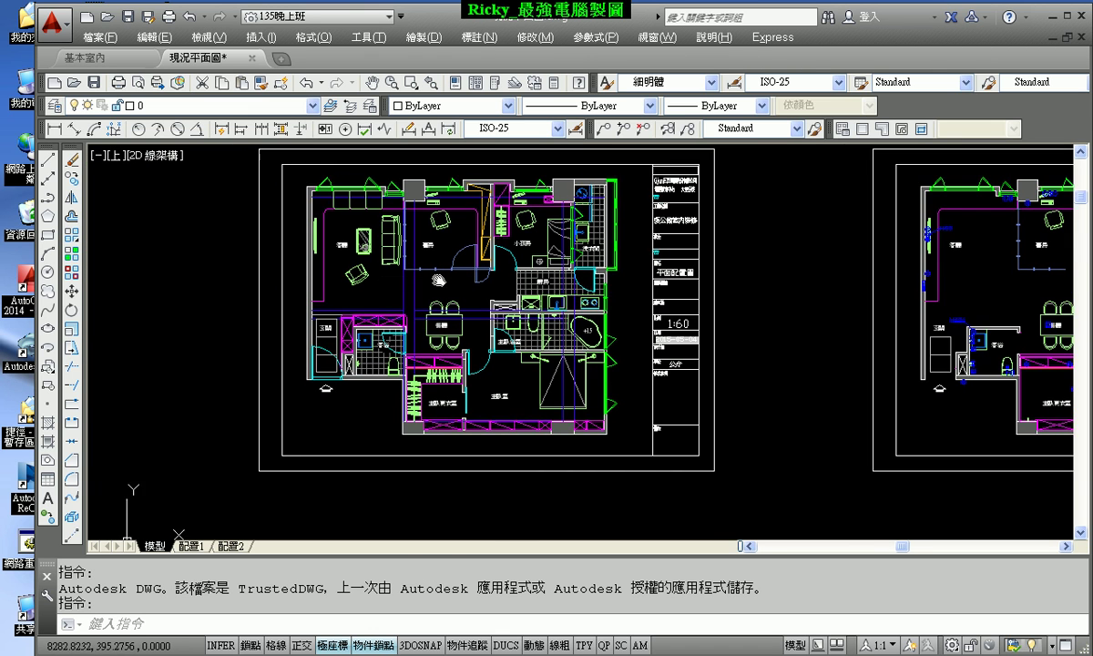
click(109, 57)
scroll(550, 323, up, 1)
scroll(630, 330, up, 1)
scroll(629, 330, up, 1)
scroll(629, 330, up, 2)
middle_drag(463, 294, 472, 260)
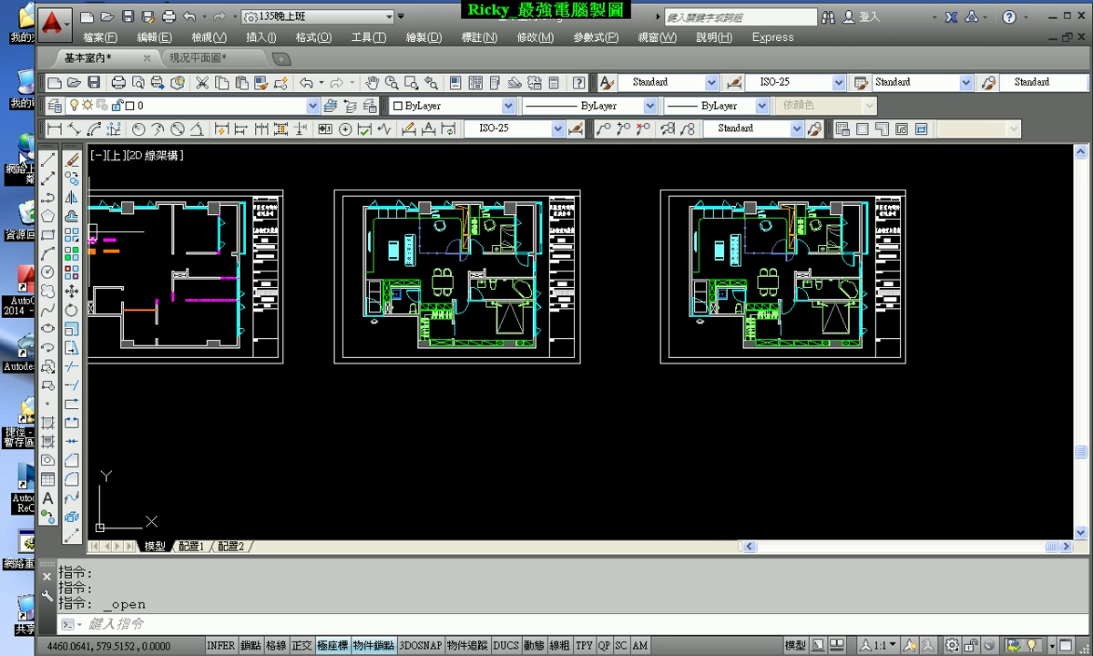
Step: Copy the middle furnished floor plan into empty space below the row, then return to 現況平面圖
click(72, 178)
click(321, 164)
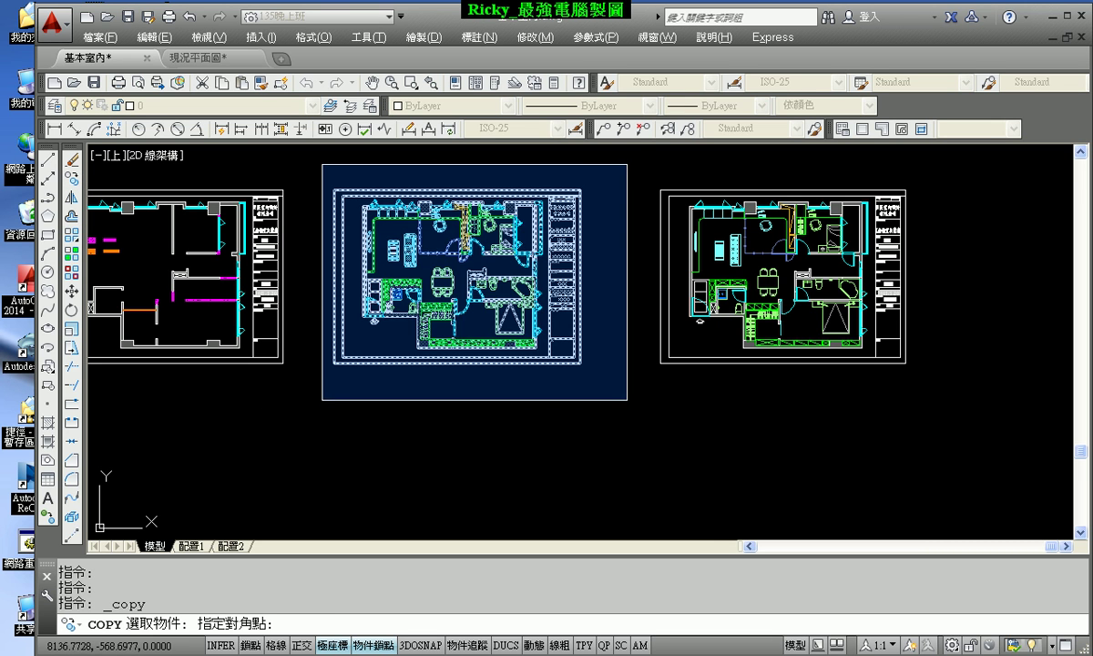
click(630, 407)
key(Return)
click(340, 274)
middle_drag(587, 387, 588, 195)
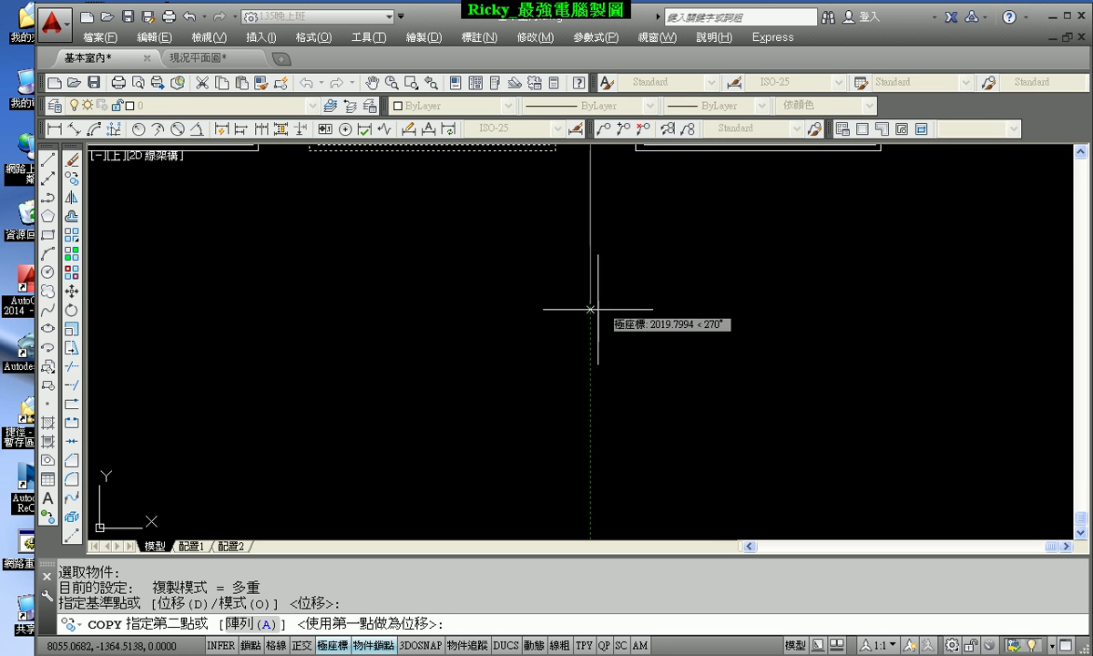
click(594, 287)
key(Escape)
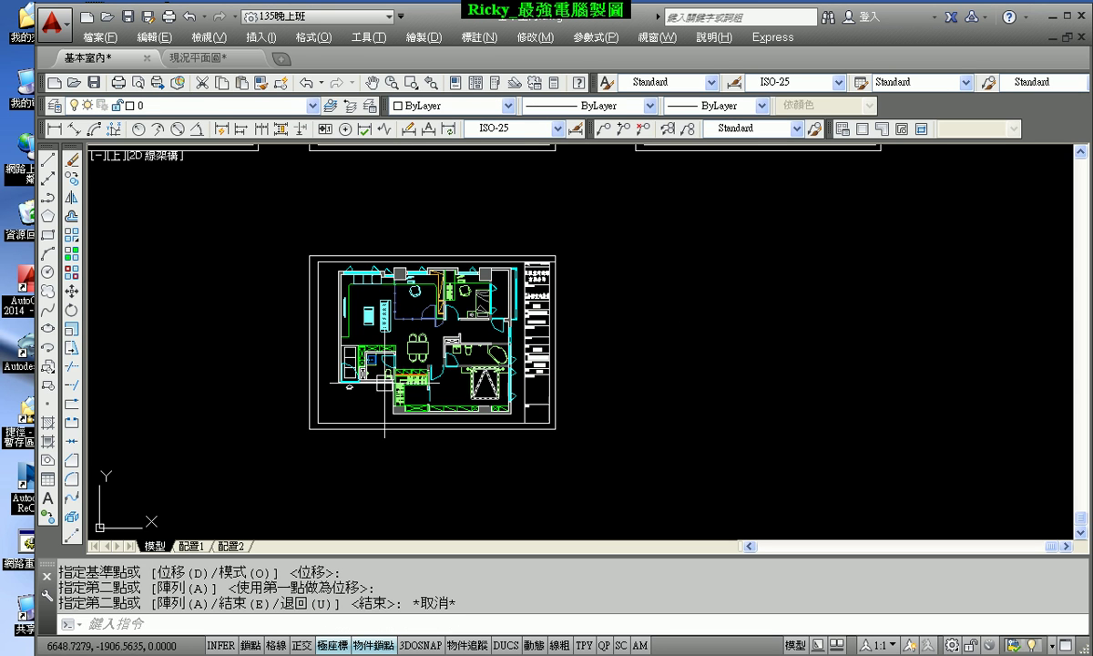
click(195, 64)
scroll(465, 327, down, 3)
middle_drag(470, 532, 489, 306)
scroll(489, 306, up, 2)
scroll(489, 306, up, 3)
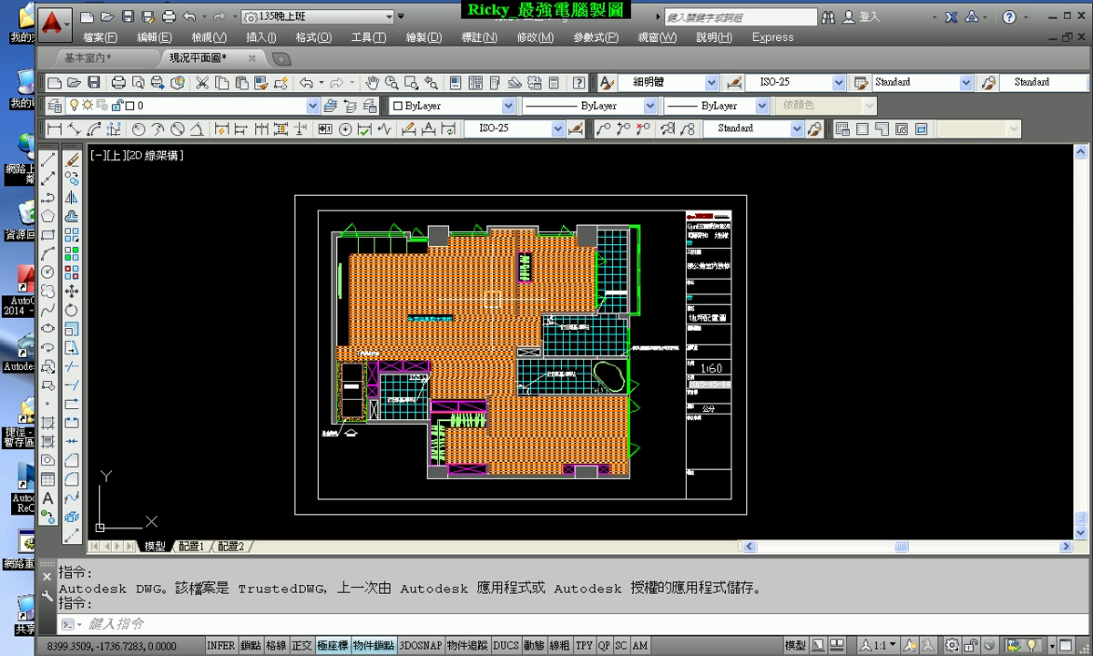
scroll(489, 305, down, 3)
scroll(492, 314, down, 3)
scroll(454, 244, up, 5)
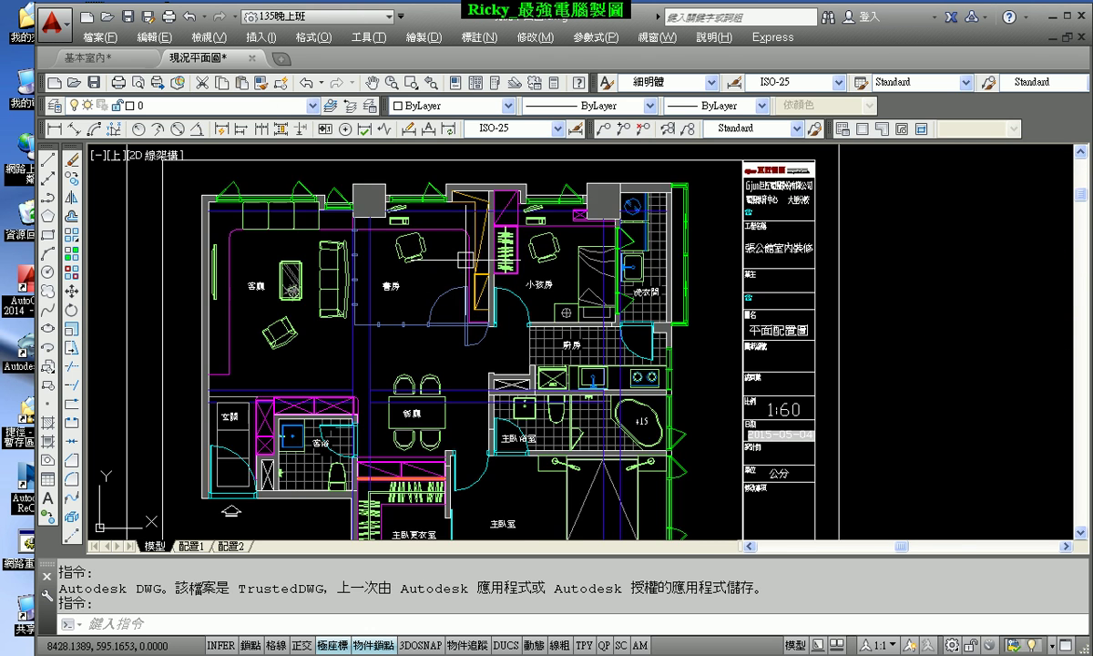
scroll(414, 278, up, 2)
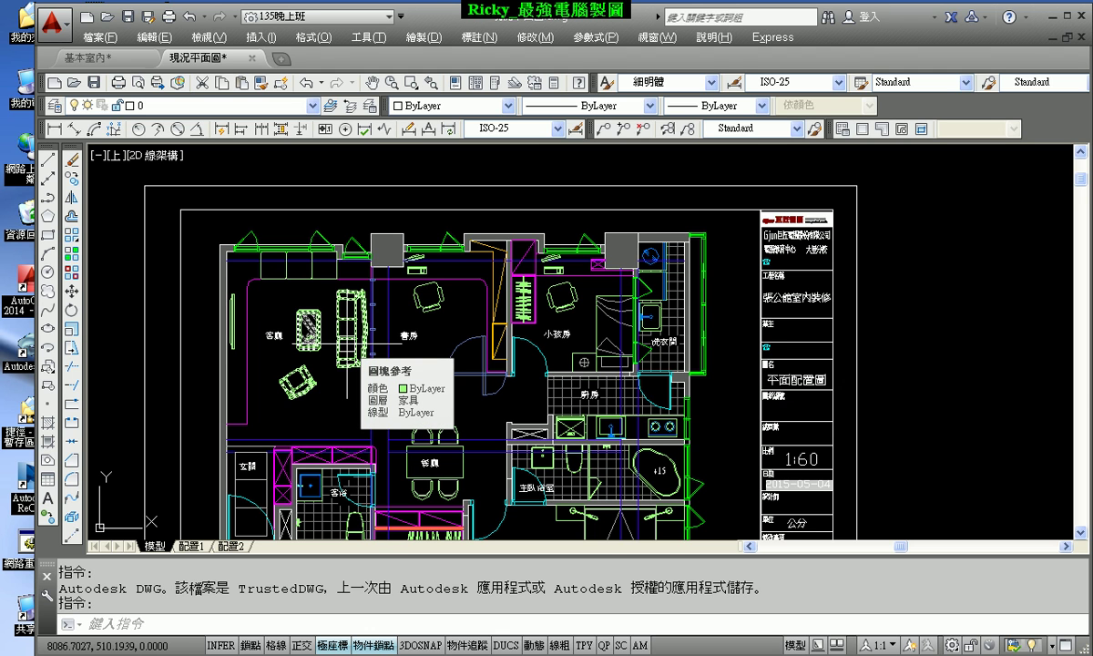
Step: Zoom into the 地坪配置圖 plan, select the 全室海島型木地板 wood-floor hatch, then switch to the folder window
scroll(384, 263, down, 5)
scroll(422, 312, up, 1)
scroll(435, 349, down, 3)
scroll(428, 376, up, 1)
scroll(428, 376, up, 6)
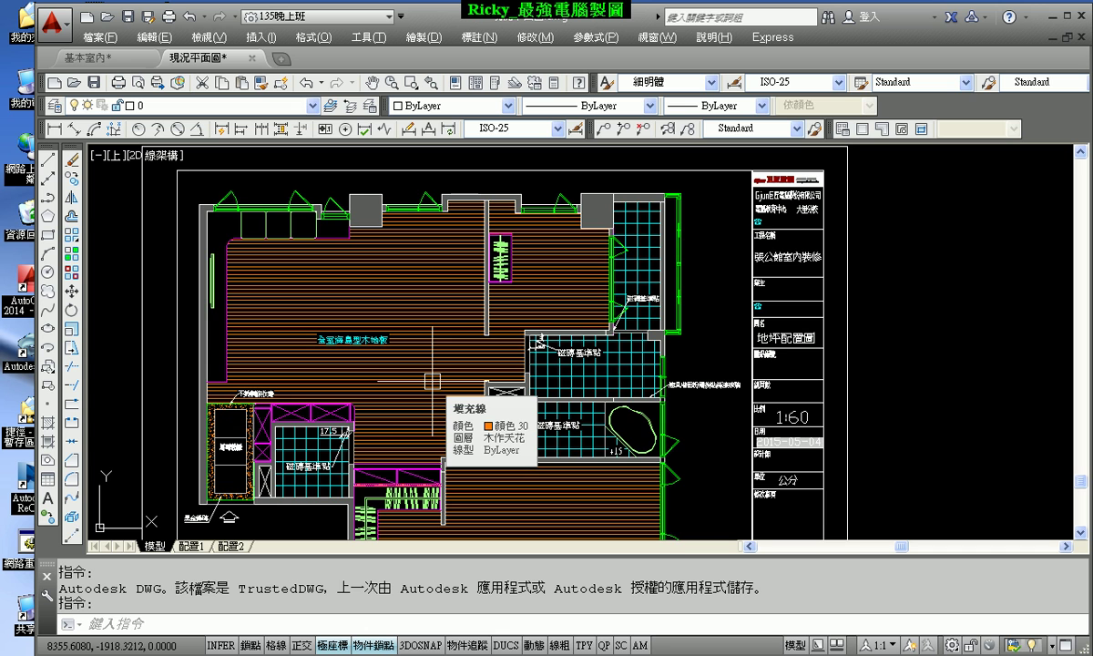
middle_drag(305, 300, 369, 351)
scroll(319, 319, up, 4)
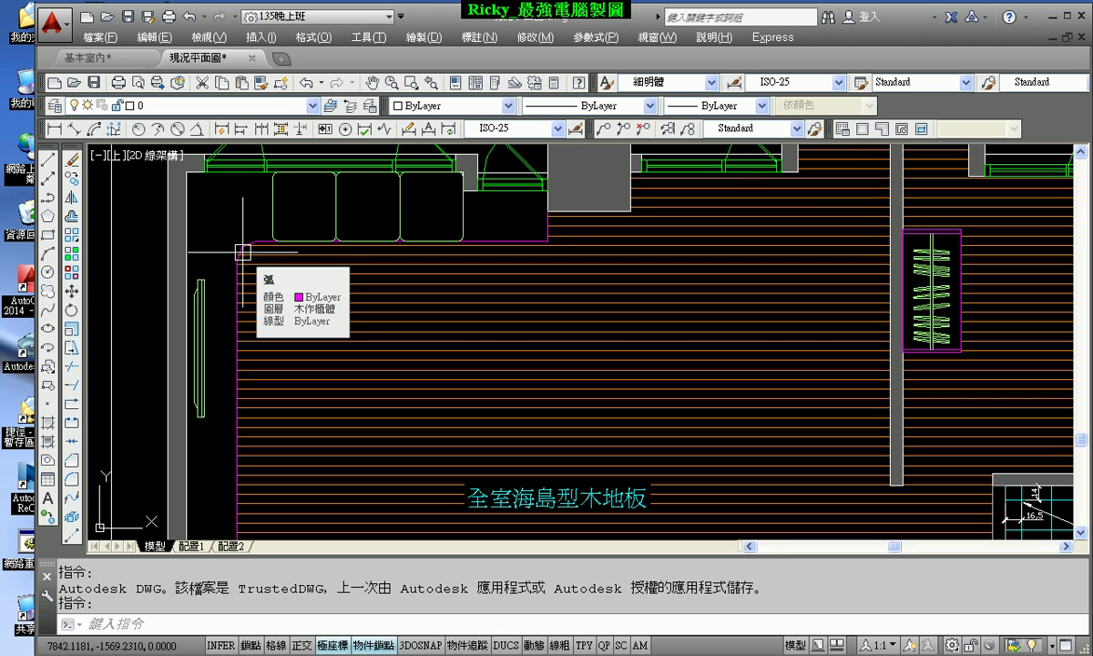
scroll(292, 276, down, 3)
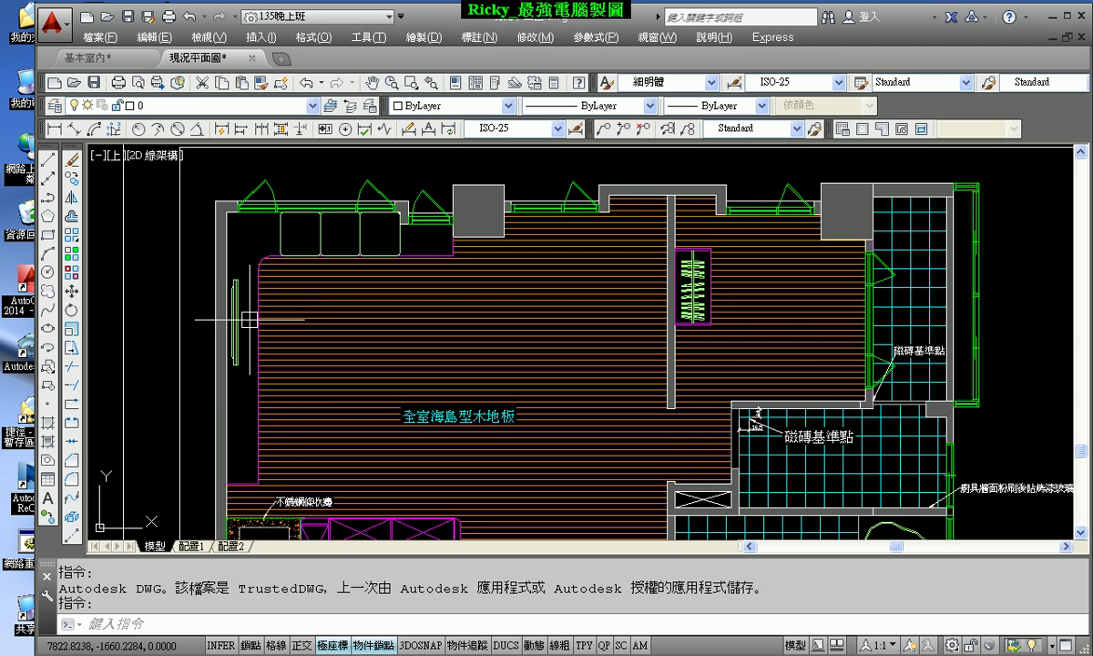
scroll(254, 317, up, 2)
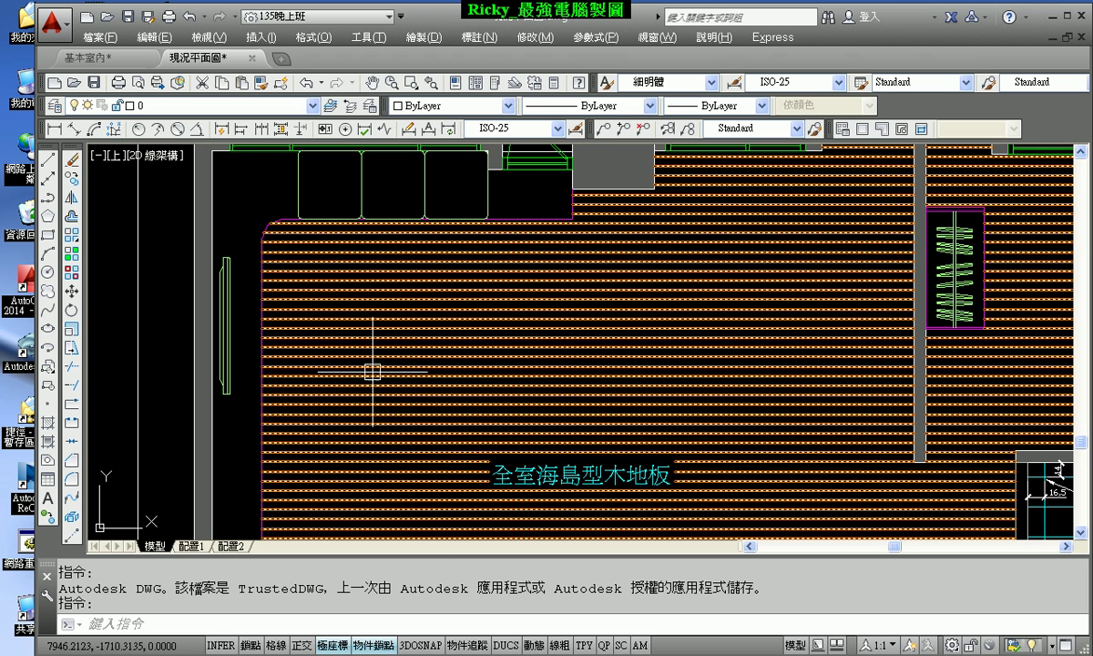
scroll(370, 382, down, 2)
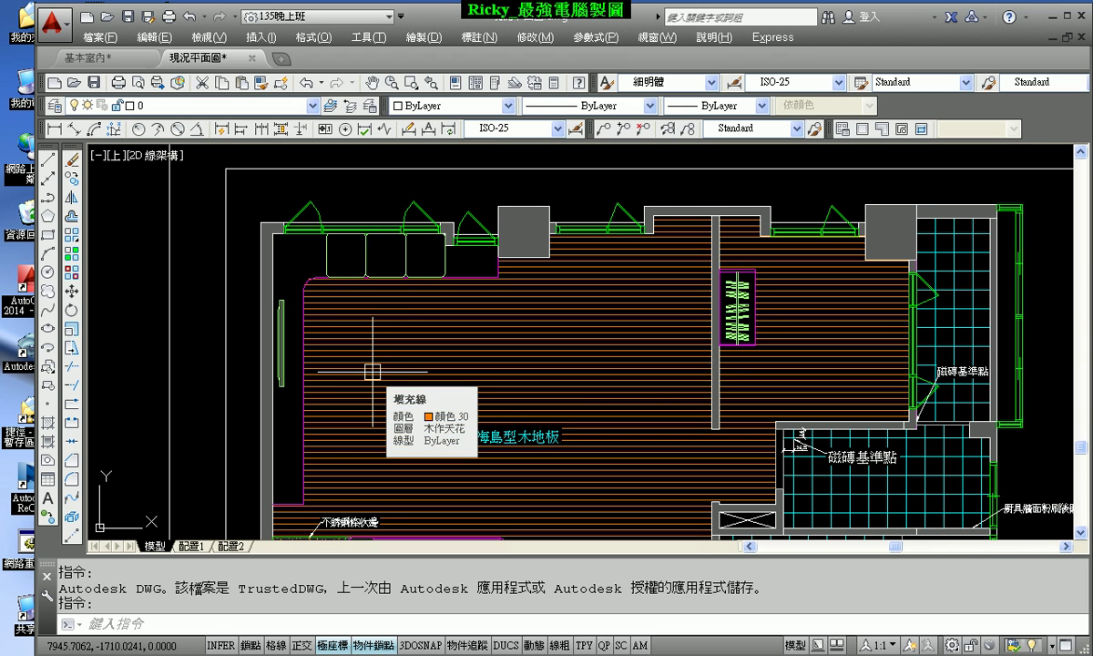
click(372, 371)
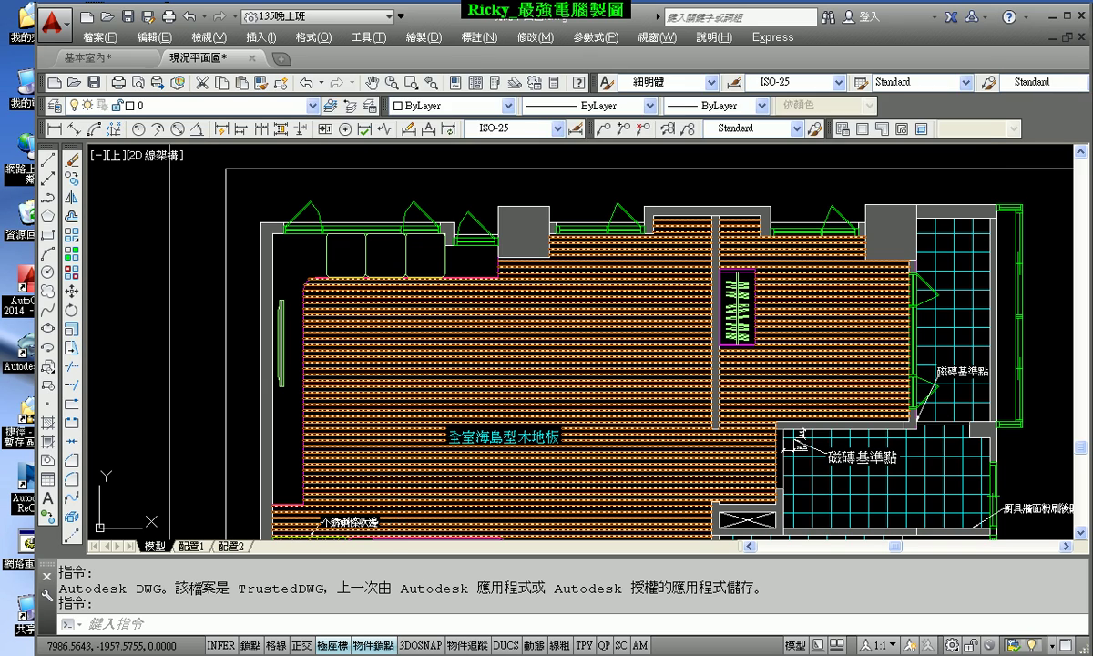
key(alt+Tab)
Step: In Explorer, go to the C: drive, open the 室內設計套課 folder and browse its files
key(alt+Tab)
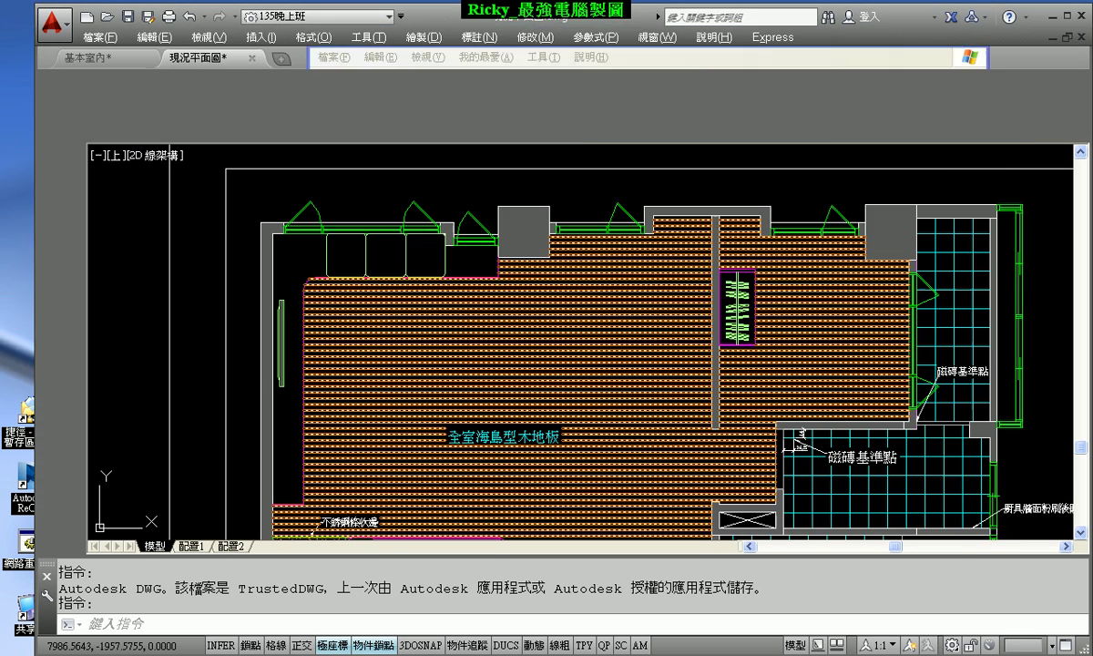
key(alt+Tab)
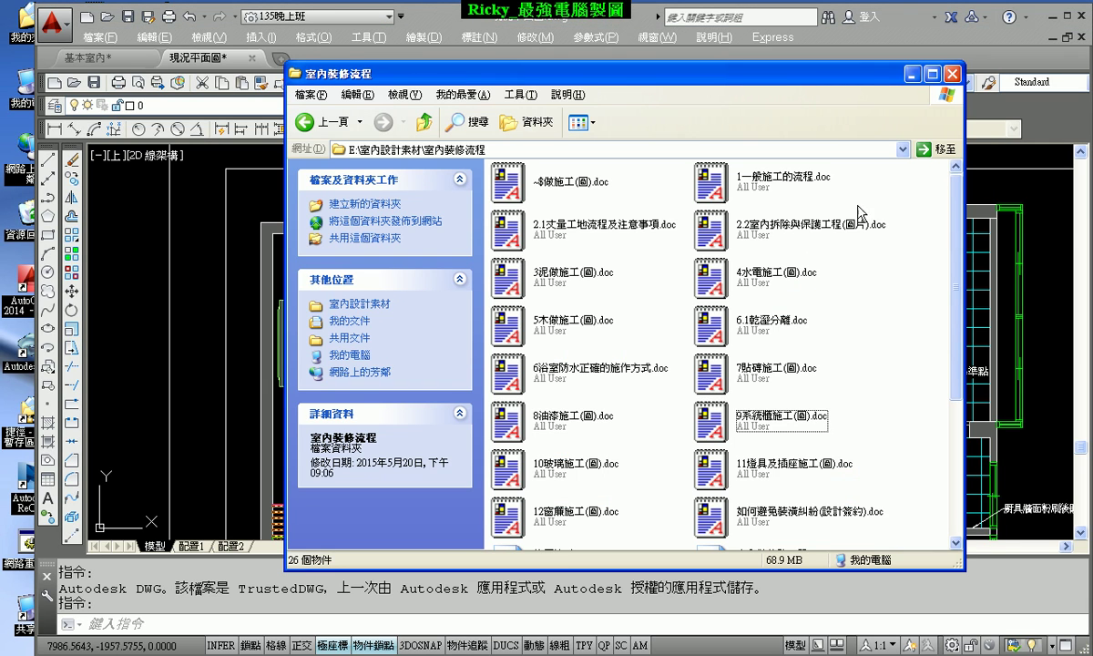
click(903, 148)
click(401, 208)
double_click(783, 245)
scroll(572, 302, down, 3)
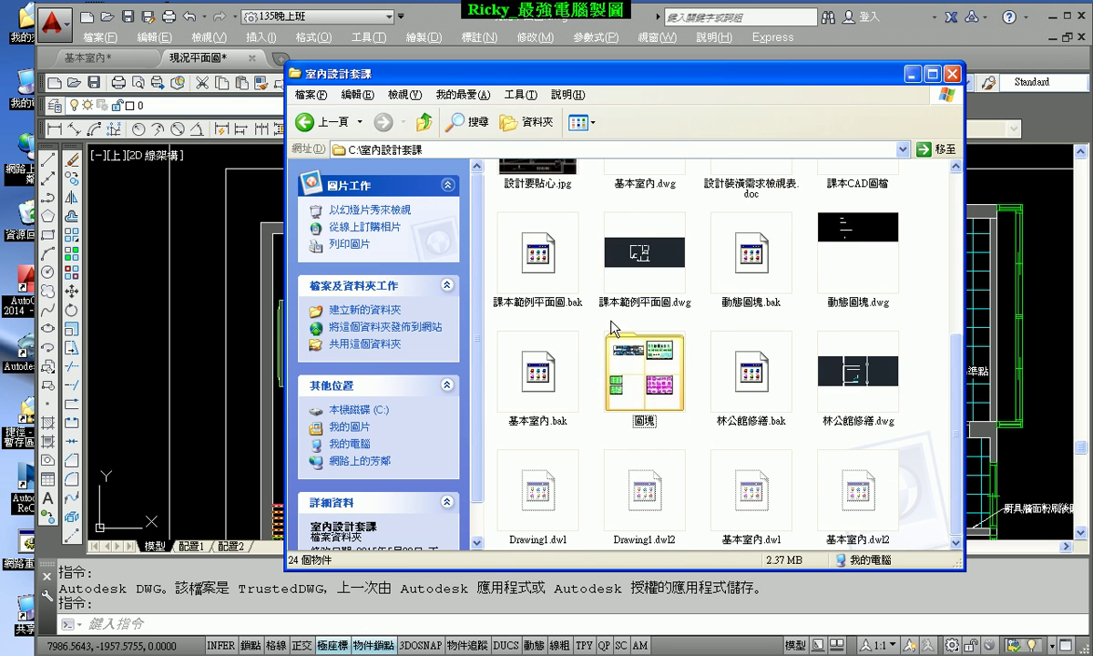
scroll(658, 362, up, 1)
scroll(707, 391, down, 1)
scroll(719, 377, up, 2)
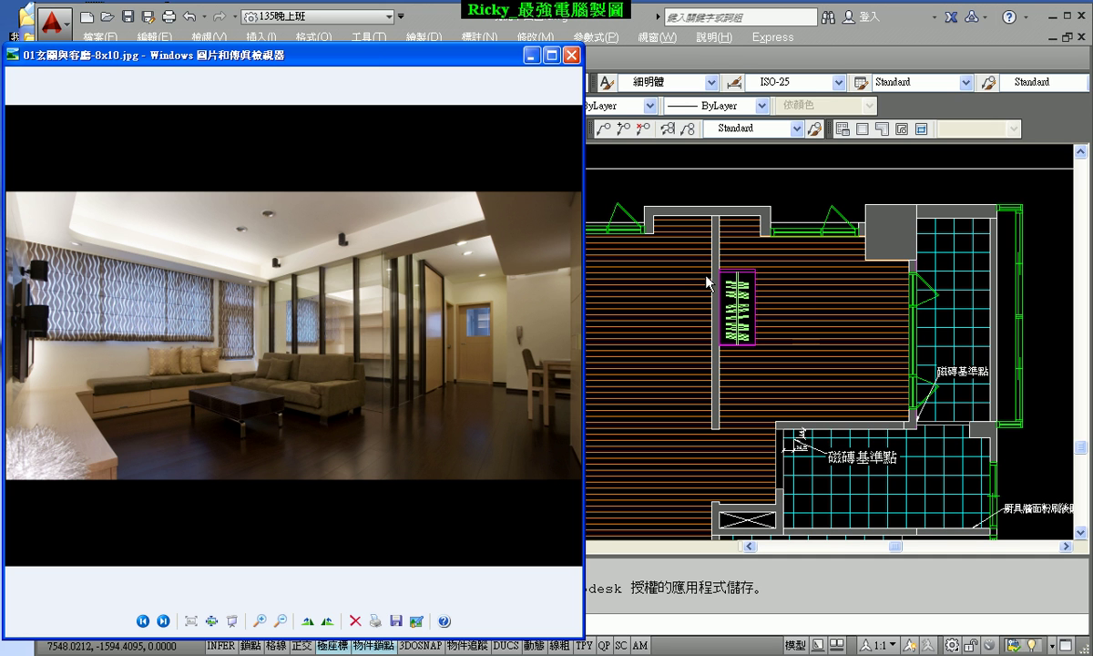
Step: Compare the floor-finish drawing against the 01玄關與客廳 living-room photo
click(641, 259)
scroll(539, 270, up, 2)
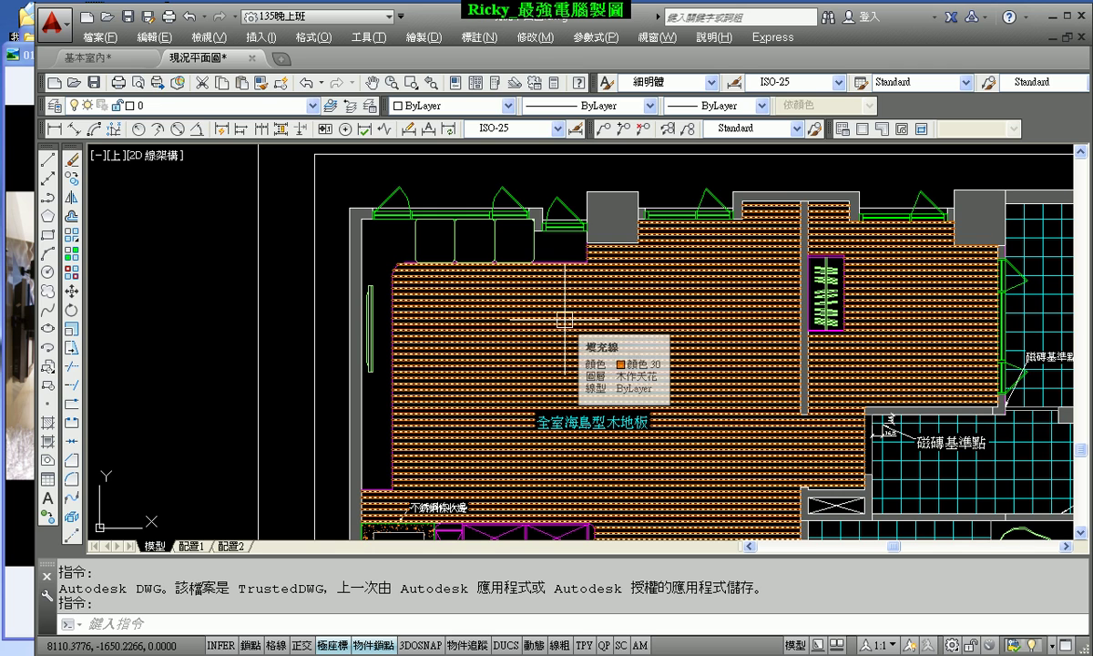
key(alt+Tab)
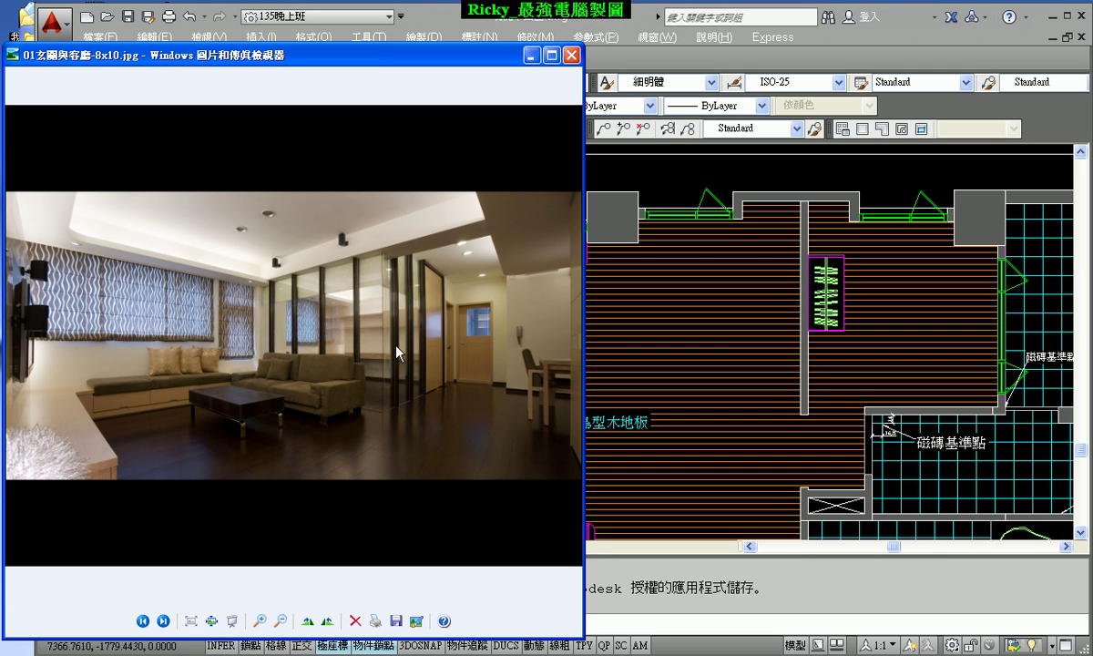
scroll(360, 333, up, 2)
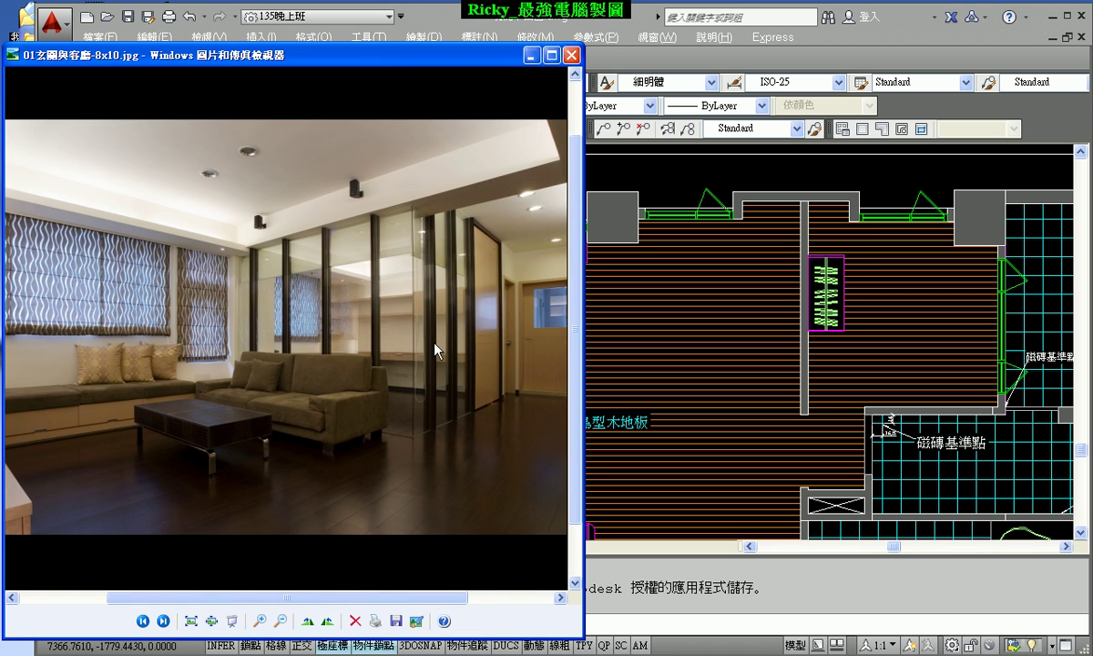
scroll(434, 361, up, 1)
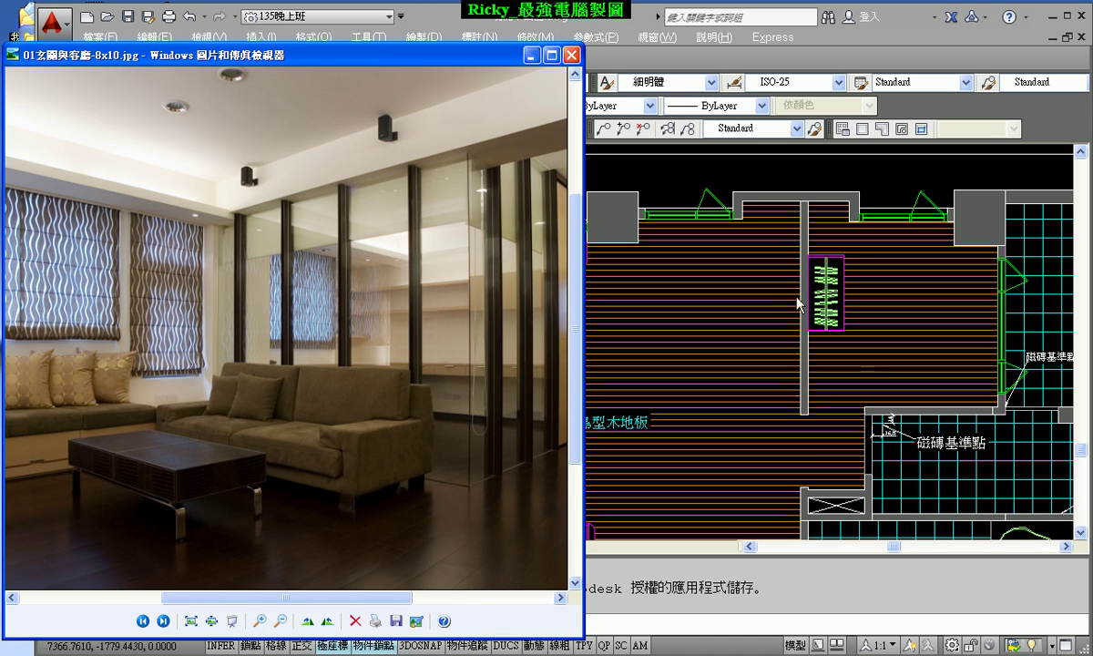
click(749, 284)
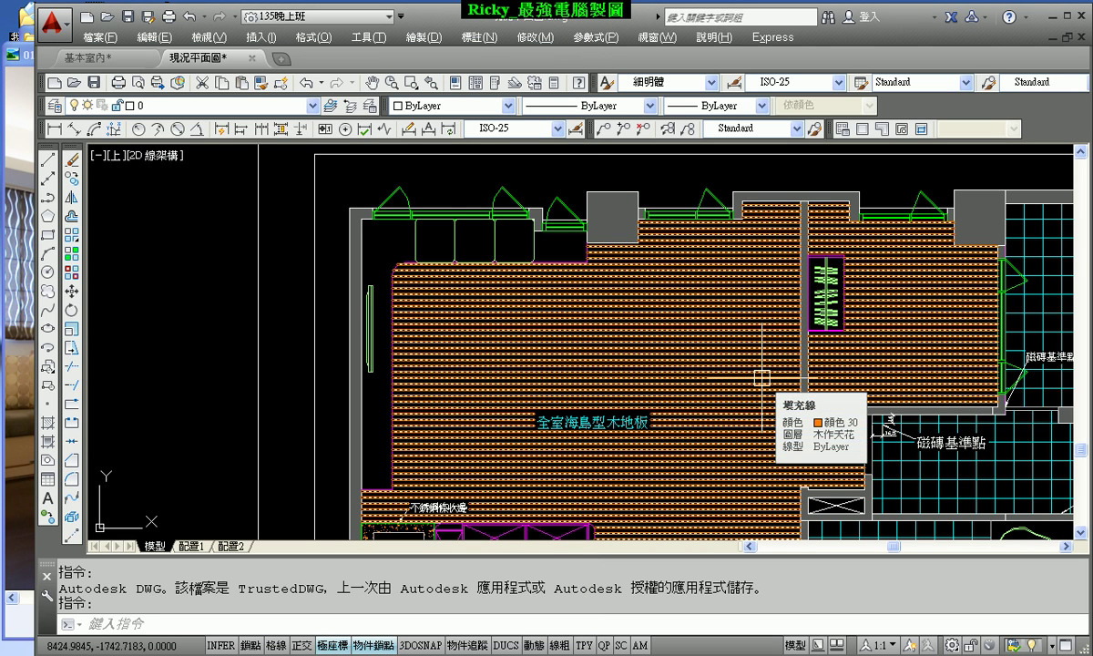
Step: Advance the viewer to photo 02玄關與客廳-8x10.jpg, then return to the floor-finish drawing
click(16, 414)
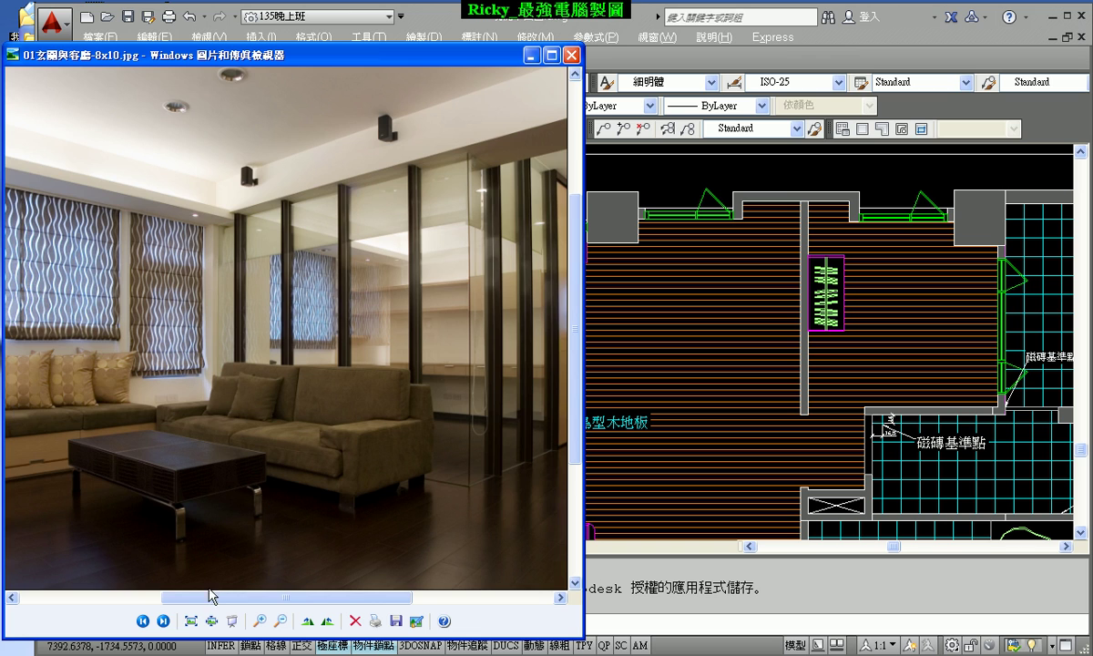
click(164, 621)
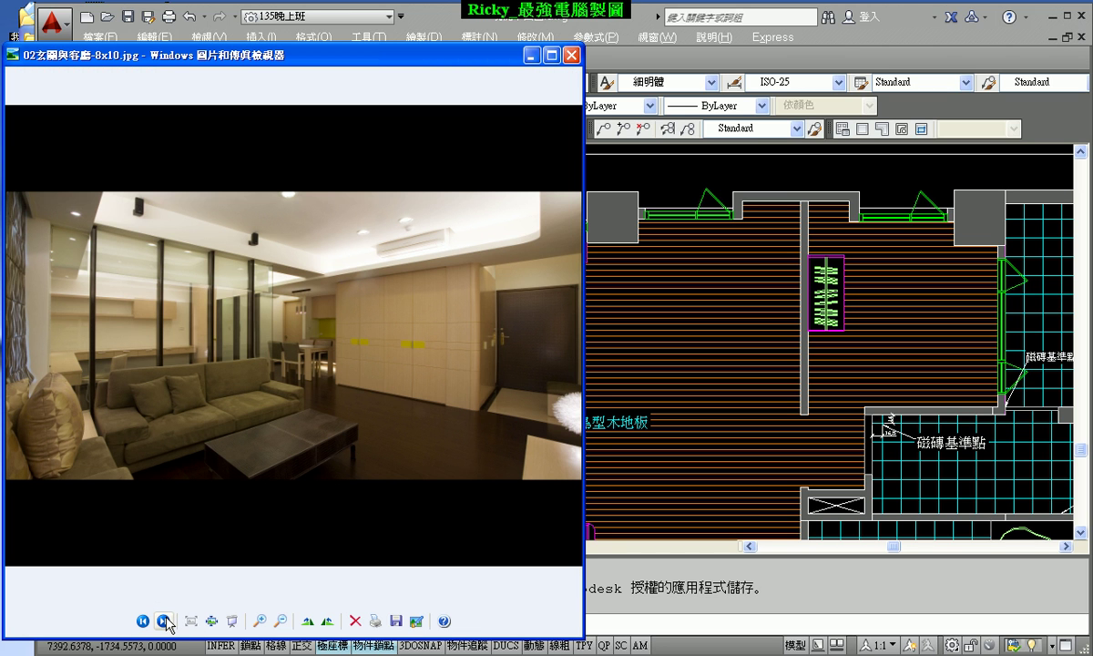
click(802, 414)
scroll(598, 322, down, 3)
scroll(615, 297, up, 1)
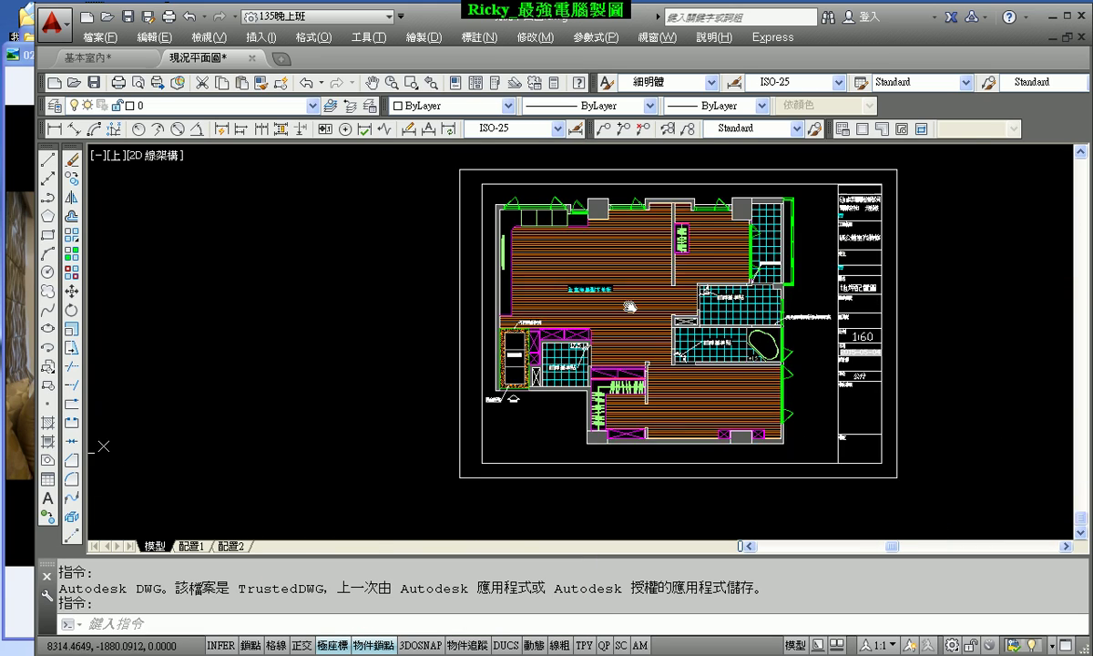
scroll(654, 287, up, 2)
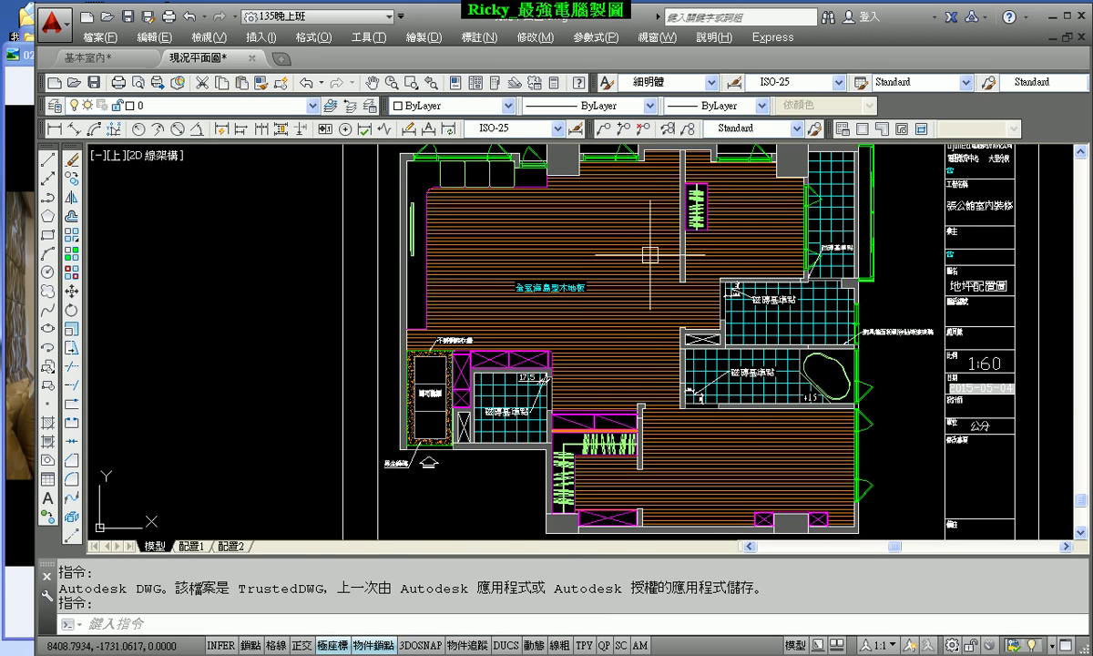
middle_drag(646, 244, 620, 235)
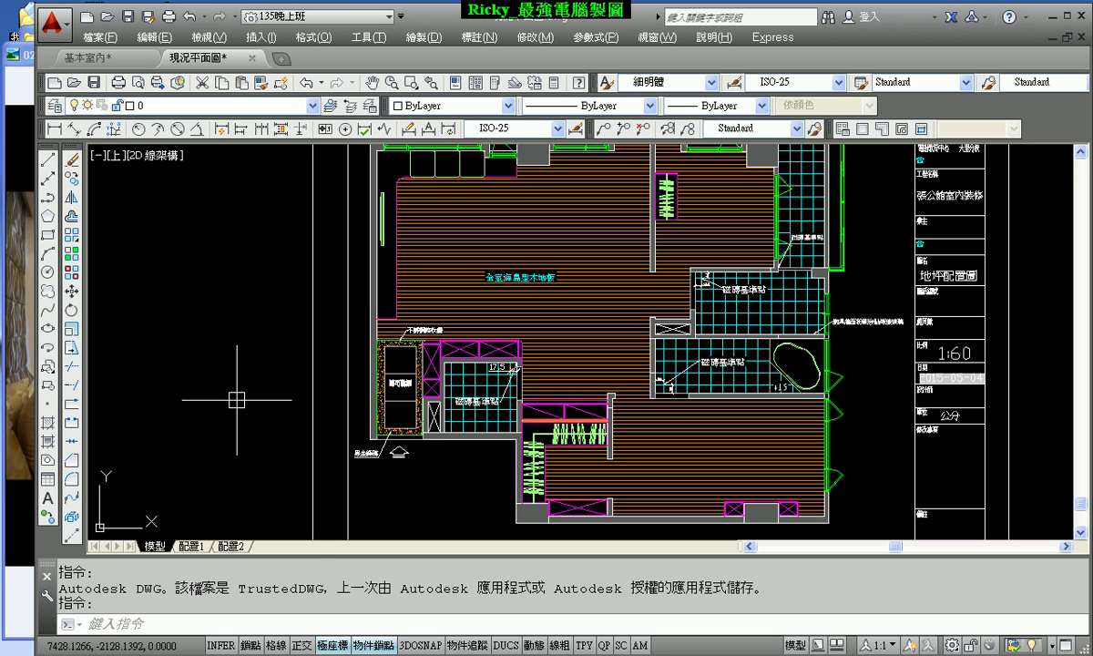
scroll(434, 182, up, 2)
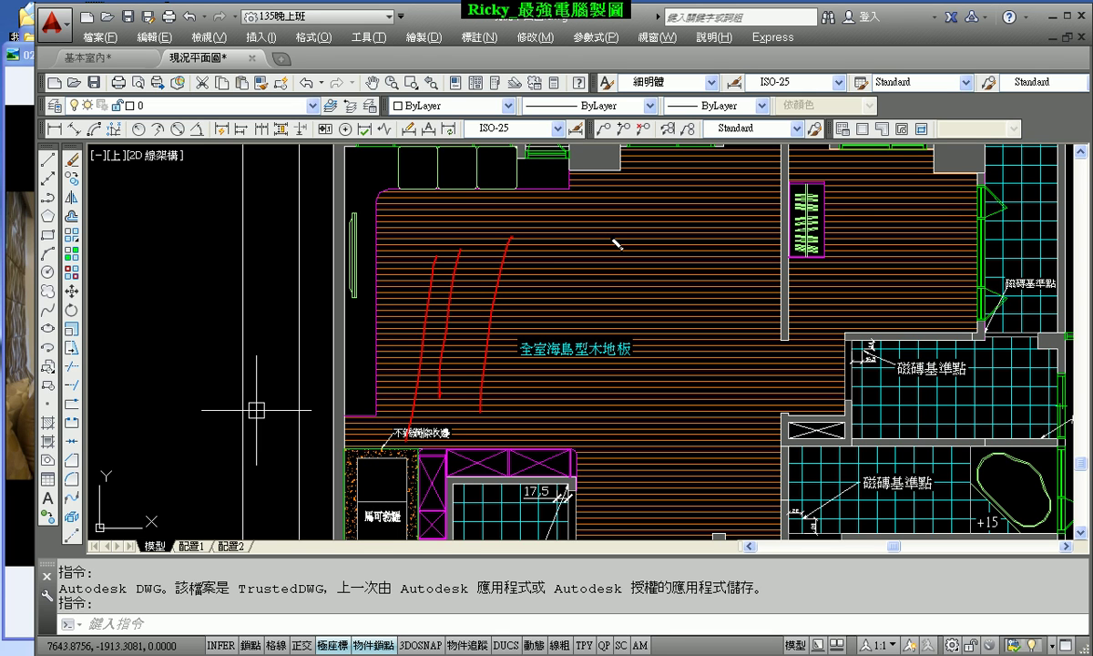
Step: Zoom in to inspect the bathroom tile area of the floor-finish plan
scroll(560, 259, down, 1)
scroll(560, 259, down, 3)
scroll(576, 319, up, 1)
scroll(597, 317, up, 1)
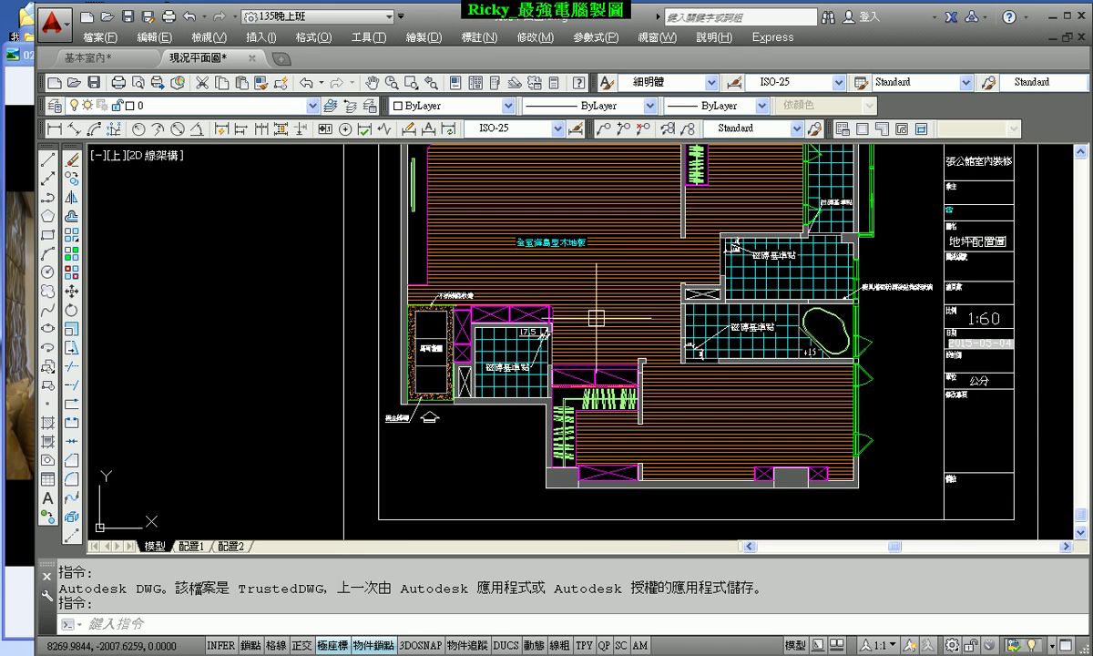
scroll(784, 332, up, 3)
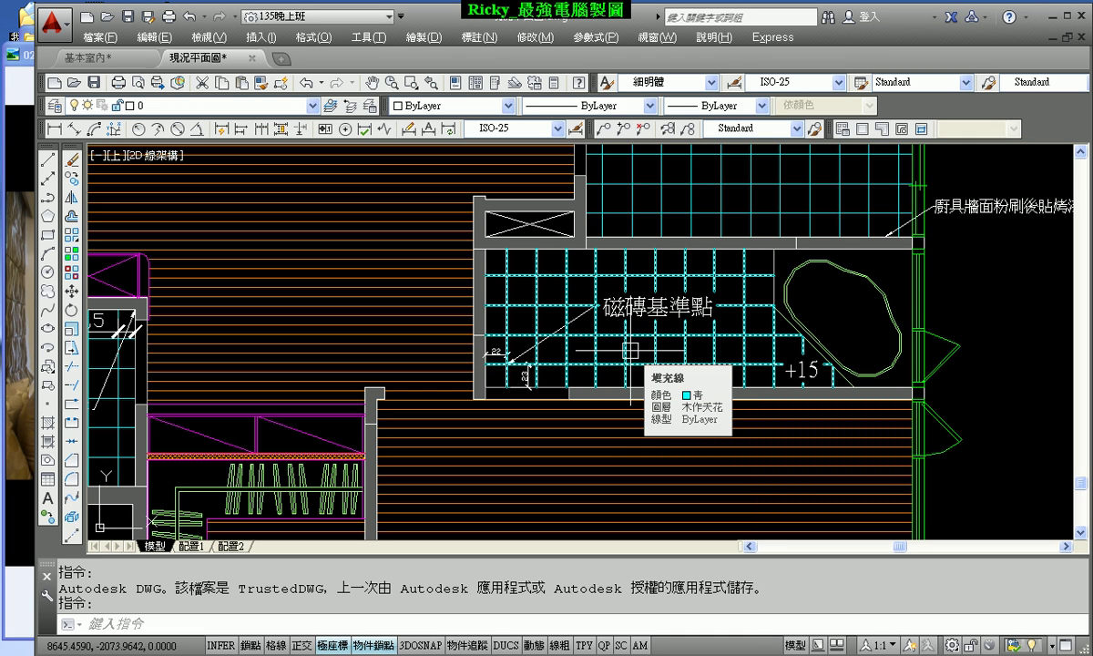
scroll(514, 369, up, 2)
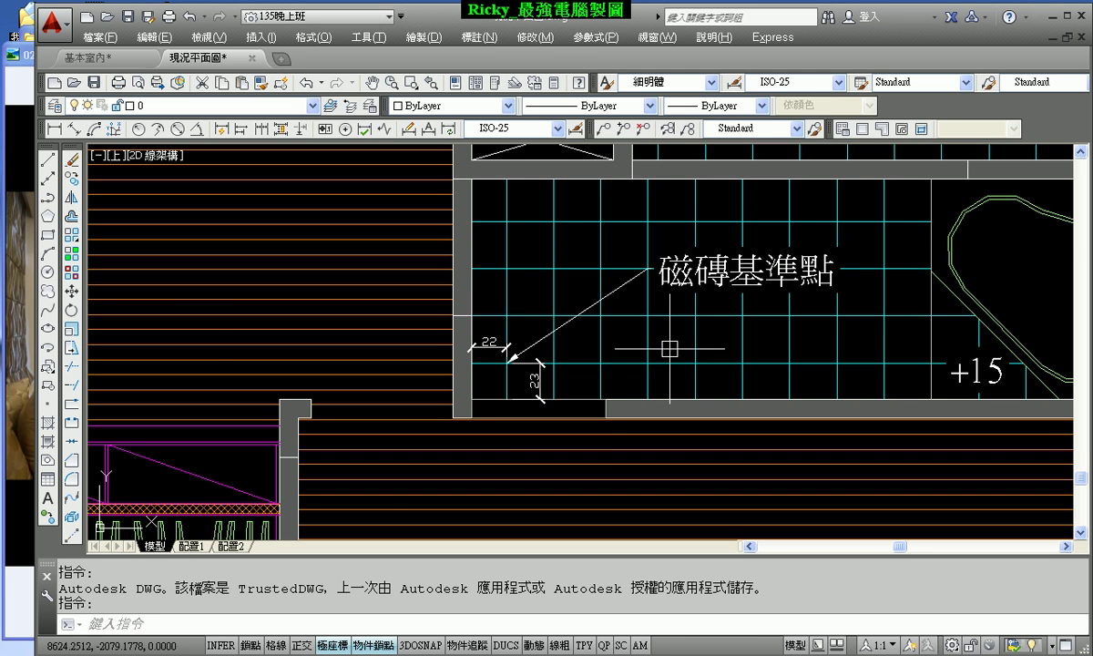
Step: Zoom out to the full plan and bring up the 基本室內 drawing
scroll(669, 349, down, 2)
scroll(661, 333, down, 2)
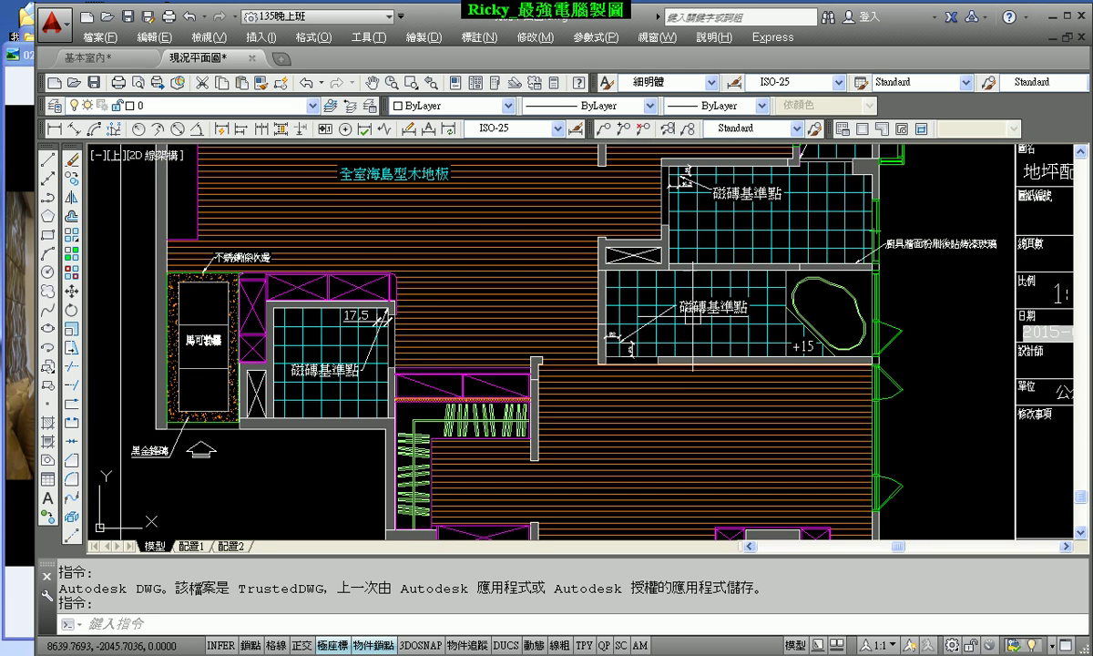
scroll(650, 310, down, 5)
middle_drag(588, 253, 515, 381)
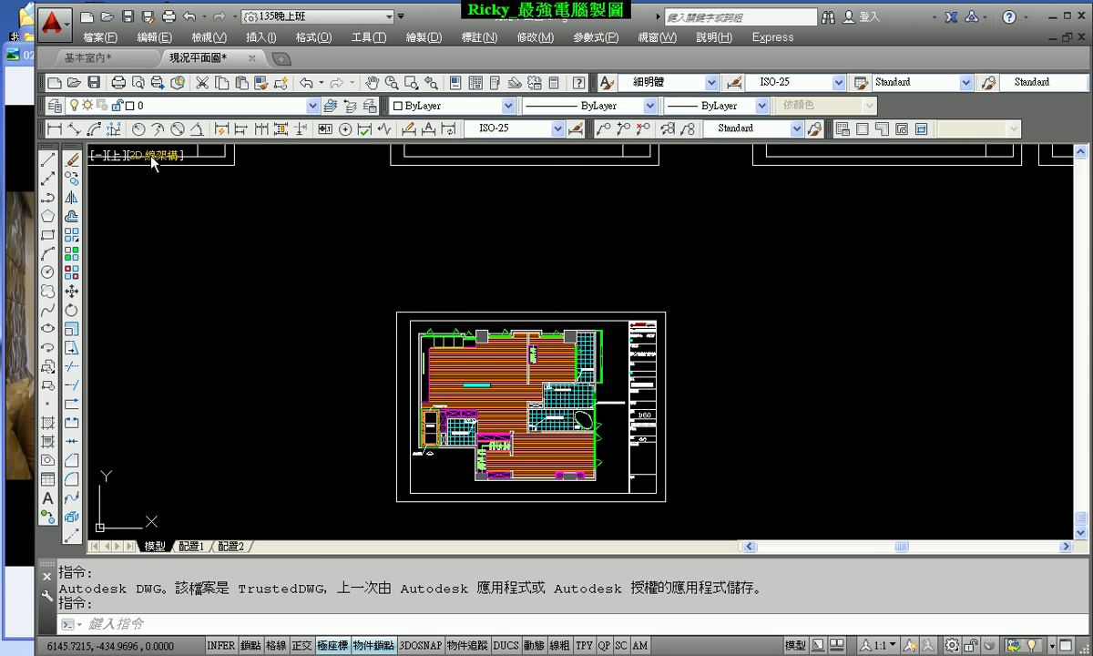
click(115, 60)
scroll(379, 350, up, 2)
scroll(381, 314, up, 2)
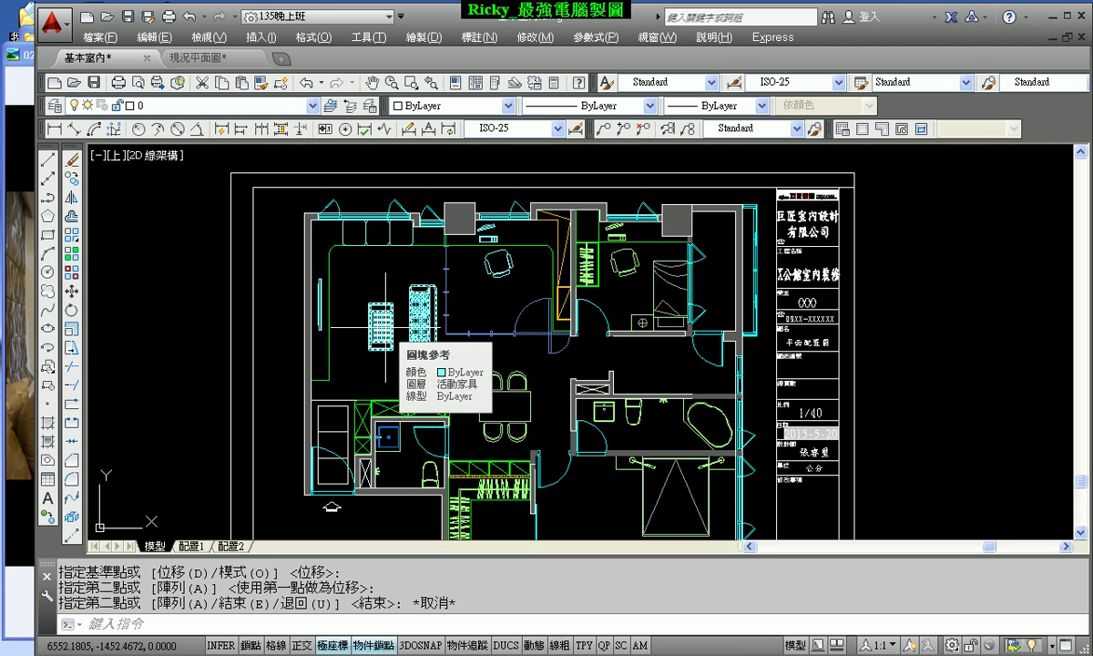
Step: Erase the living-room sofa and the glass partition
middle_drag(601, 378, 508, 303)
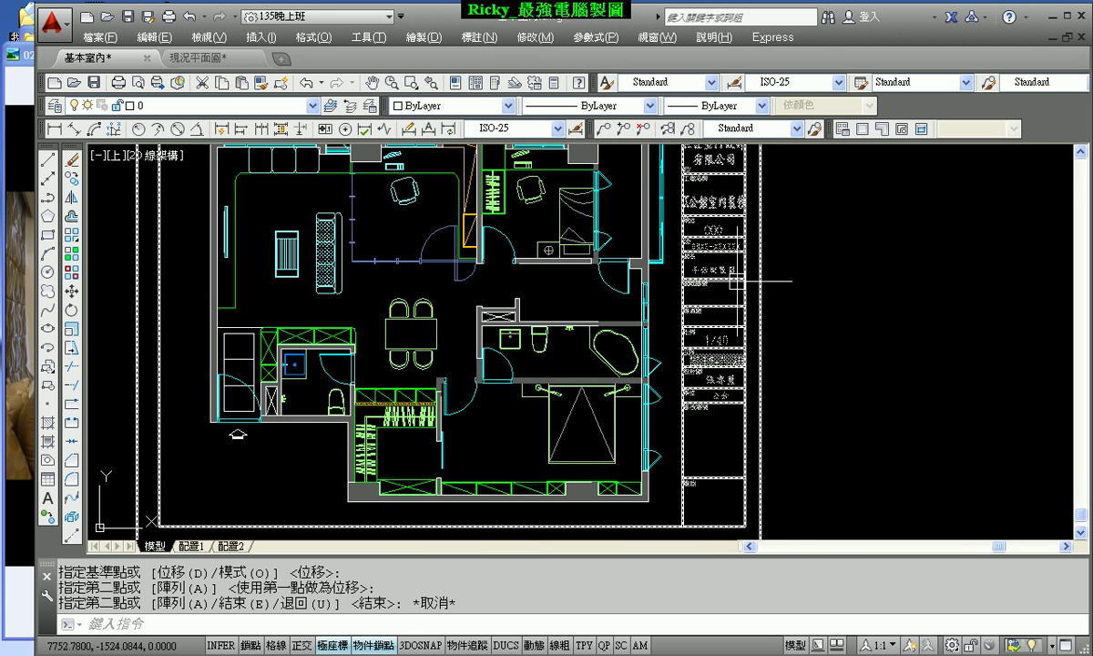
scroll(734, 281, up, 2)
mouse_move(294, 380)
middle_down()
mouse_move(522, 379)
mouse_move(549, 444)
middle_up()
click(337, 273)
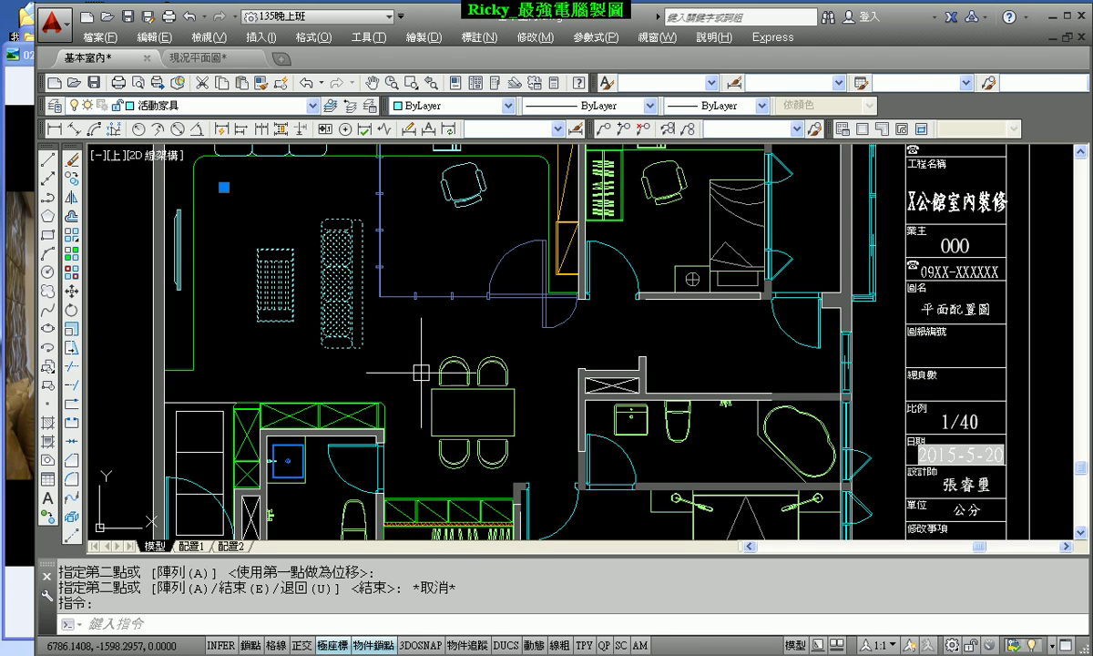
key(Delete)
middle_drag(382, 285, 333, 350)
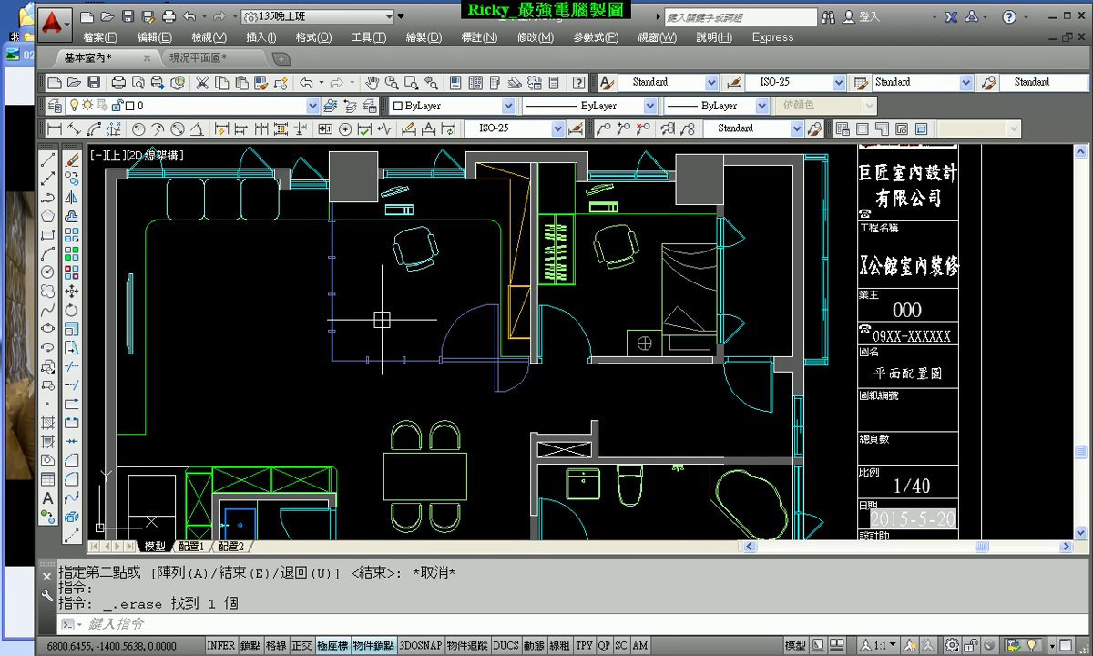
click(362, 242)
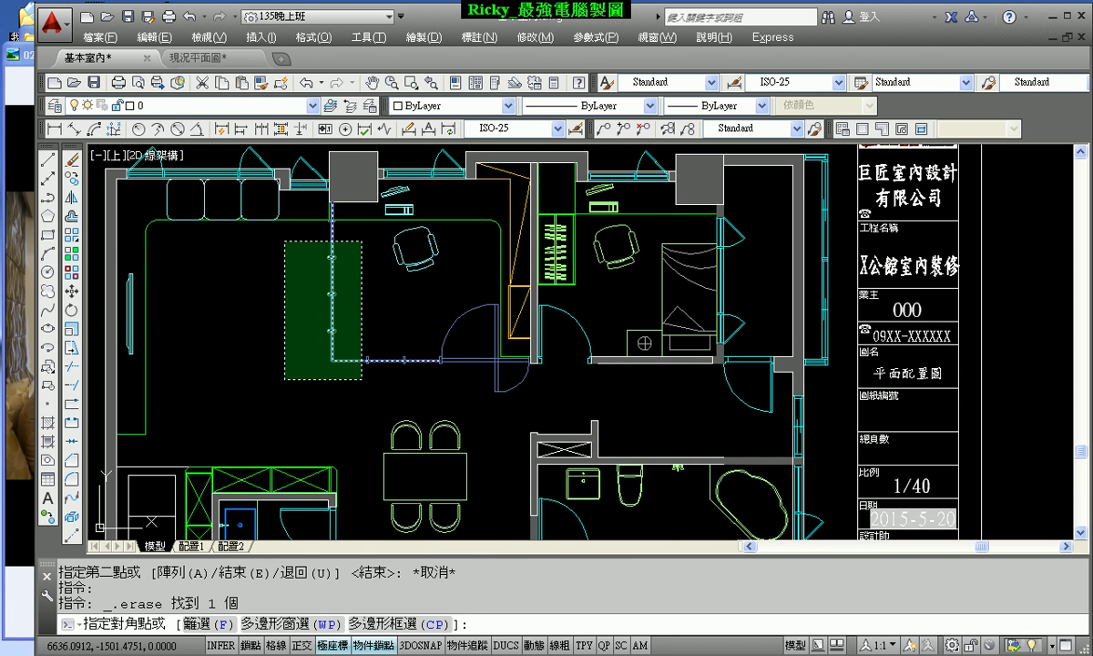
click(285, 378)
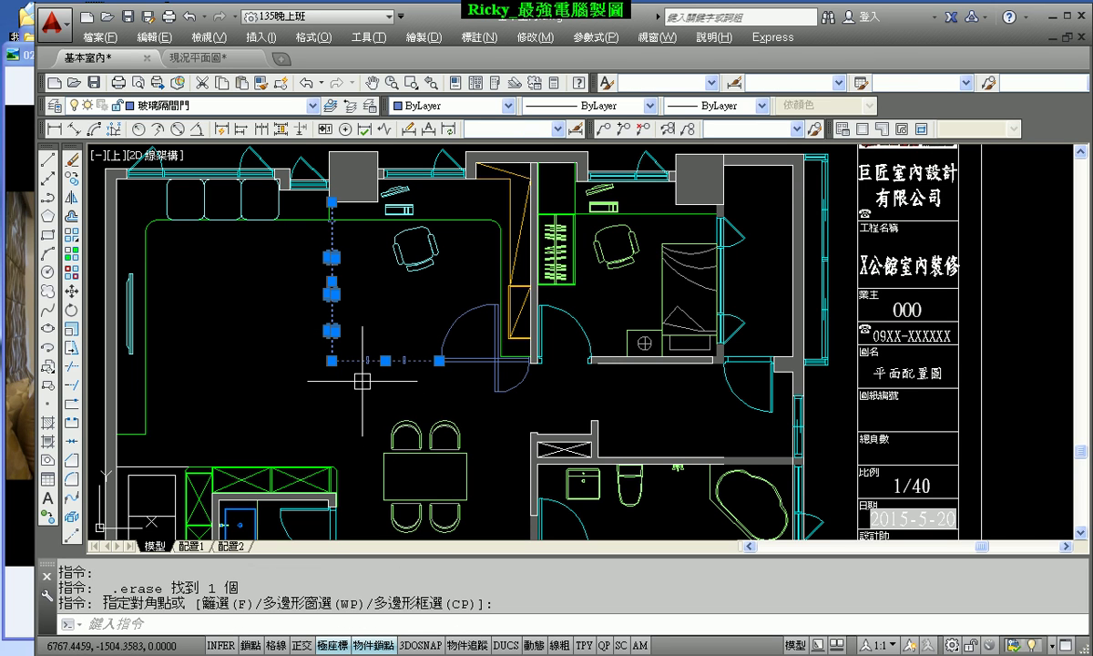
key(Delete)
Step: Erase the study chair and the door with its wall ends
click(459, 211)
click(376, 267)
key(Delete)
click(464, 301)
click(344, 366)
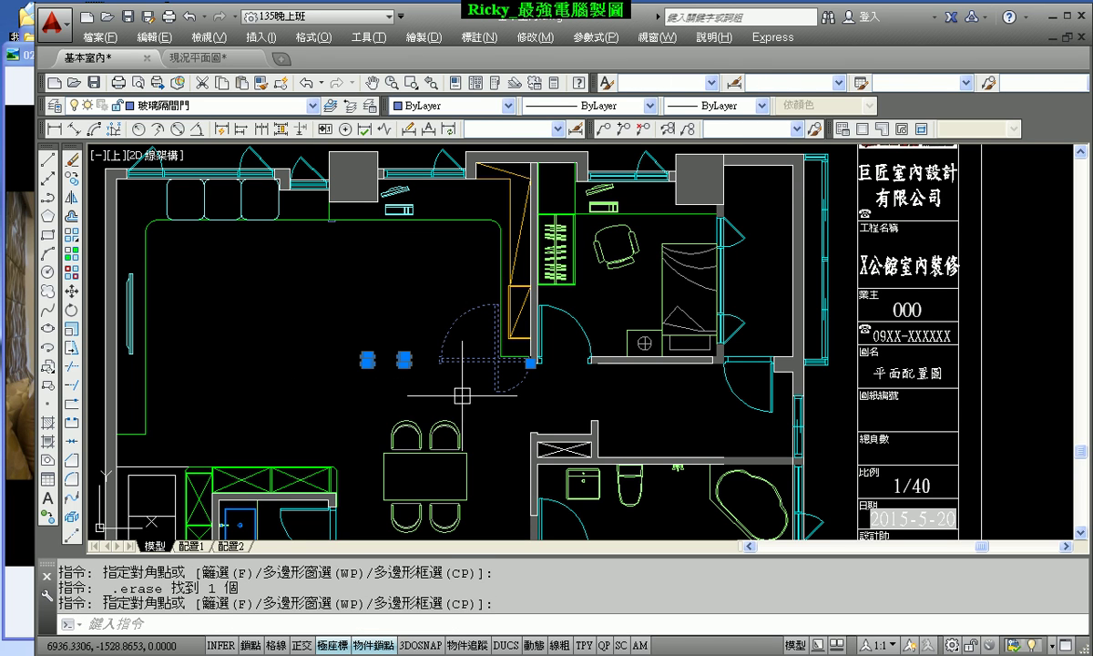
key(Delete)
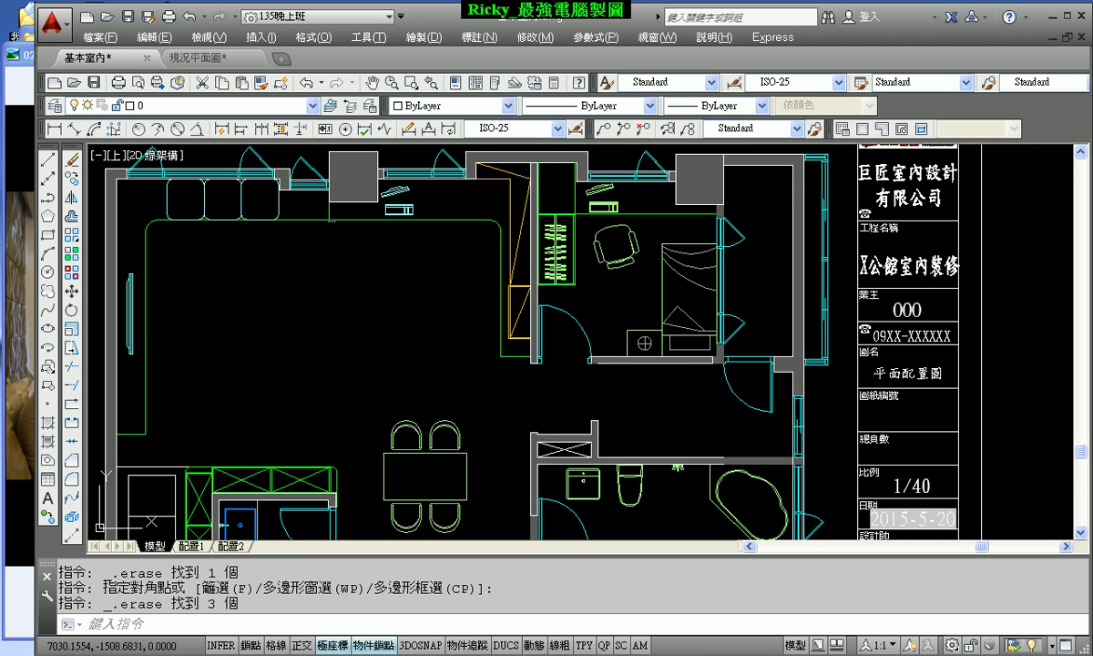
Step: Erase the orange wardrobe panel, the top wall piece and two cyan furniture blocks
click(524, 363)
click(428, 175)
key(Delete)
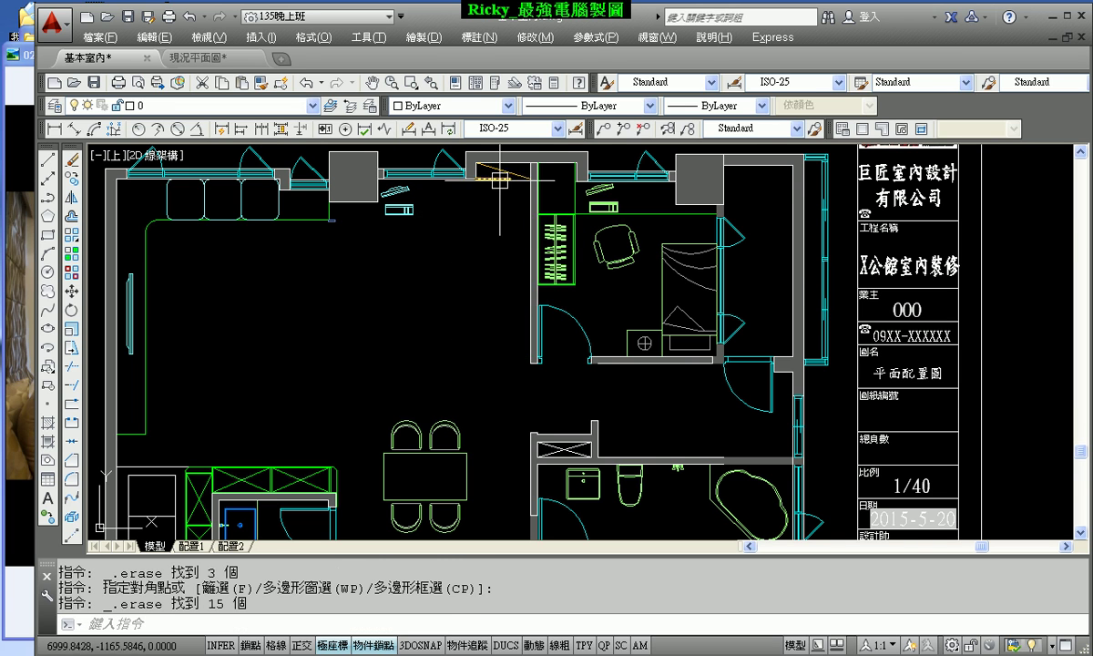
scroll(499, 176, up, 2)
click(512, 208)
click(484, 162)
key(Delete)
click(381, 245)
click(290, 178)
key(Delete)
Step: Erase a leftover furniture object and bring the upper bedroom into view
scroll(254, 259, up, 2)
click(244, 262)
click(195, 215)
key(Delete)
scroll(357, 278, down, 5)
scroll(351, 281, up, 1)
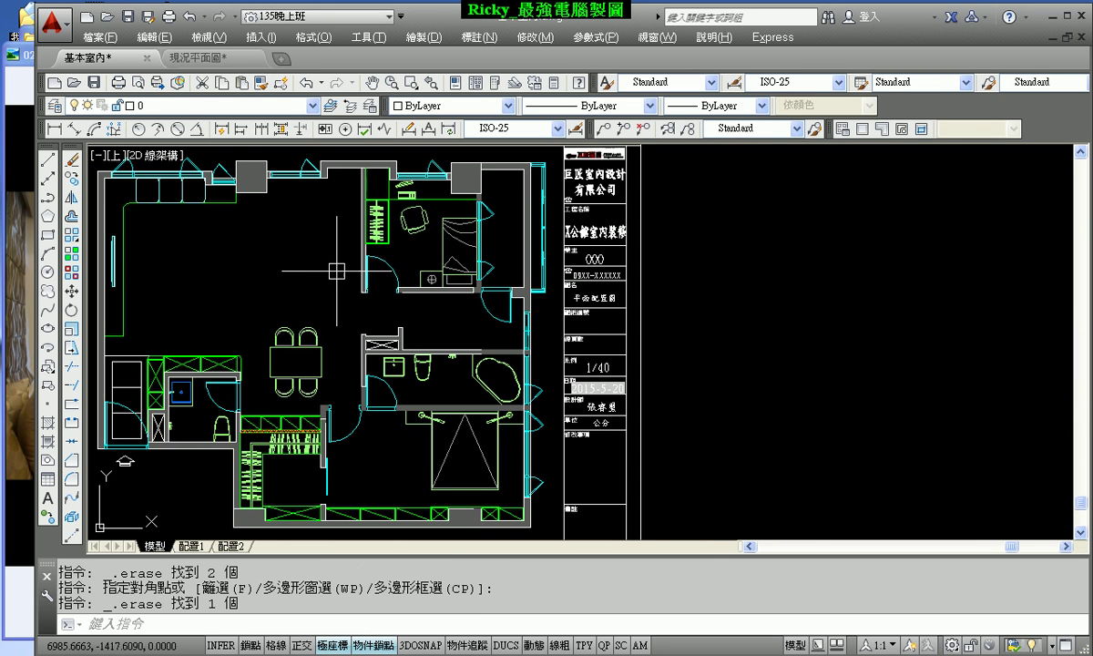
scroll(387, 231, up, 3)
middle_drag(404, 232, 372, 337)
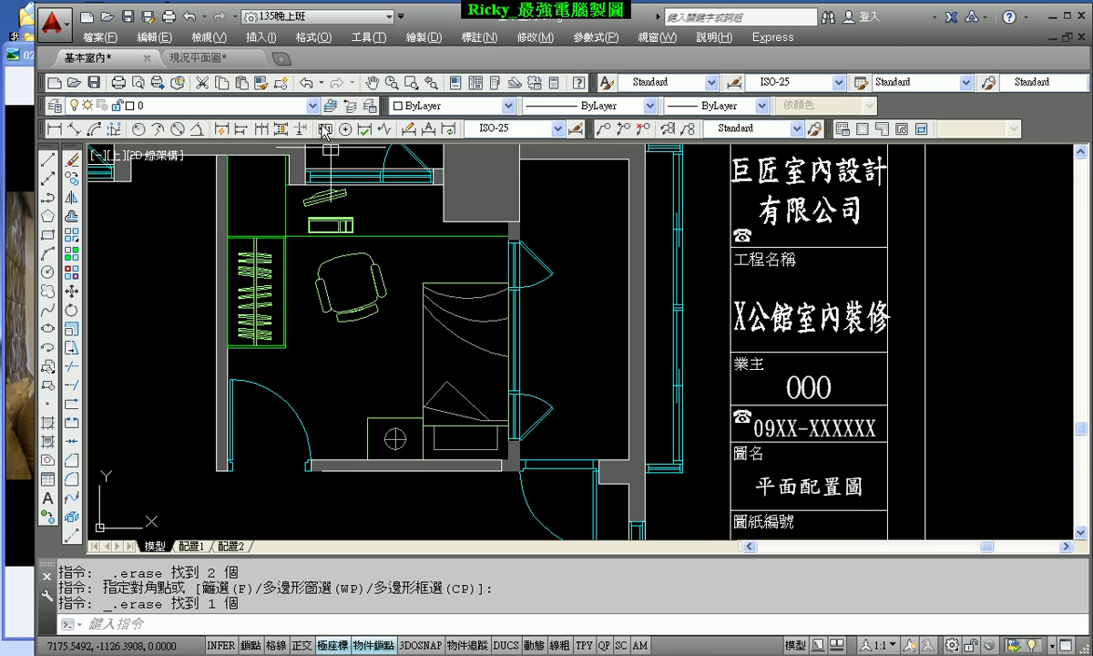
Step: Tile the floor-finish and furnished drawings vertically side by side
click(656, 37)
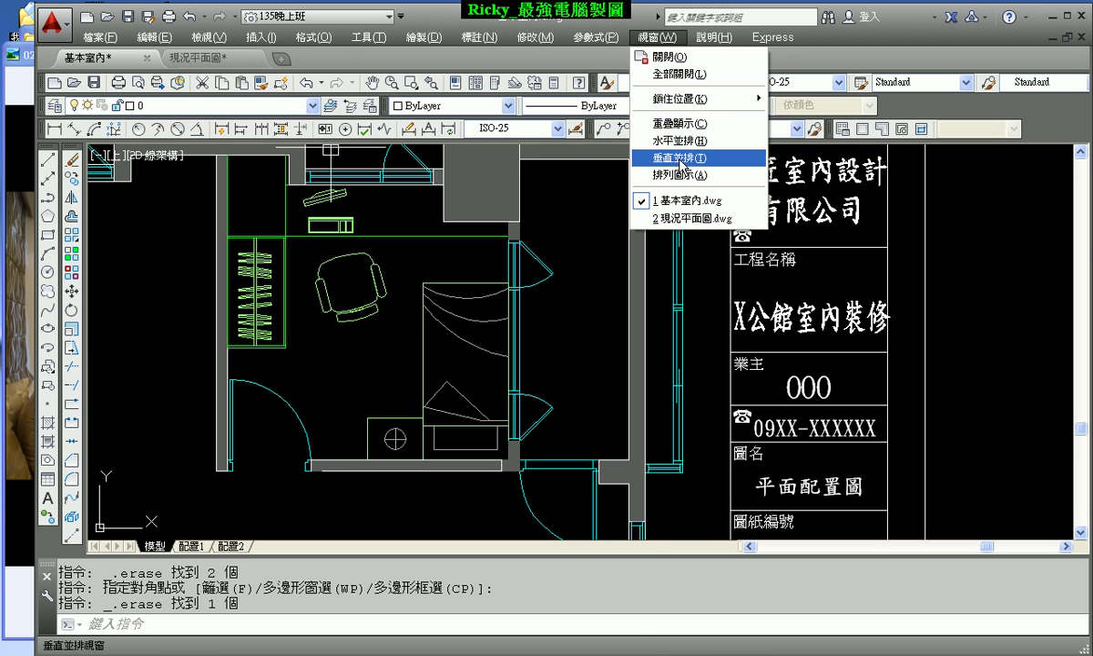
click(681, 162)
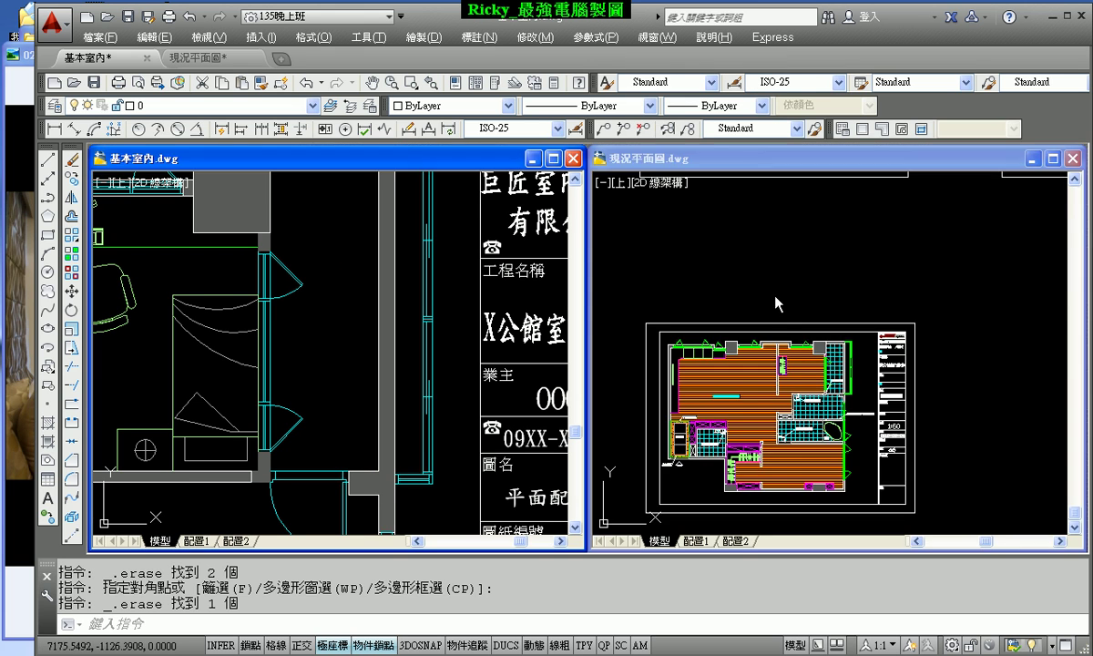
click(779, 303)
scroll(765, 273, up, 1)
scroll(771, 273, up, 5)
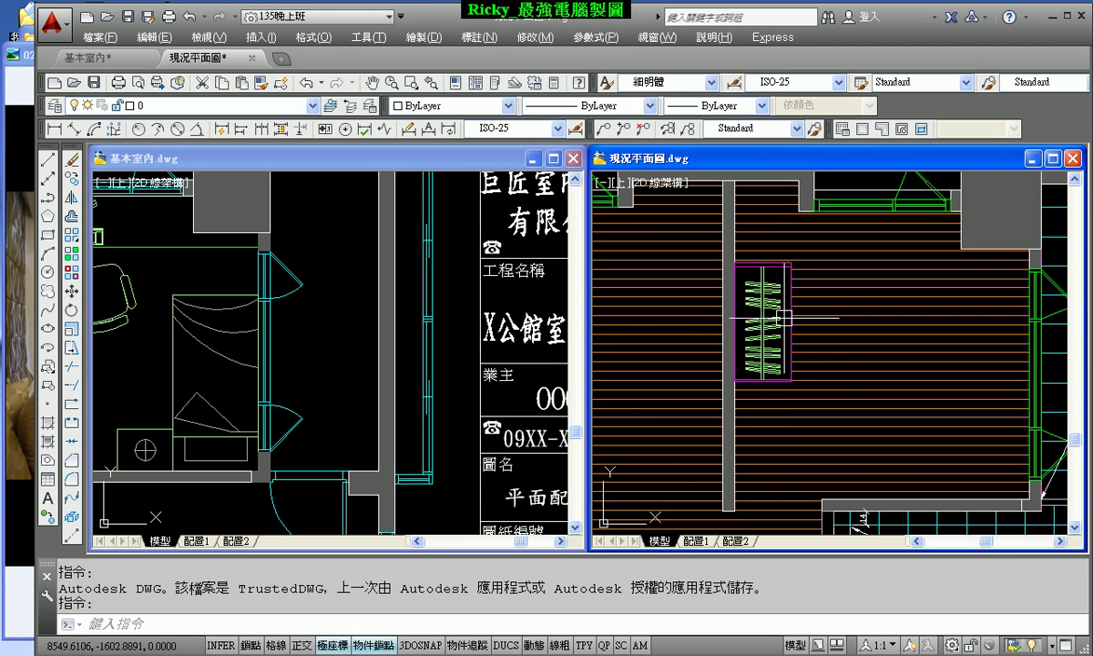
click(307, 340)
Step: Erase the chair, desk and the dashed line beside the wardrobe
scroll(307, 340, down, 3)
scroll(191, 292, up, 3)
drag(260, 346, 161, 195)
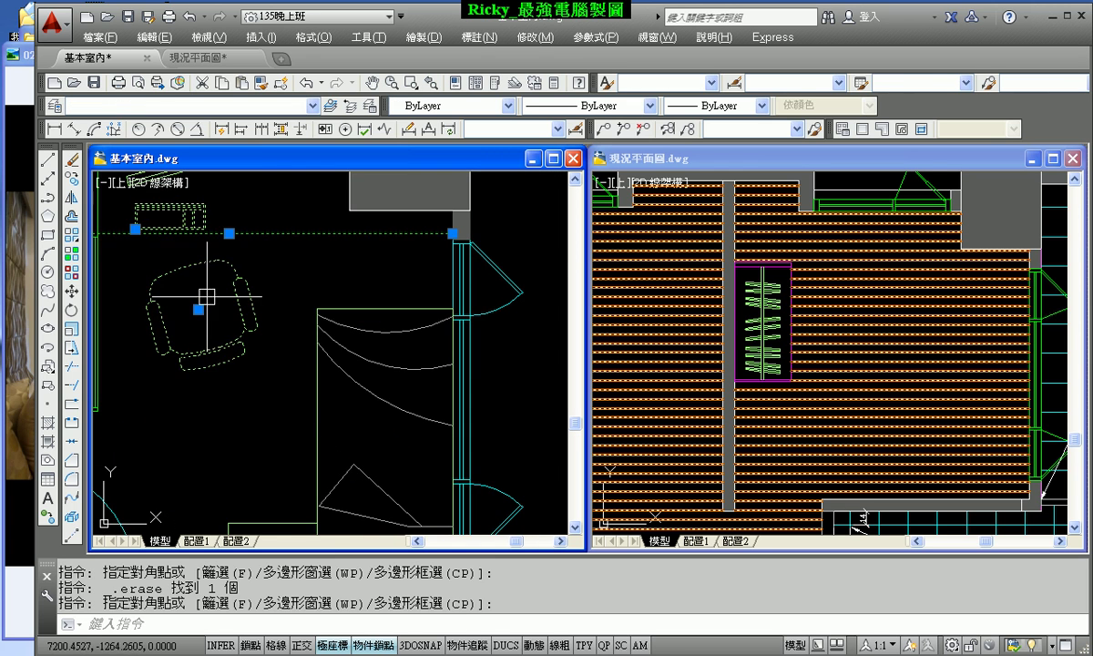
scroll(161, 195, down, 3)
scroll(274, 364, up, 3)
key(Delete)
click(228, 283)
key(Delete)
key(Delete)
Step: Undo the two previous erases and erase the selected object instead
scroll(246, 346, up, 3)
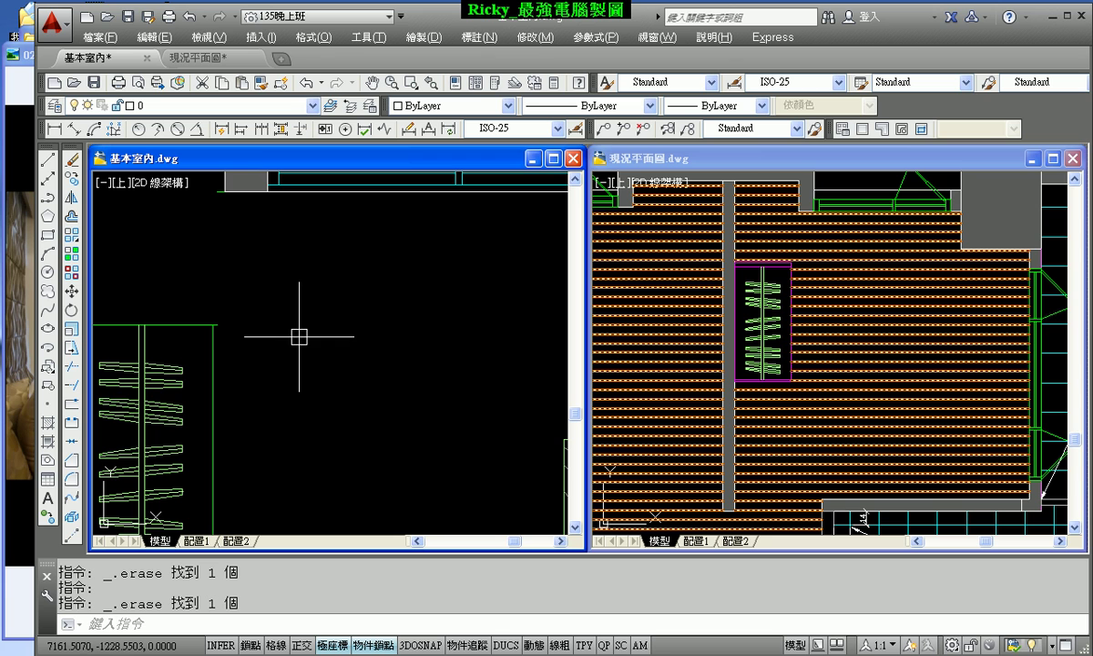
text(u)
key(Return)
key(Return)
scroll(220, 331, up, 3)
key(Return)
scroll(237, 330, down, 3)
scroll(373, 342, up, 3)
scroll(388, 246, up, 2)
key(Escape)
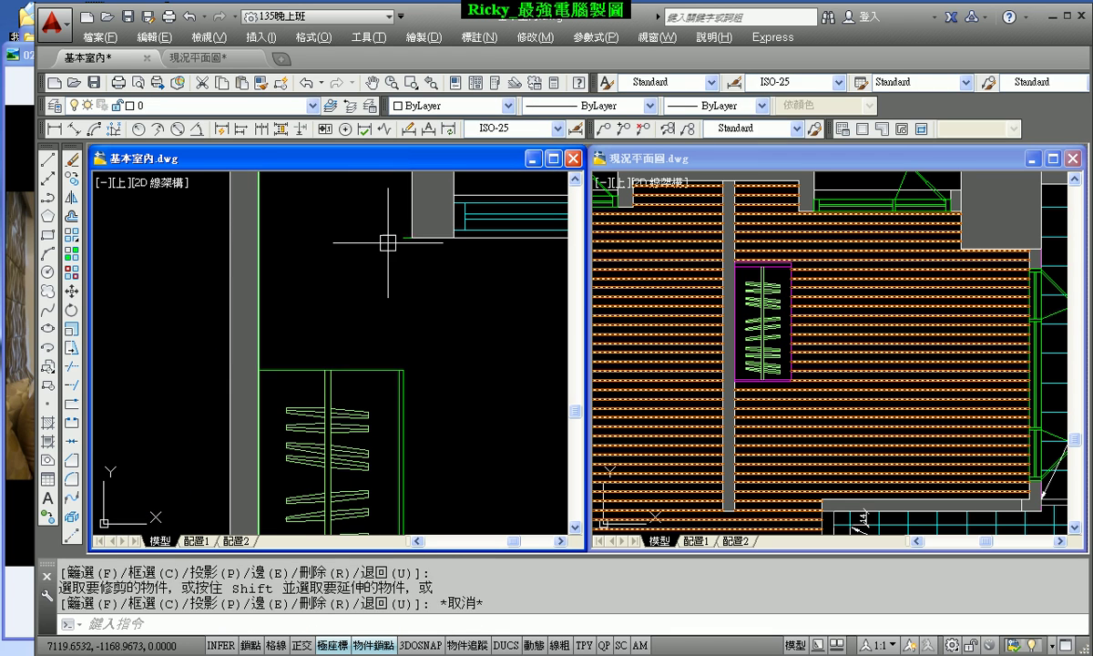
key(Delete)
Step: Start TRIM and cancel it, then erase the bed block in the bedroom
text(tr)
key(Return)
scroll(282, 339, up, 5)
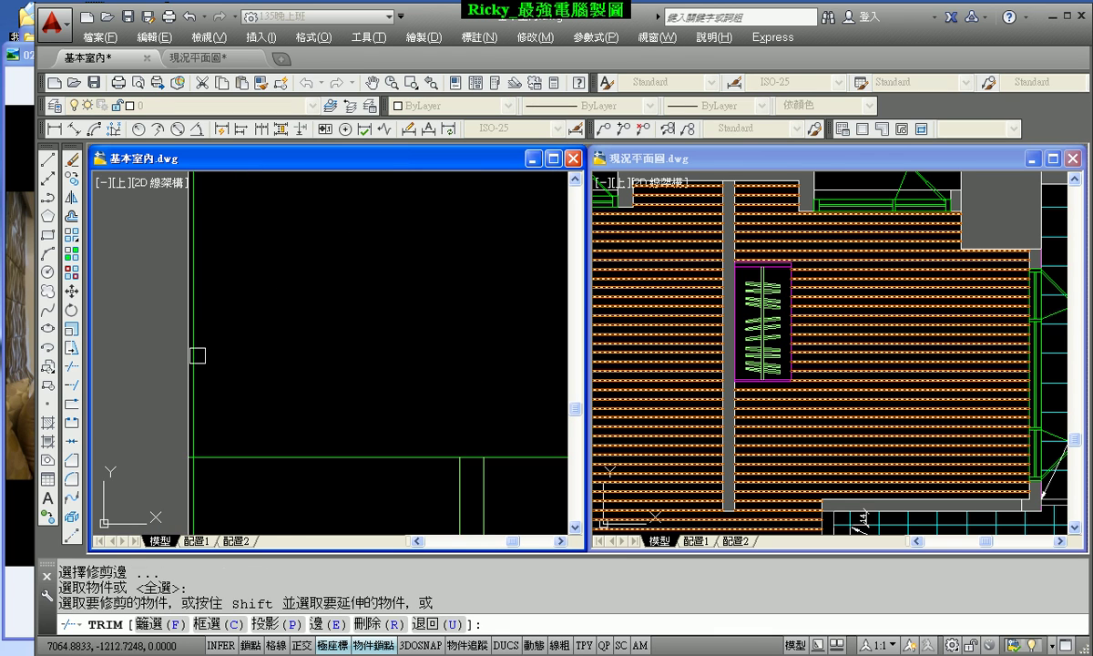
key(Escape)
scroll(313, 331, down, 3)
scroll(378, 354, down, 2)
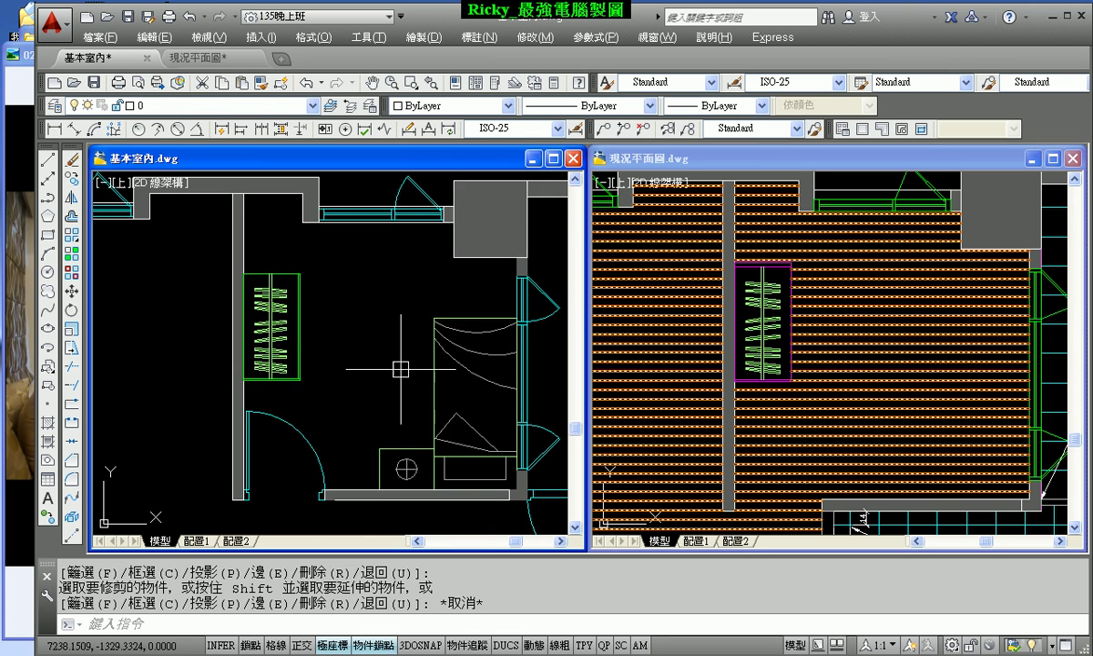
middle_drag(432, 350, 374, 293)
click(375, 293)
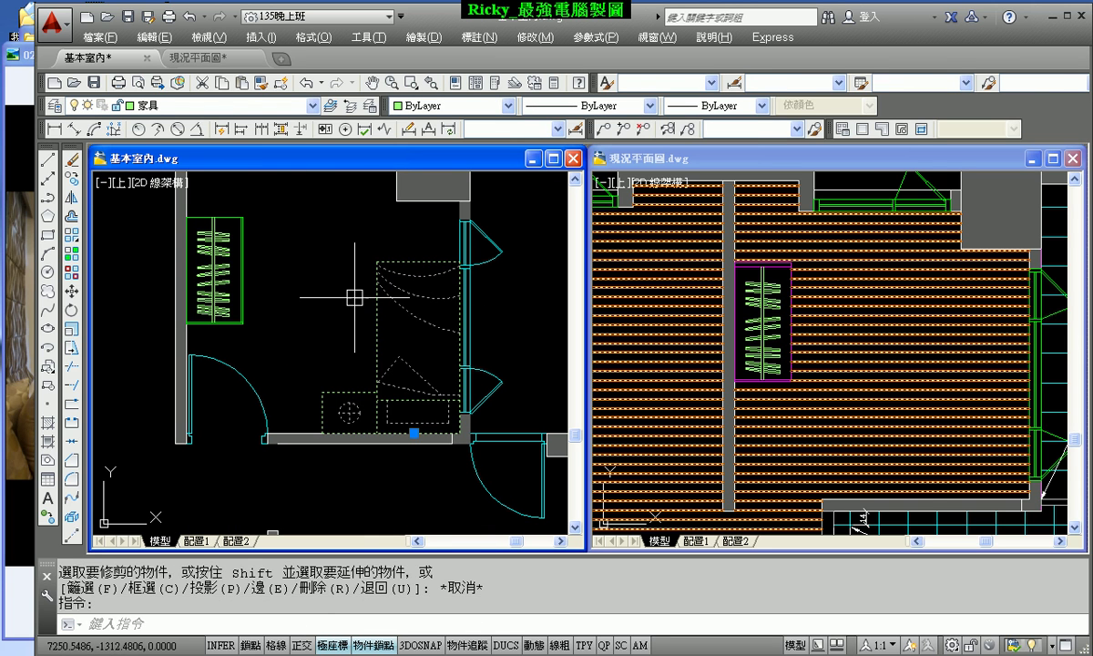
key(Delete)
scroll(356, 280, down, 2)
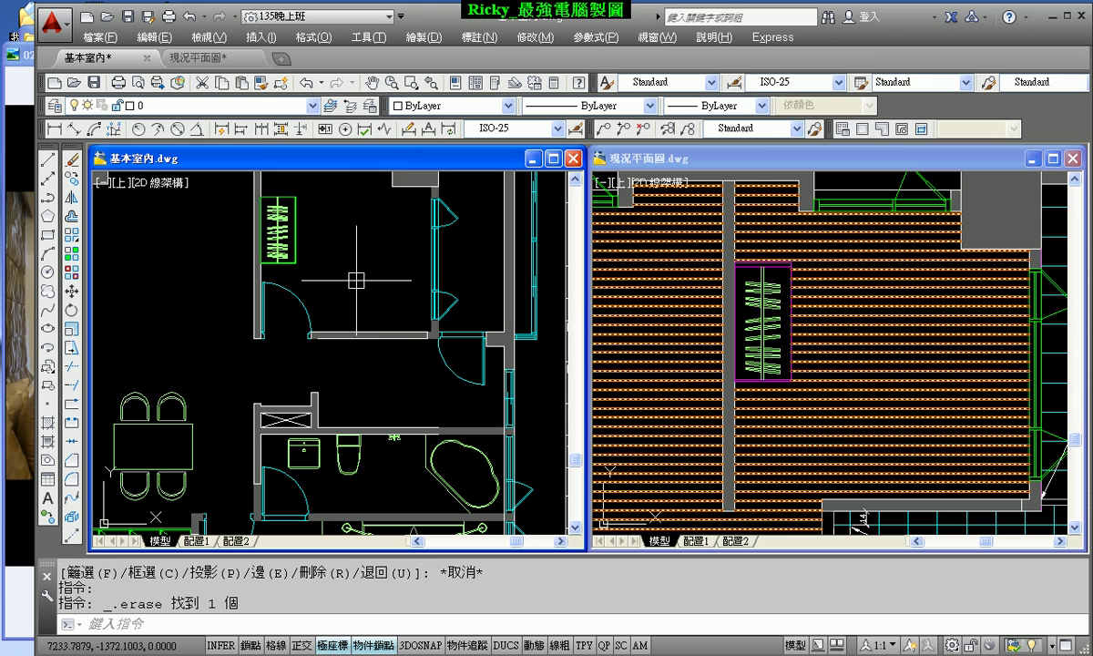
Step: Erase the door block from the interior plan
click(299, 298)
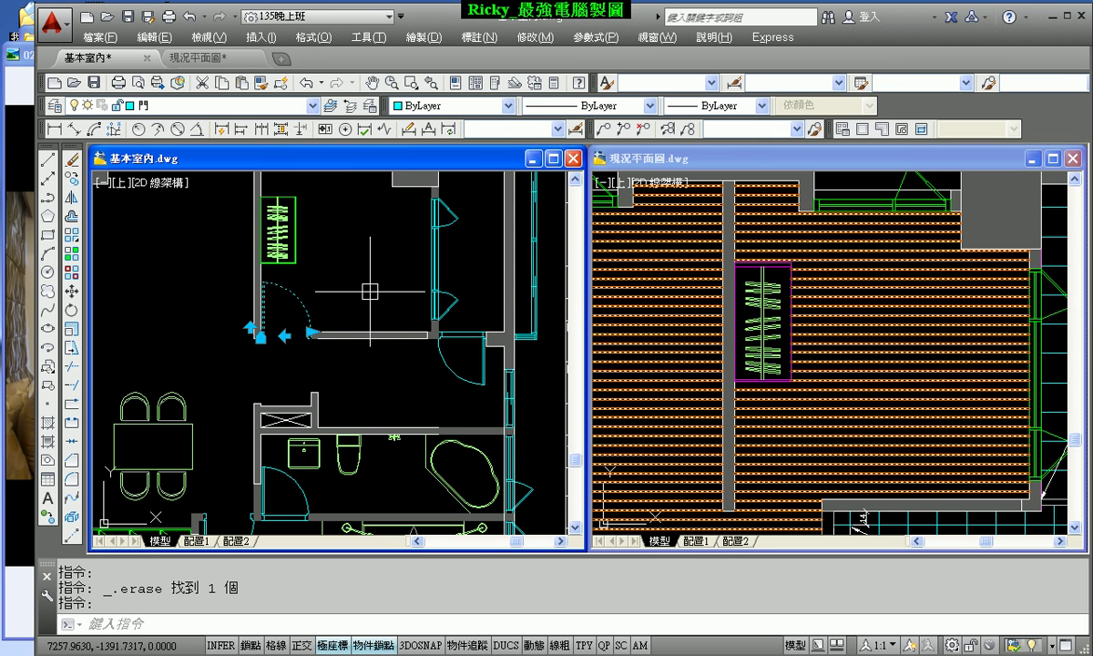
key(Delete)
scroll(369, 292, down, 3)
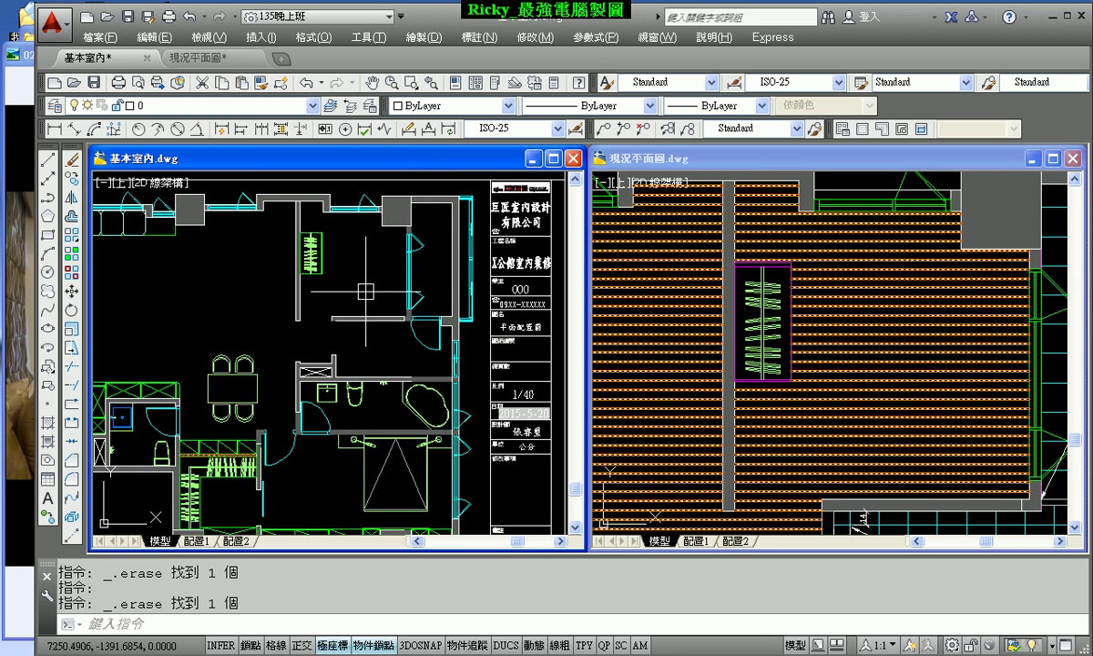
scroll(365, 290, down, 2)
scroll(236, 309, up, 1)
scroll(237, 309, up, 4)
Step: Erase the dining table from the interior plan
click(239, 305)
key(Delete)
scroll(274, 347, down, 1)
scroll(182, 356, down, 1)
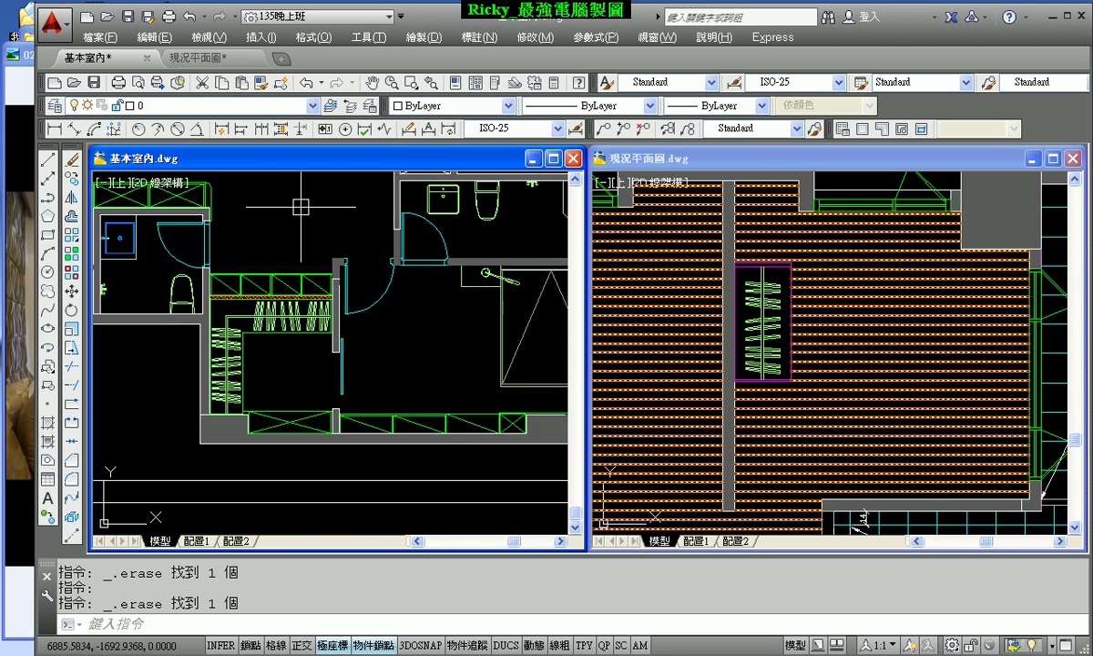
Step: Check the floor-finish reference drawing, then erase the second bedroom's bed and lamp
middle_drag(209, 279, 300, 315)
click(679, 375)
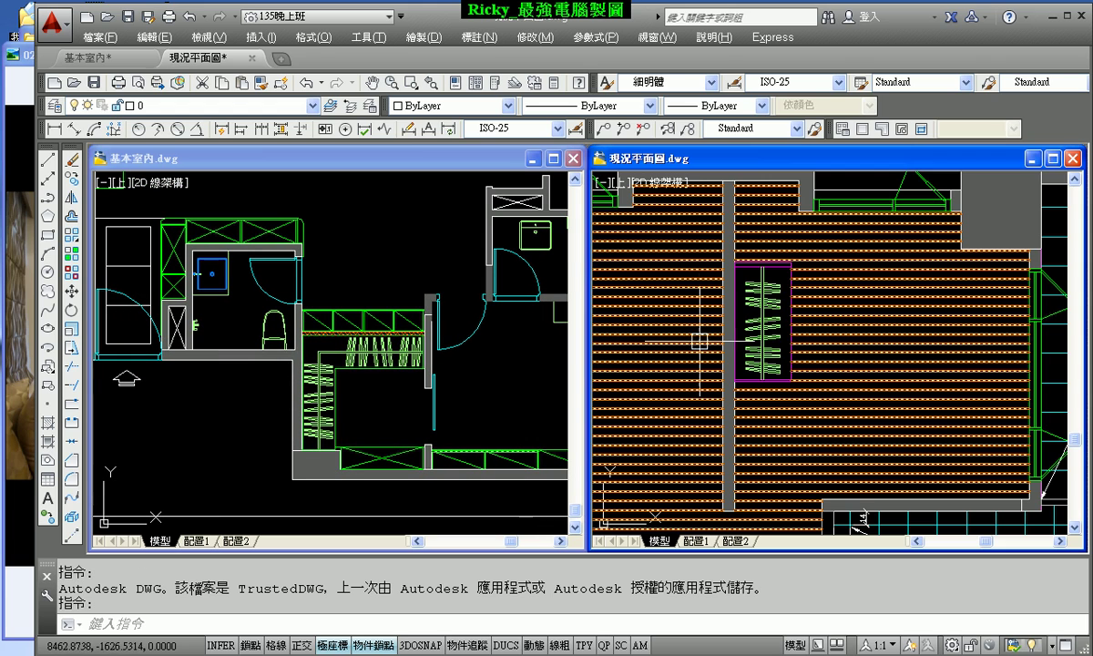
scroll(679, 376, down, 4)
scroll(693, 378, up, 1)
scroll(720, 384, up, 1)
scroll(756, 392, up, 1)
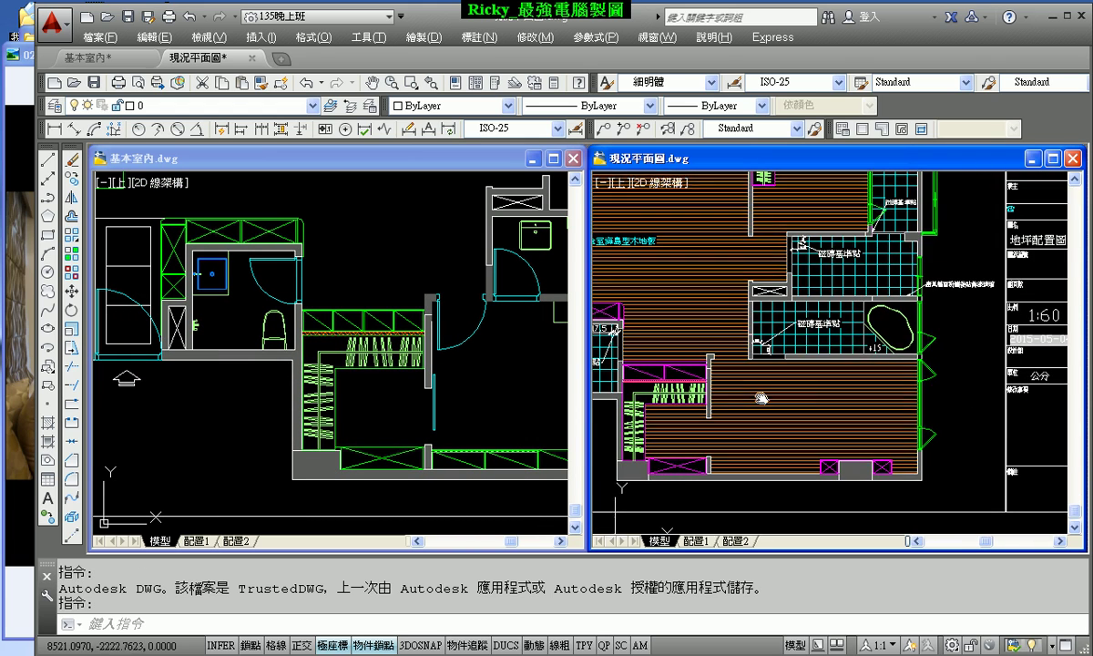
scroll(795, 400, up, 1)
click(468, 335)
middle_drag(472, 326, 291, 326)
middle_drag(358, 376, 331, 319)
click(372, 314)
key(Delete)
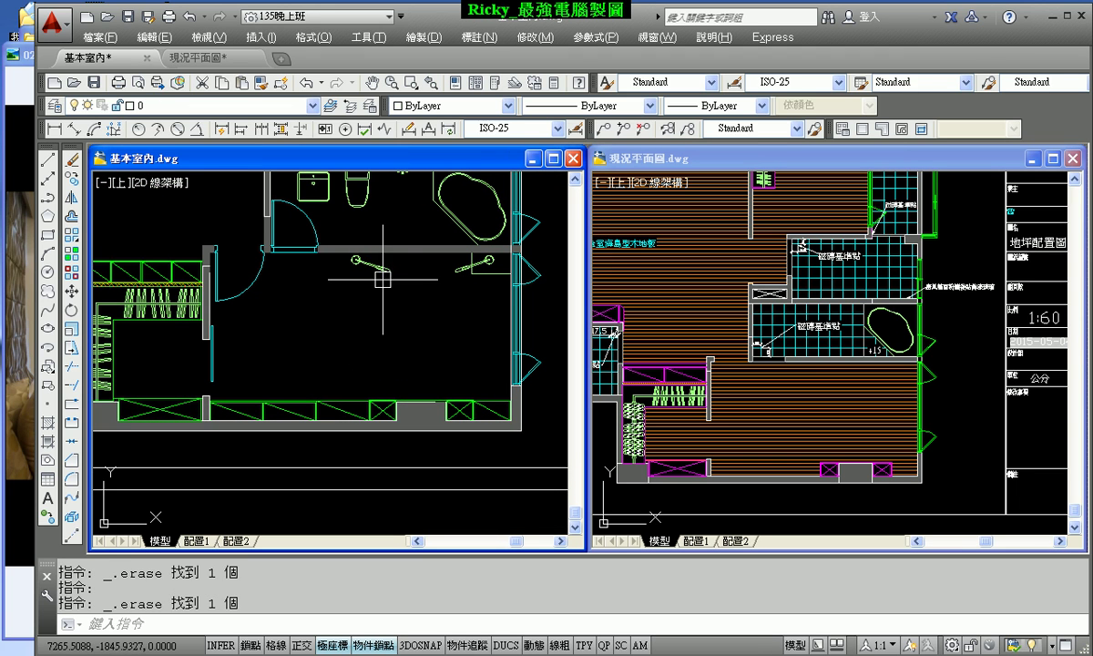
Step: Erase the remaining bedside lamp with a selection box
click(489, 264)
click(488, 300)
click(372, 198)
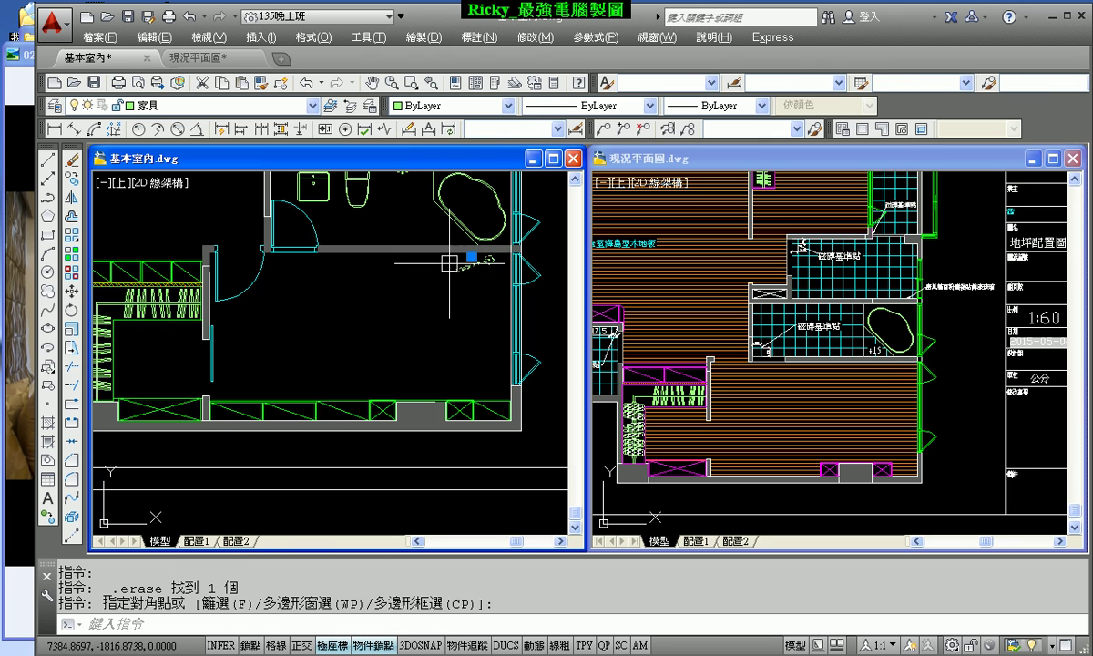
key(Delete)
Step: Clear the bathroom's toilet and sink fixtures using two crossing selections
middle_drag(368, 201, 390, 315)
scroll(387, 314, up, 2)
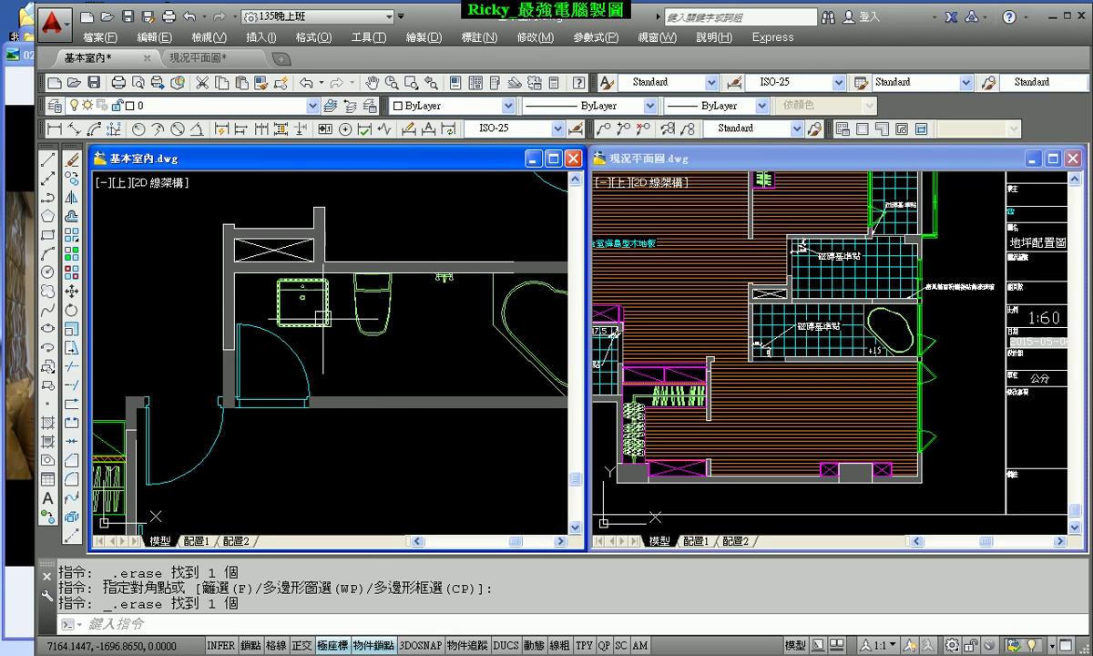
click(428, 340)
click(248, 262)
key(Delete)
click(335, 312)
click(273, 286)
key(Delete)
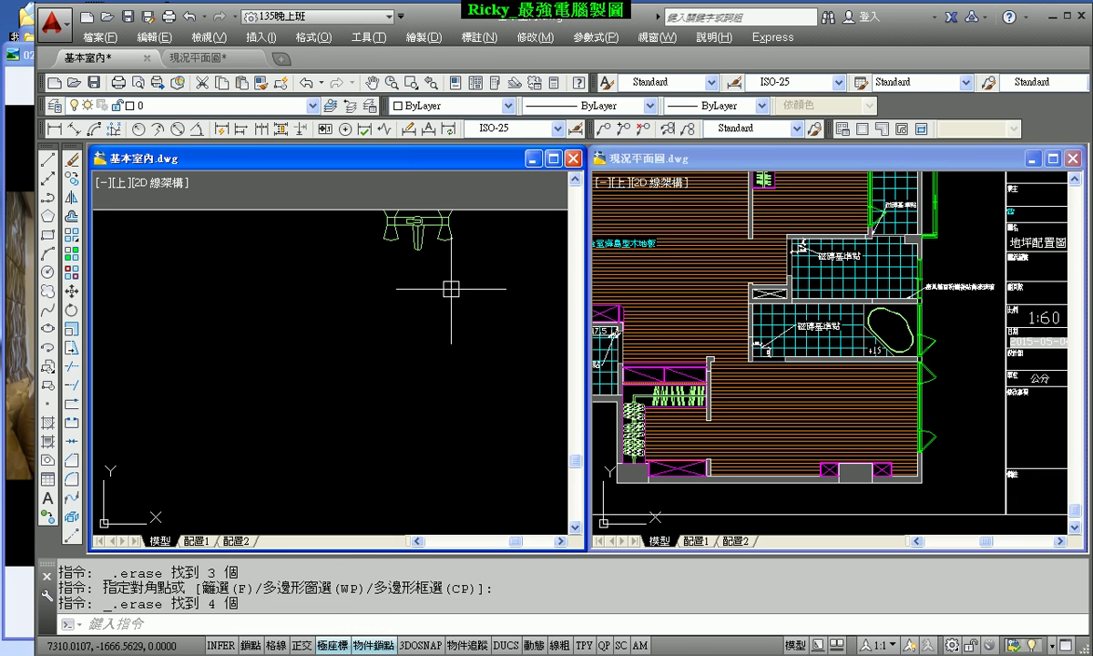
Step: Erase the leftover sink fittings with another crossing selection
scroll(453, 293, up, 4)
click(458, 285)
click(347, 219)
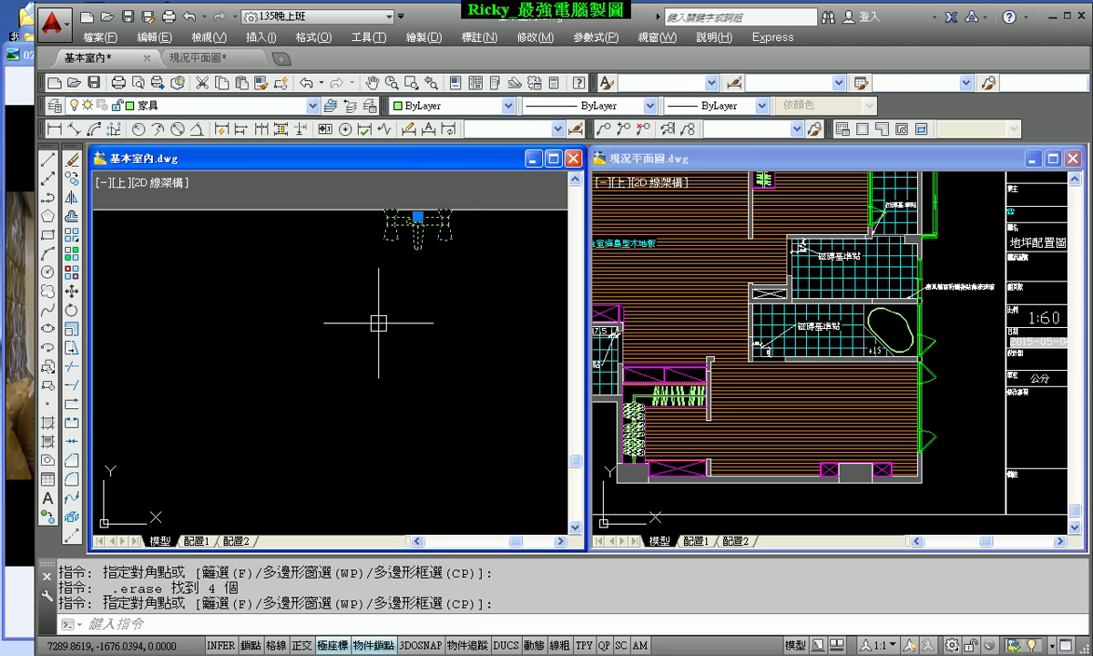
key(Delete)
scroll(378, 317, down, 3)
scroll(350, 356, down, 1)
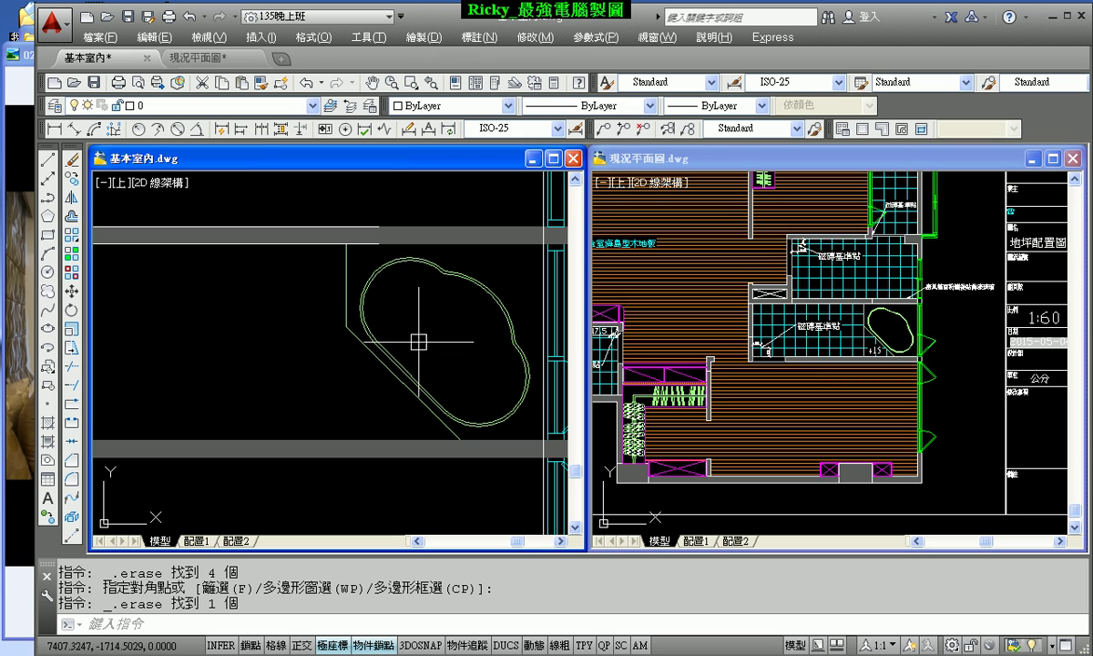
Step: Select the door block in the next room
middle_drag(326, 361, 446, 347)
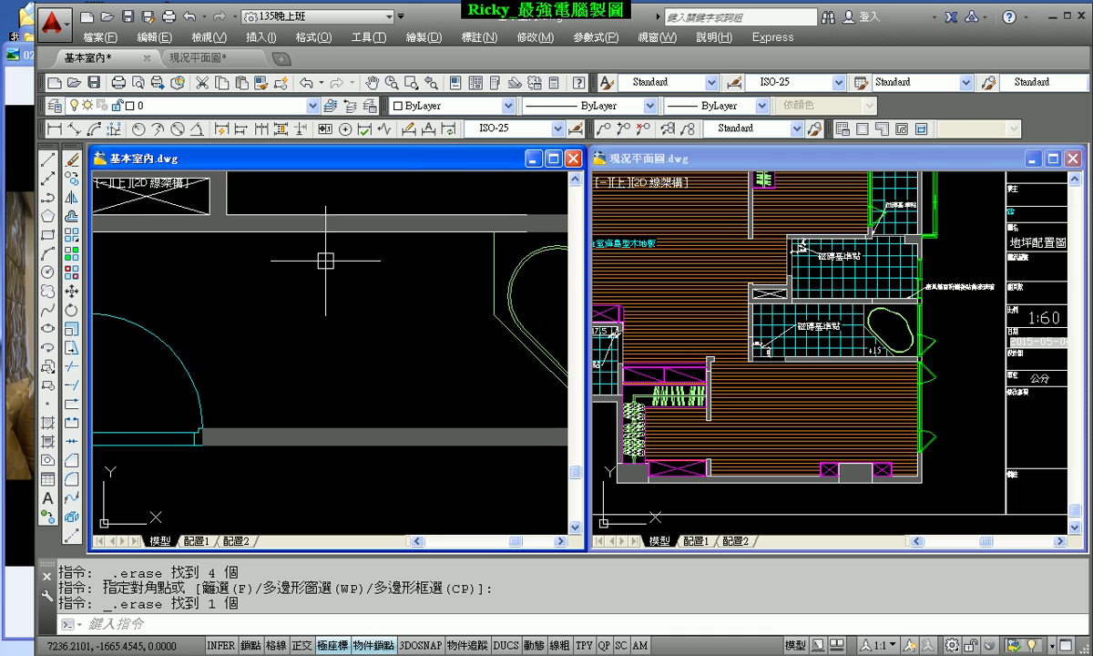
middle_drag(281, 338, 497, 333)
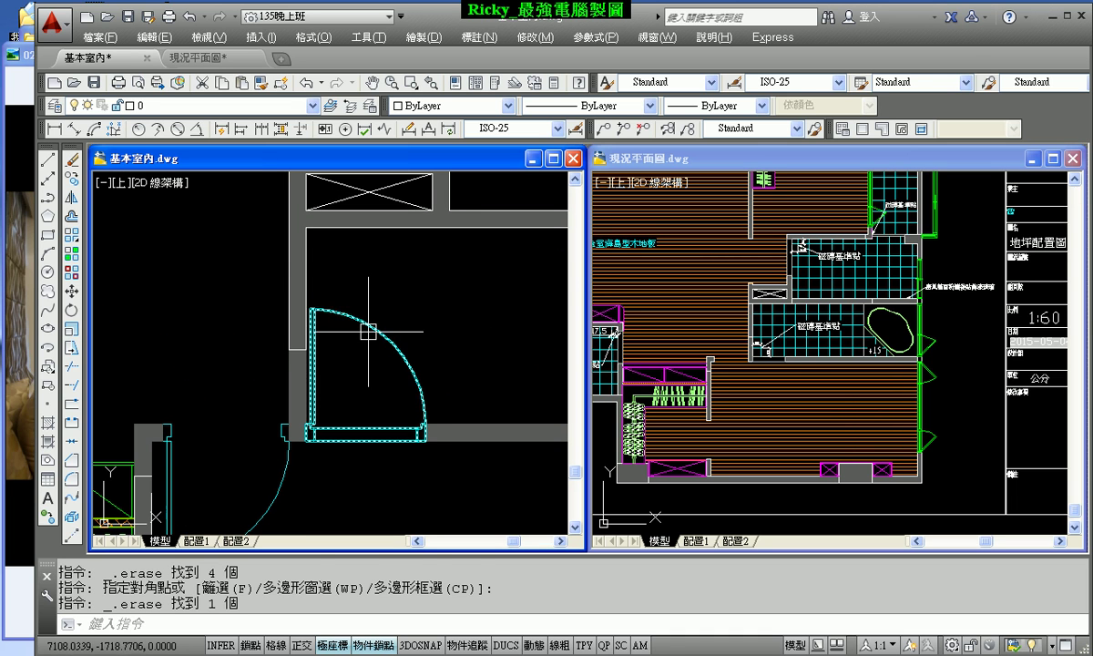
click(390, 349)
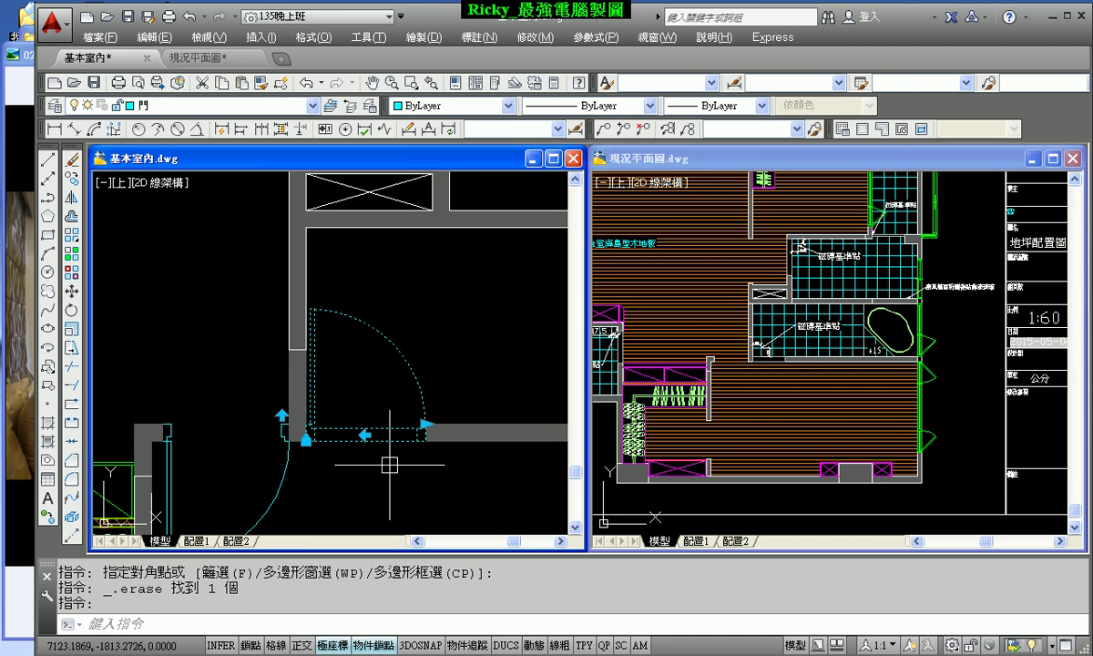
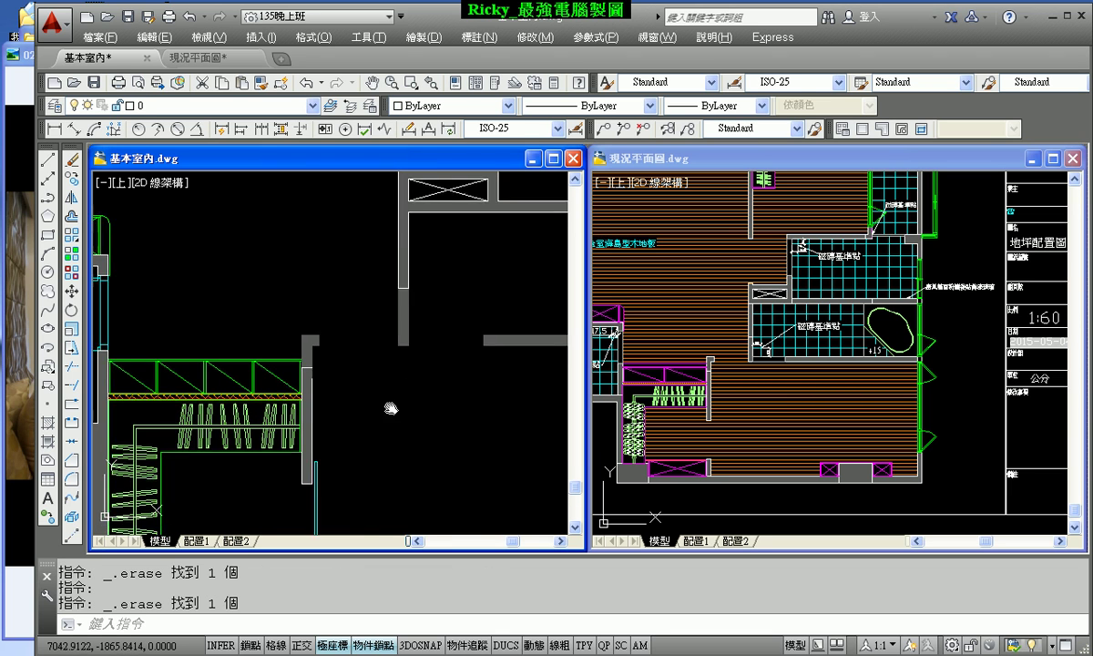
scroll(546, 439, down, 1)
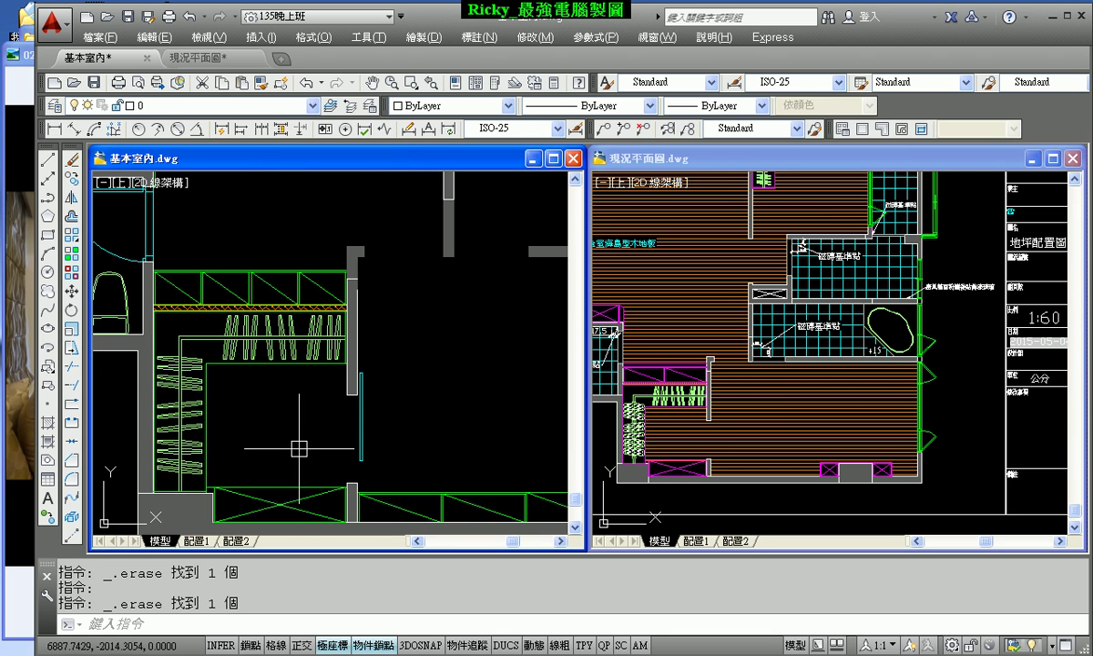
Step: Erase the wall pieces at the lower wall corner and a stray green line
click(492, 446)
mouse_move(498, 449)
middle_down()
mouse_move(292, 346)
mouse_move(182, 337)
middle_up()
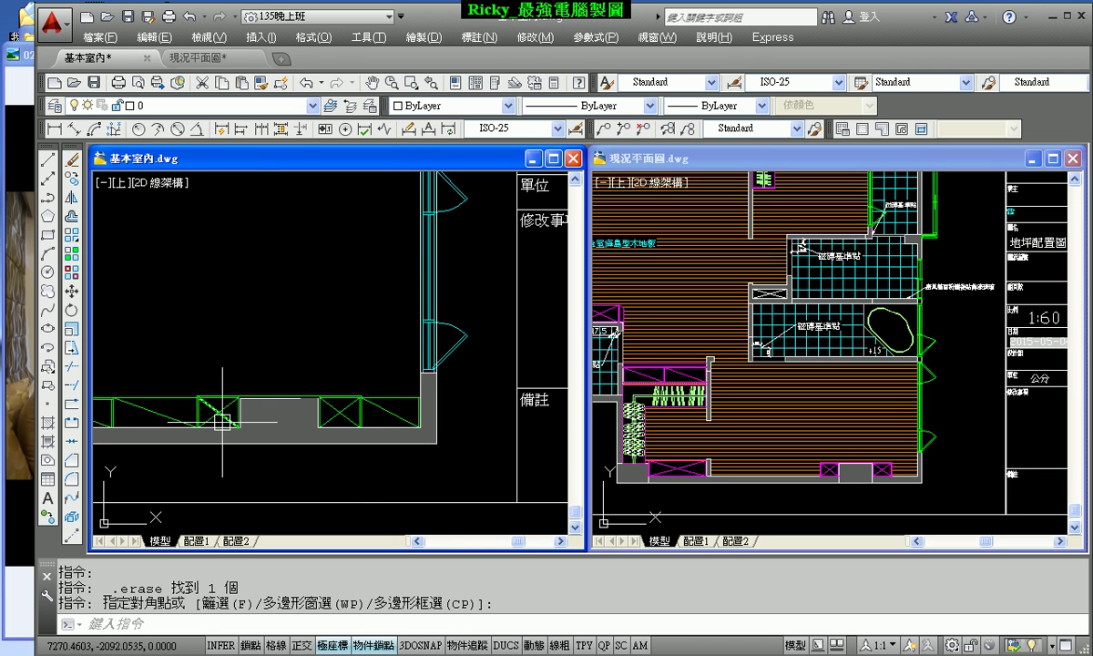
scroll(373, 433, up, 3)
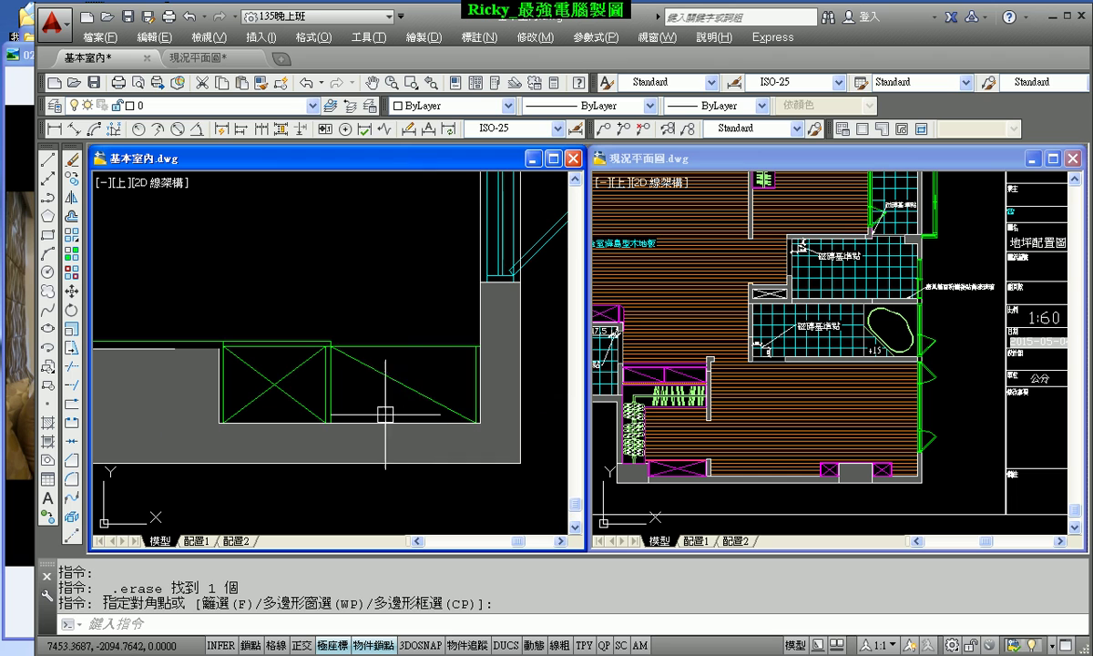
click(391, 403)
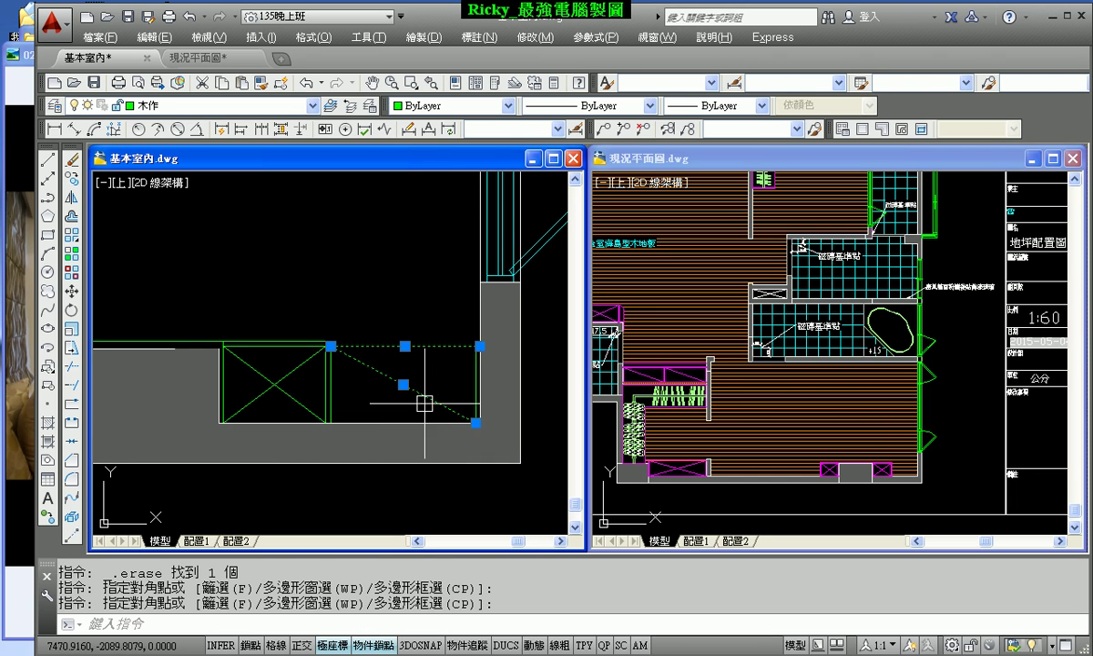
key(Delete)
click(499, 350)
key(Delete)
Step: Erase the cabinet lines and adjoining wall lines along the lower wall using crossing selections
scroll(341, 367, down, 2)
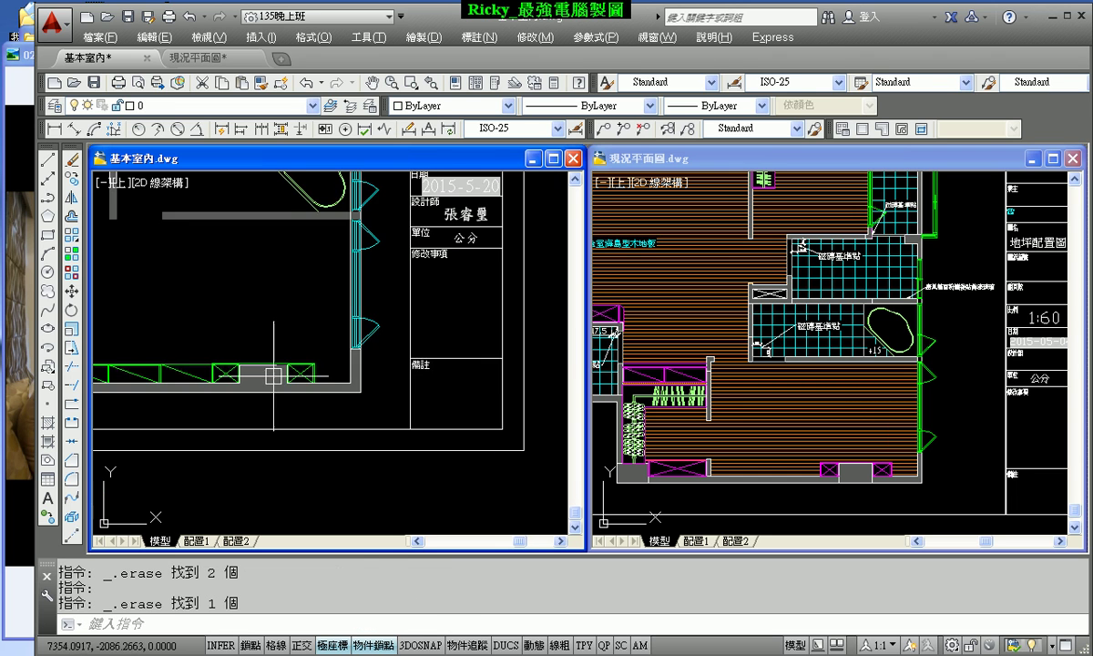
scroll(342, 367, down, 2)
scroll(384, 280, up, 3)
click(423, 272)
click(189, 333)
scroll(364, 291, up, 2)
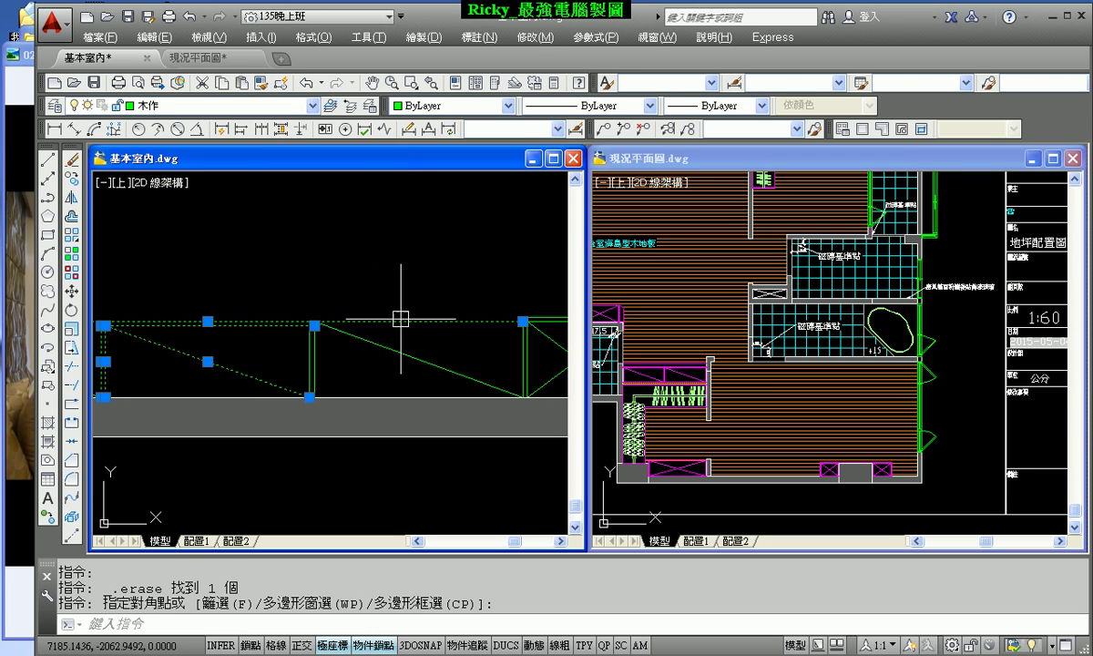
key(Delete)
click(317, 273)
click(265, 362)
key(Delete)
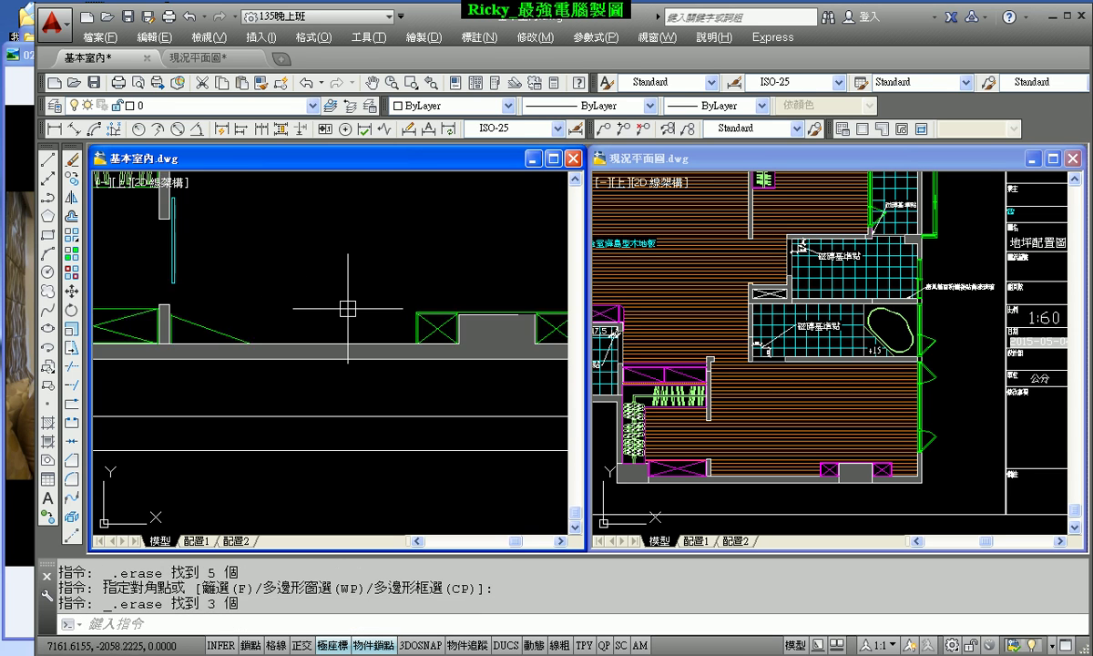
Step: Erase the remaining leftover lines along the lower walls
scroll(296, 310, down, 3)
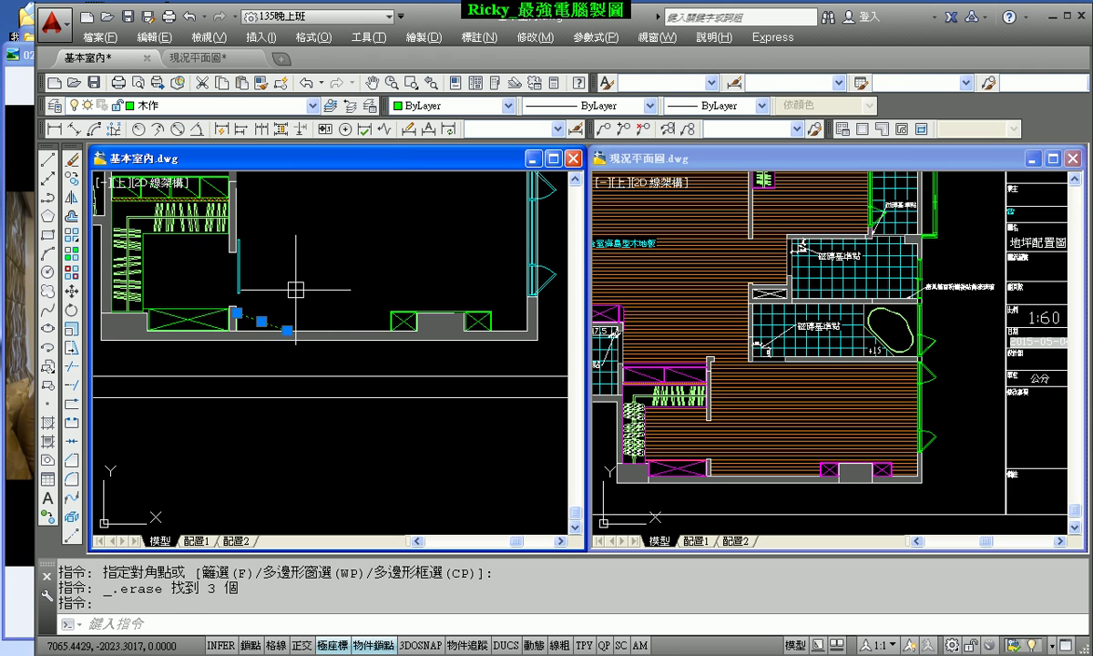
key(Delete)
scroll(313, 303, up, 1)
click(312, 302)
click(383, 291)
key(Delete)
Step: Return to the 基本室內 drawing and zoom in on the bathroom
scroll(383, 292, down, 3)
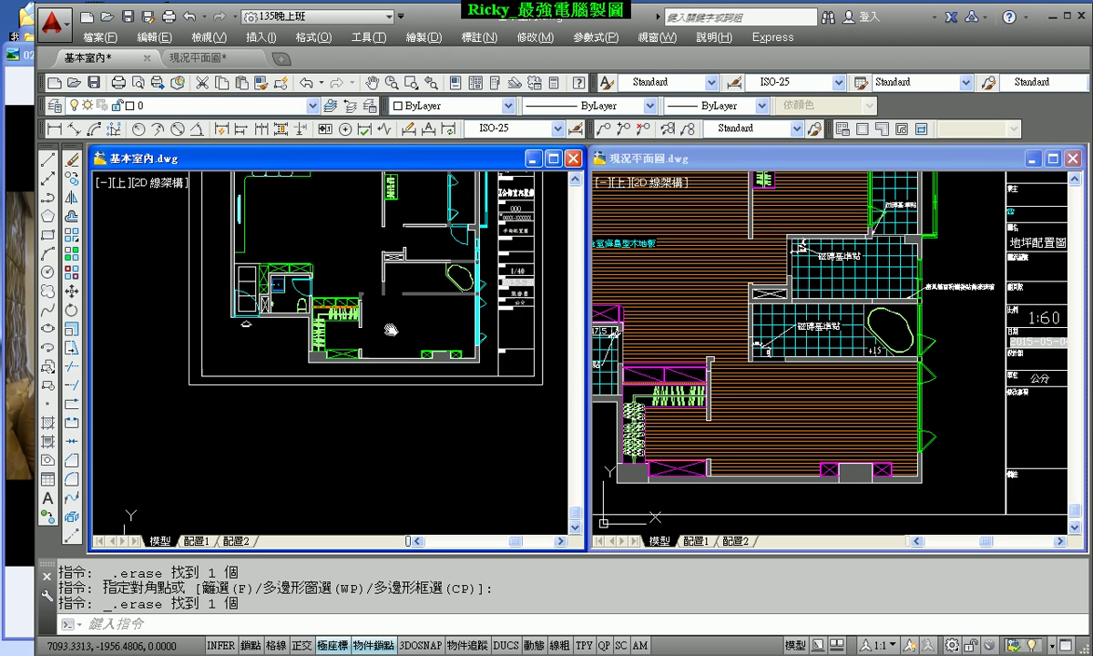
click(661, 333)
scroll(660, 334, up, 2)
scroll(661, 333, up, 2)
scroll(660, 334, up, 2)
click(314, 301)
scroll(315, 300, up, 2)
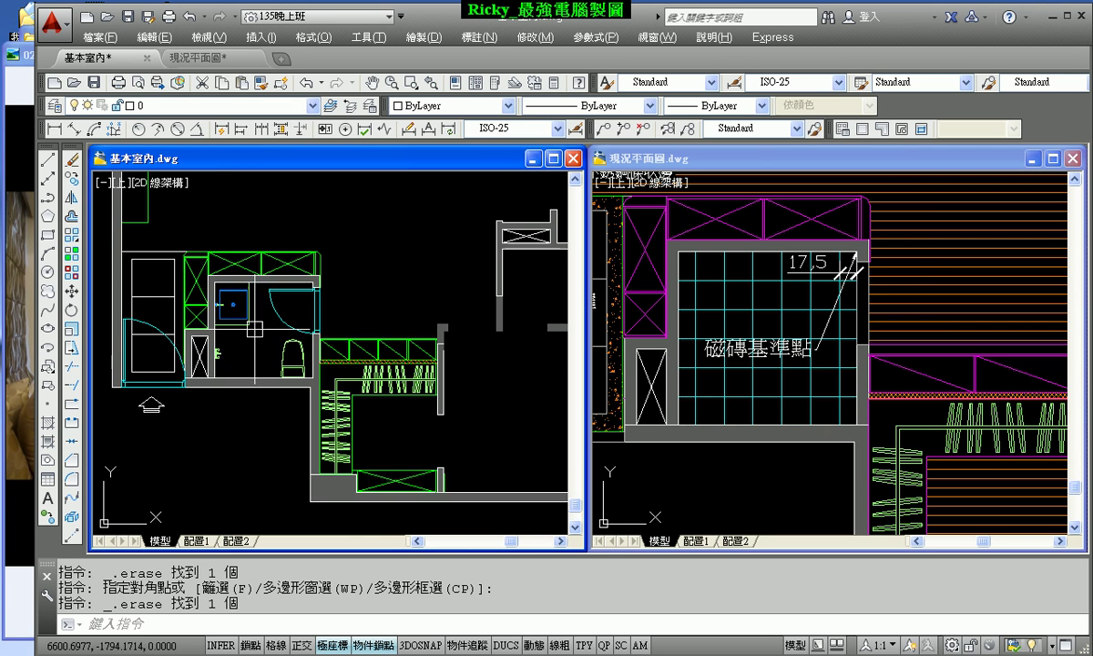
scroll(314, 301, up, 2)
Step: Select the shower block, bathroom door, toilet and small fixture and erase them
click(202, 321)
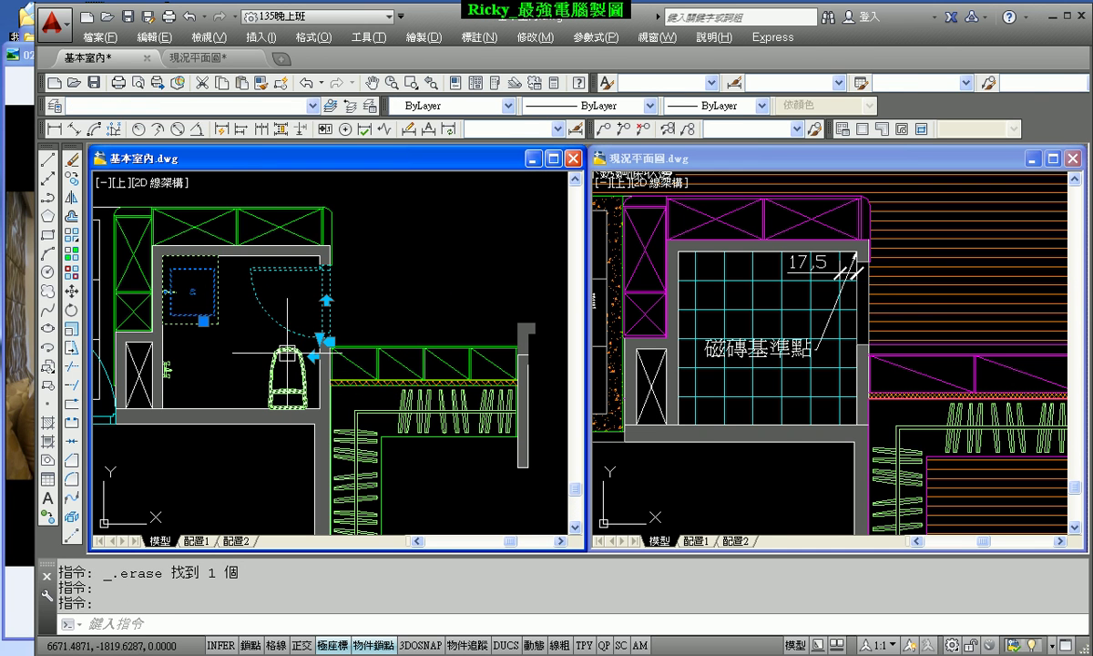
drag(366, 406, 279, 341)
click(169, 370)
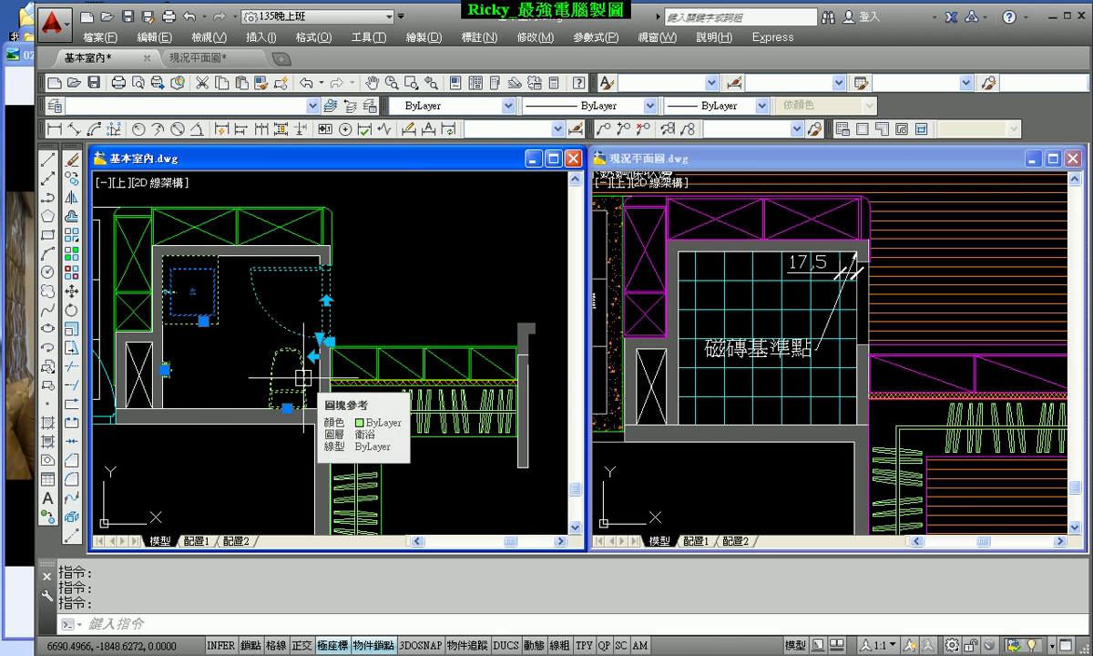
key(ctrl+c)
scroll(293, 354, down, 2)
click(776, 383)
scroll(776, 382, down, 3)
scroll(776, 382, down, 2)
scroll(770, 379, down, 1)
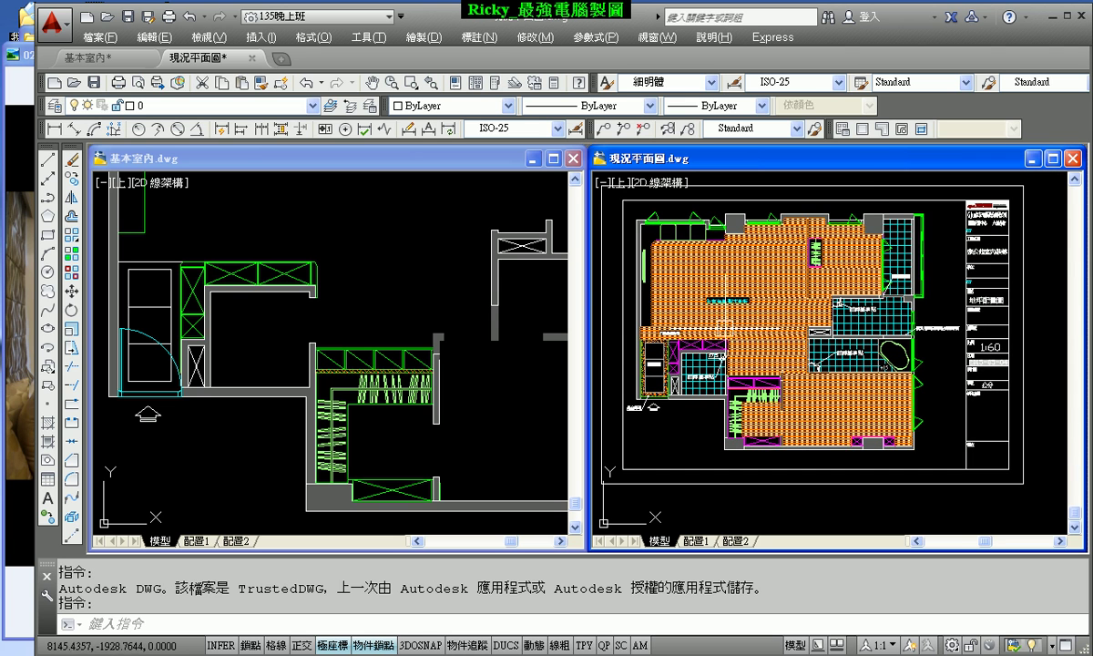
scroll(709, 331, up, 2)
scroll(761, 369, down, 2)
click(415, 314)
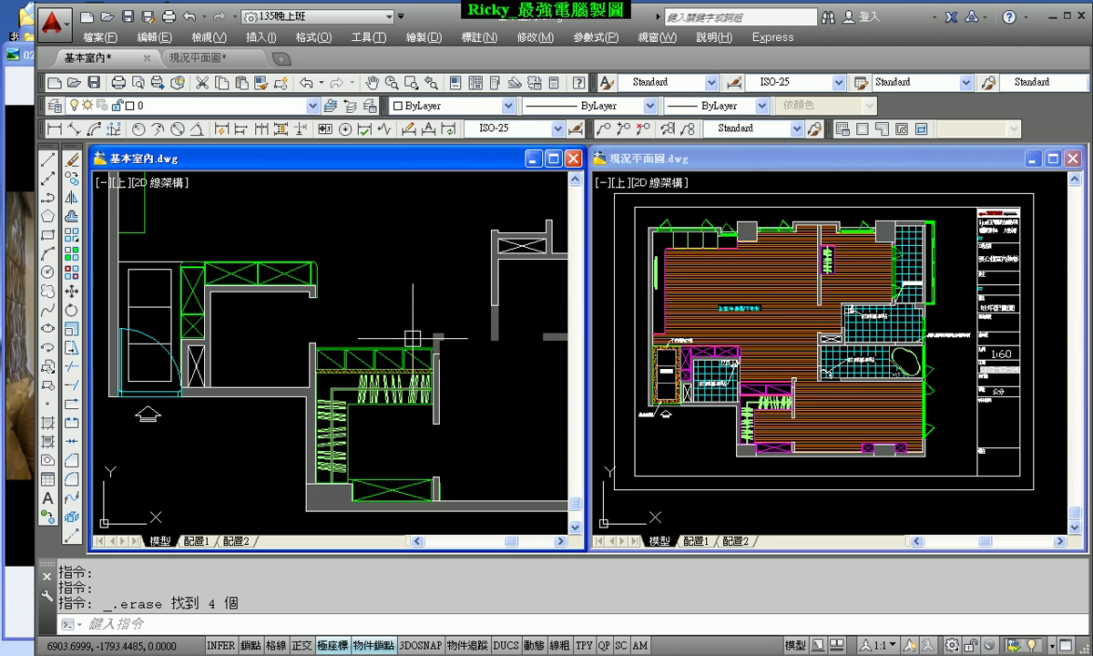
scroll(405, 339, down, 2)
scroll(365, 355, down, 1)
scroll(346, 351, down, 1)
scroll(328, 329, down, 1)
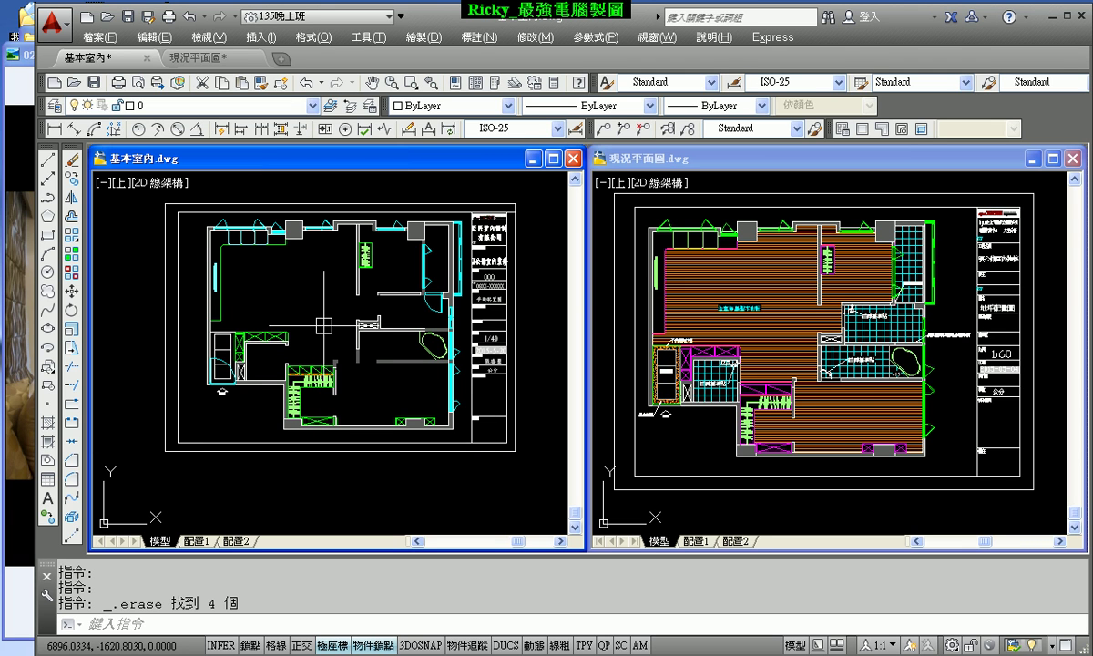
click(323, 325)
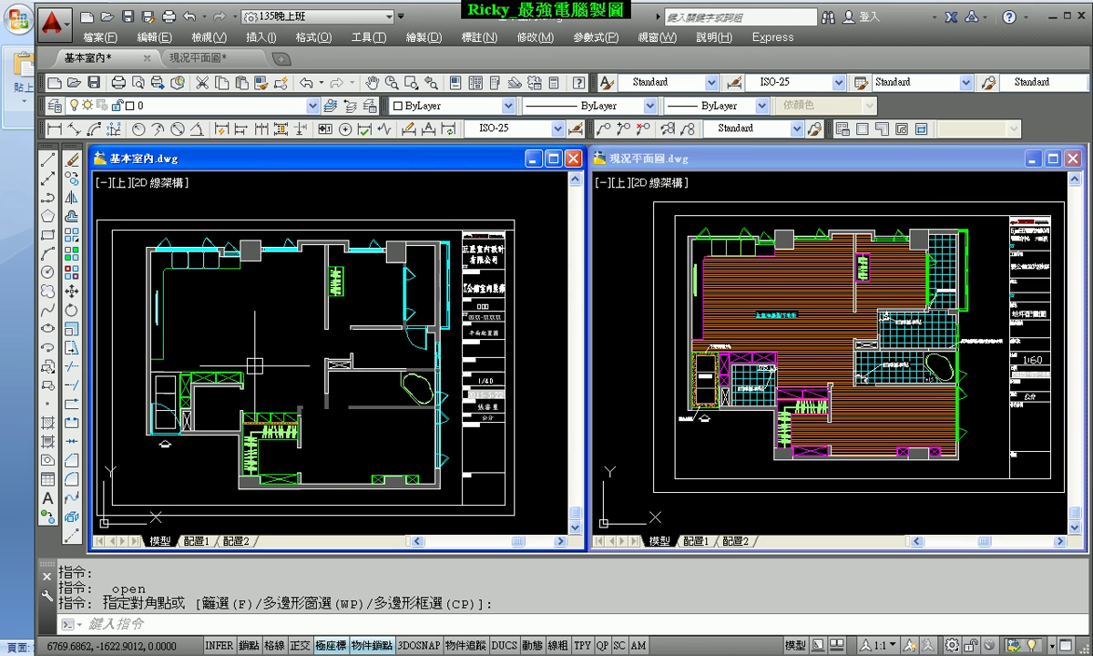
scroll(346, 318, up, 2)
scroll(392, 273, up, 1)
scroll(392, 269, up, 2)
Step: Edit the title block's 圖號 attribute value to 地坪配置圖 in the Enhanced Attribute Editor
scroll(378, 264, up, 1)
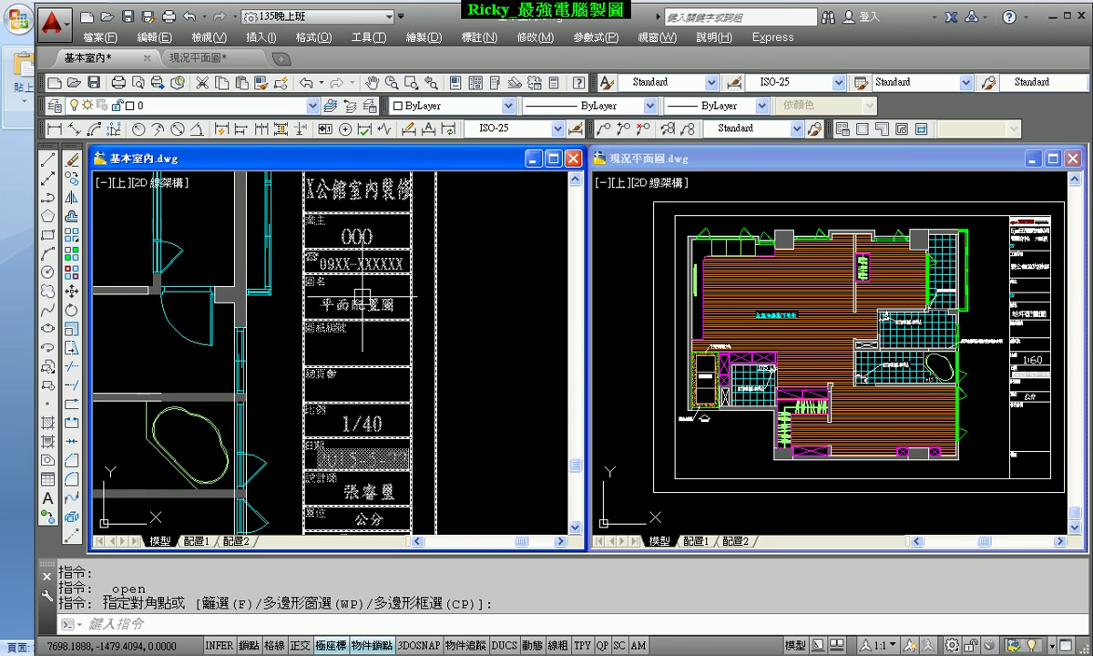
double_click(364, 260)
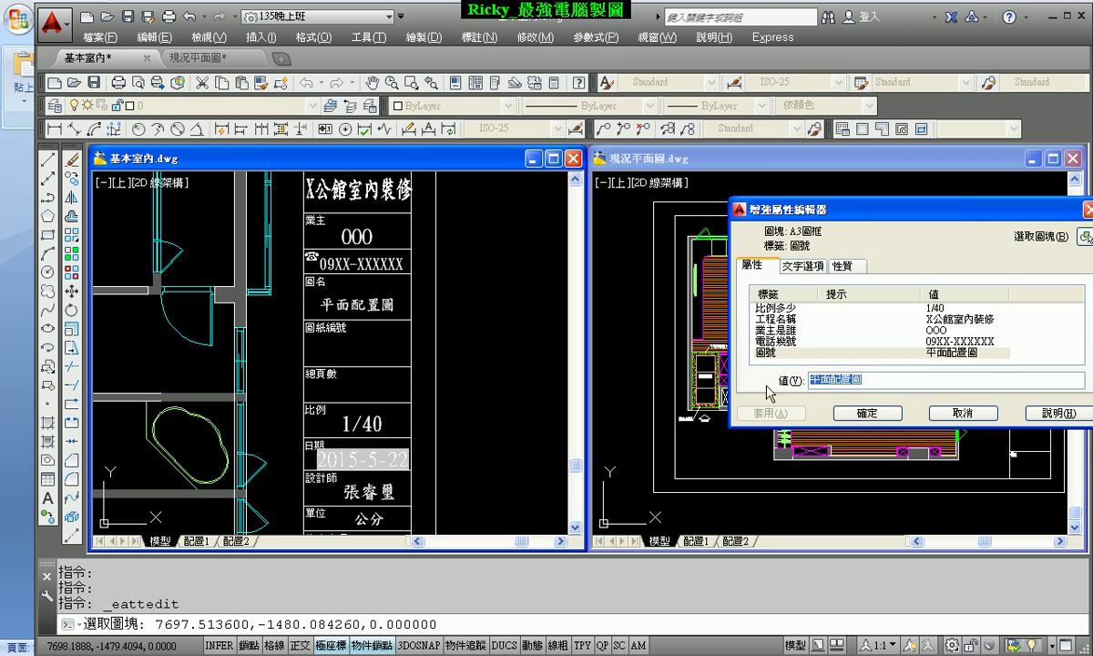
click(935, 354)
click(822, 379)
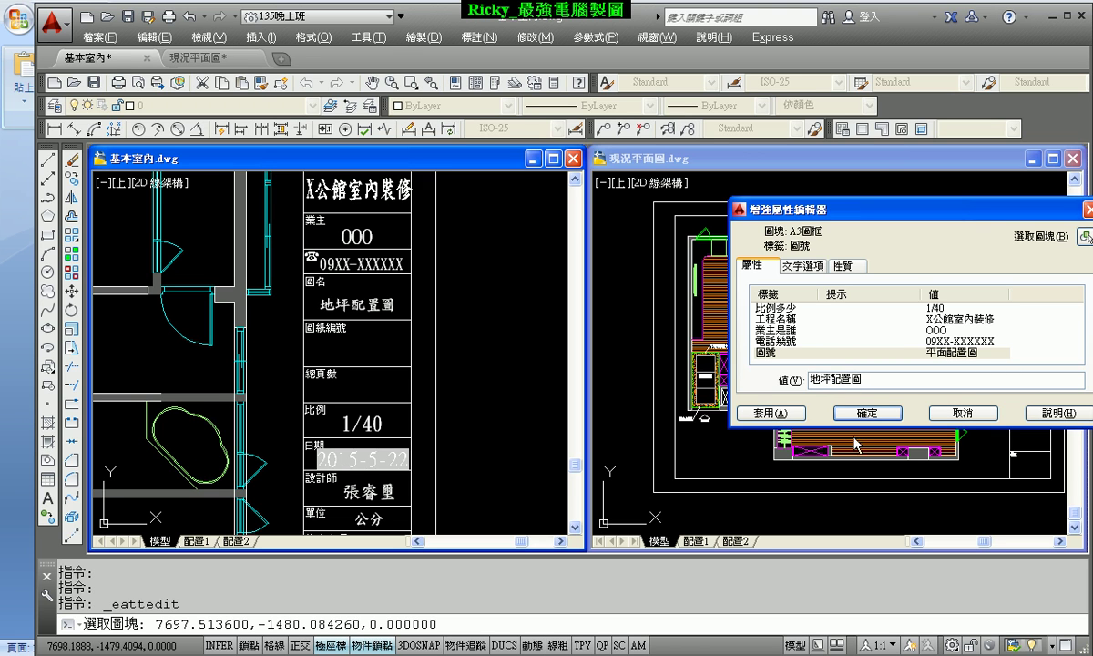
click(877, 413)
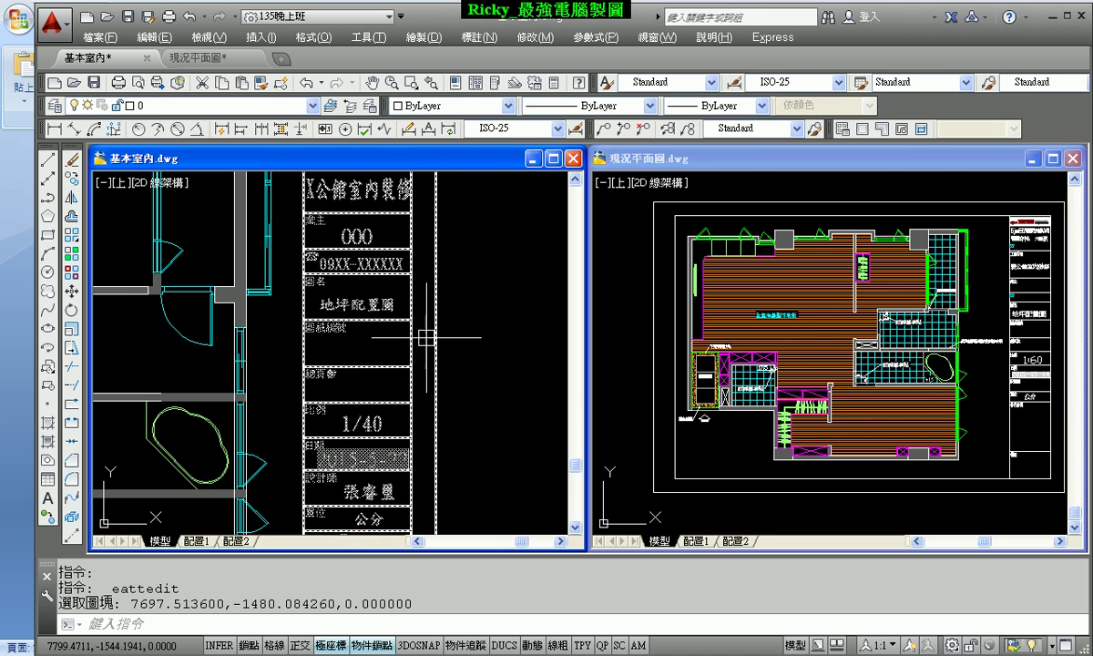
scroll(414, 317, down, 2)
scroll(301, 367, down, 1)
scroll(364, 351, down, 1)
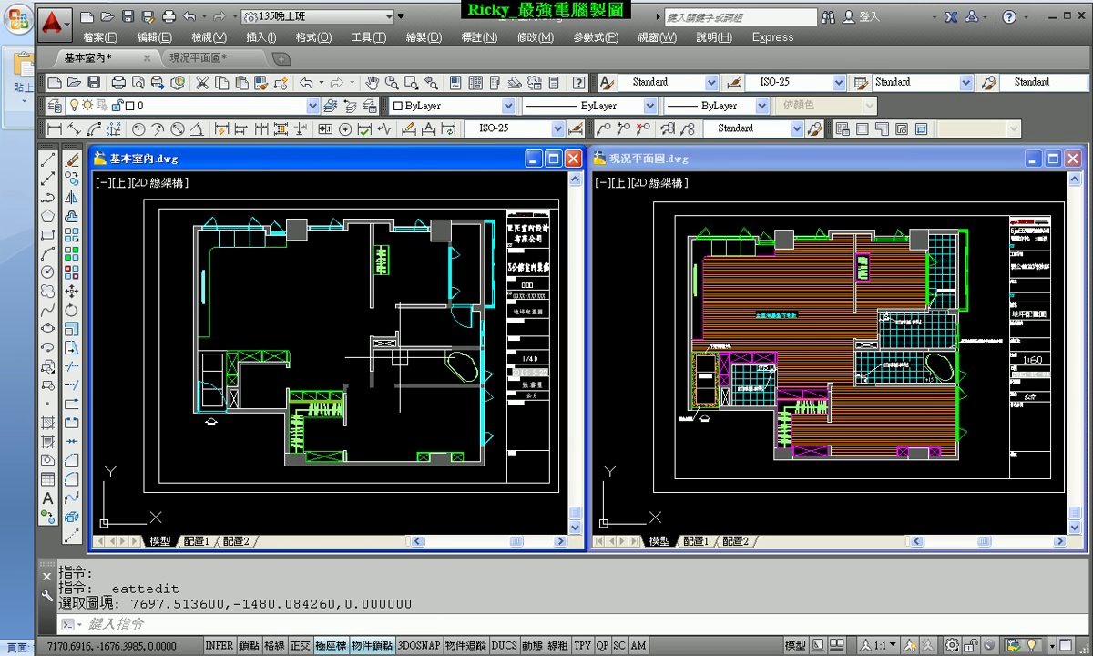
Step: Activate the 現況平面圖 drawing and nudge its floor plan view slightly right
scroll(302, 300, up, 2)
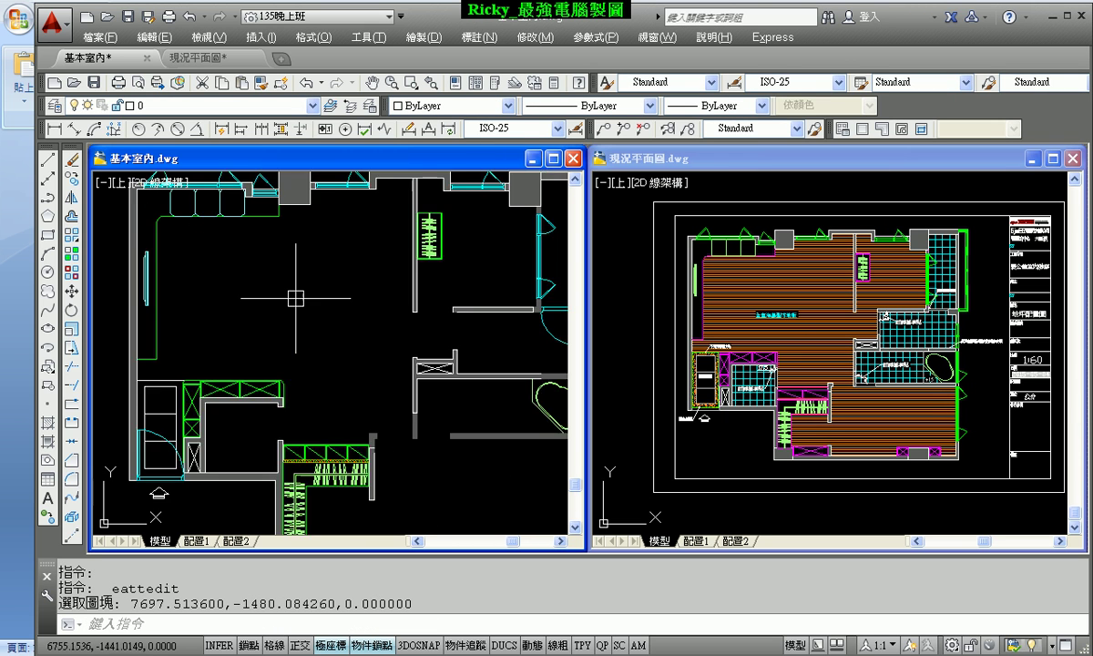
click(864, 422)
scroll(774, 319, up, 5)
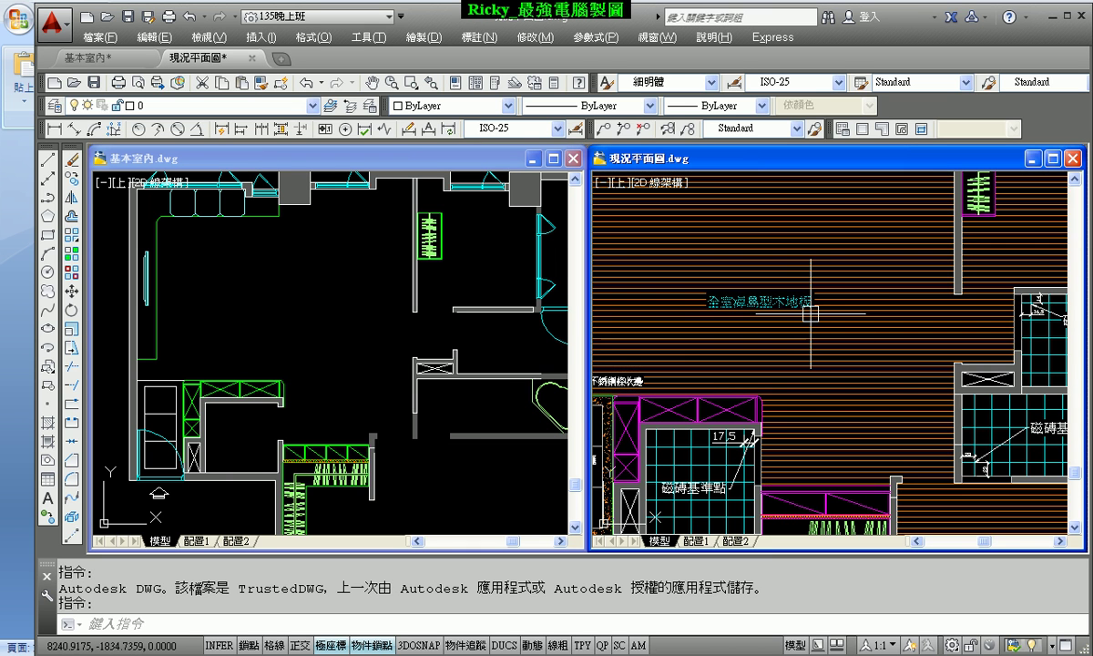
scroll(807, 319, down, 1)
scroll(783, 333, down, 1)
scroll(760, 345, down, 1)
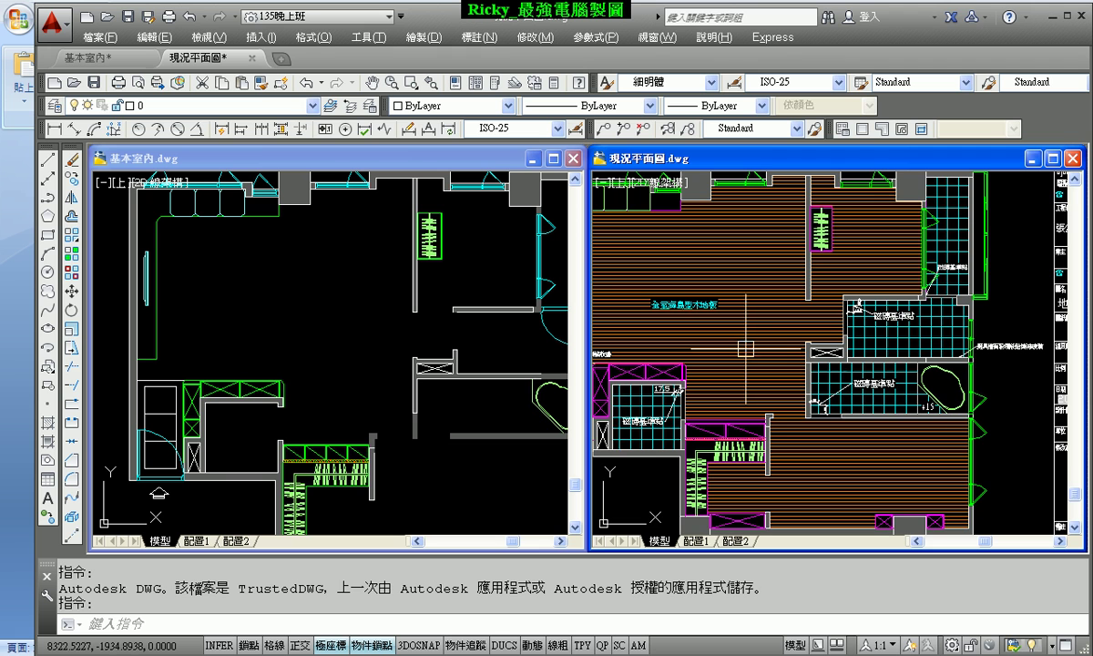
middle_drag(748, 350, 763, 350)
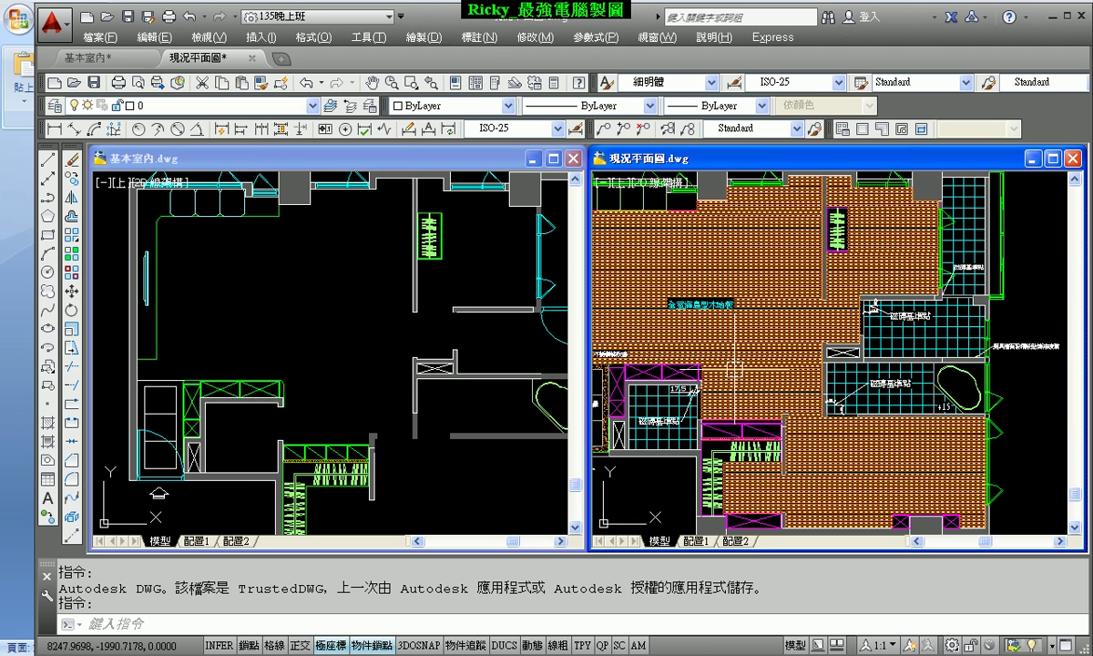
Step: Activate 基本室內 and pan its stripped-back plan and title block fully into view
scroll(674, 293, up, 2)
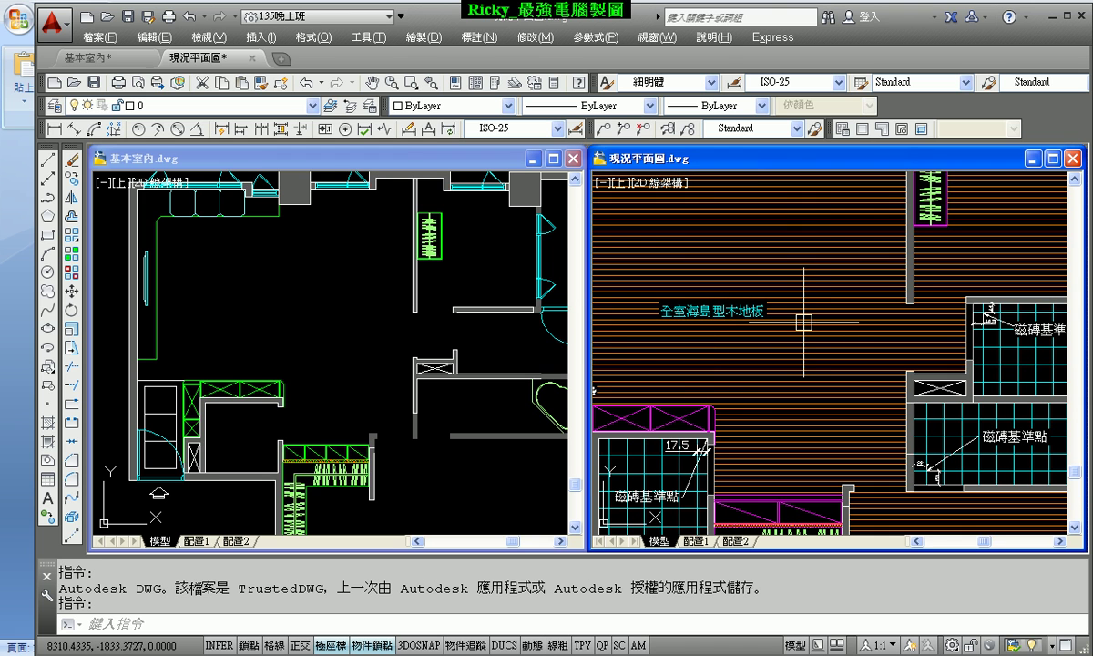
double_click(330, 329)
scroll(330, 330, down, 3)
middle_drag(341, 315, 307, 294)
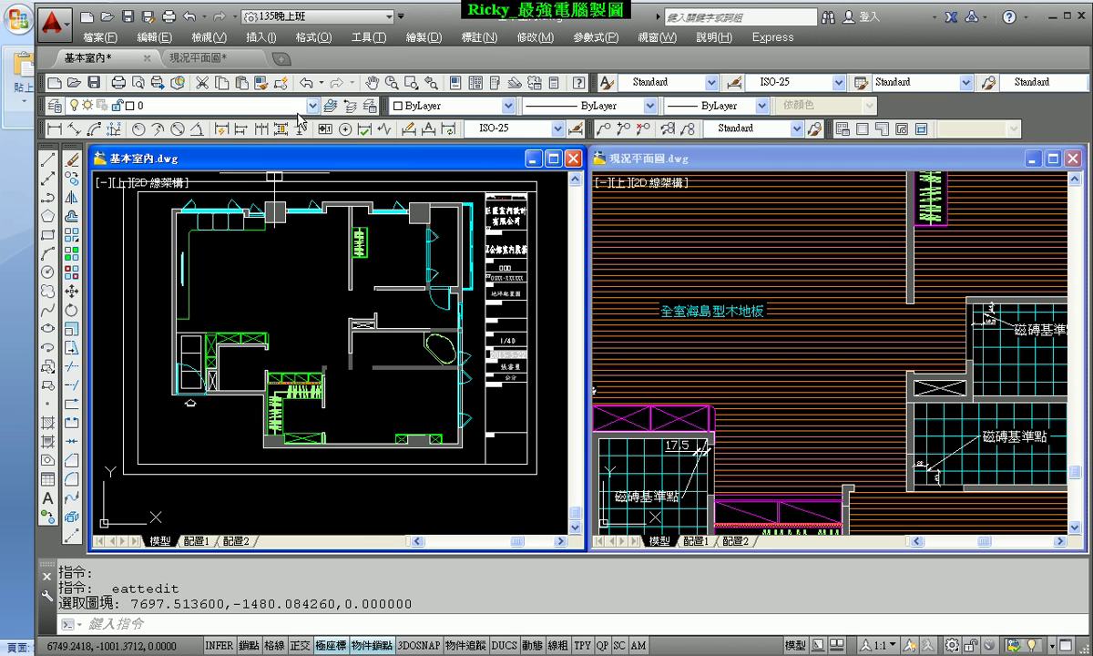
Step: Cancel stray commands, then create layer 地板 in the Layer Properties Manager and set it current
click(330, 107)
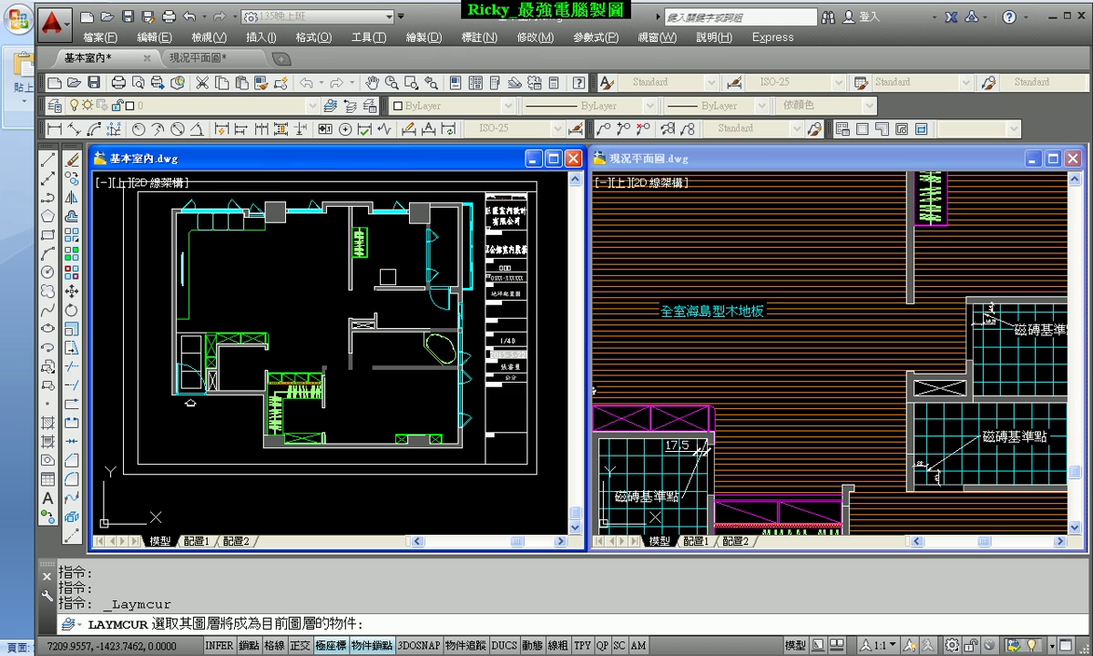
key(Escape)
click(255, 238)
key(Escape)
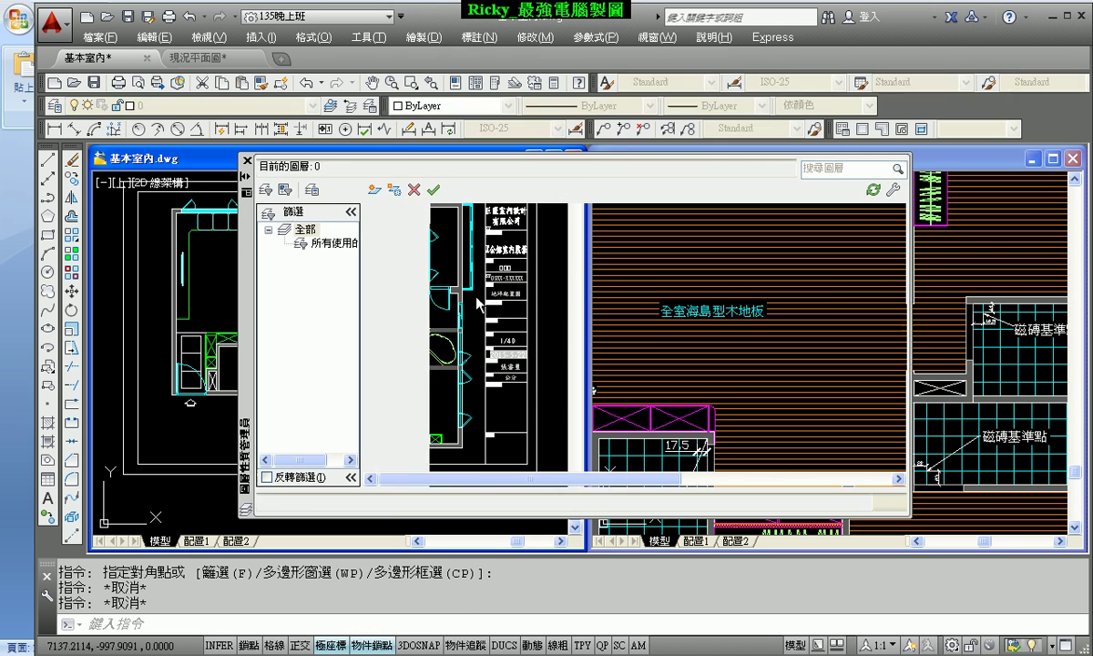
click(369, 191)
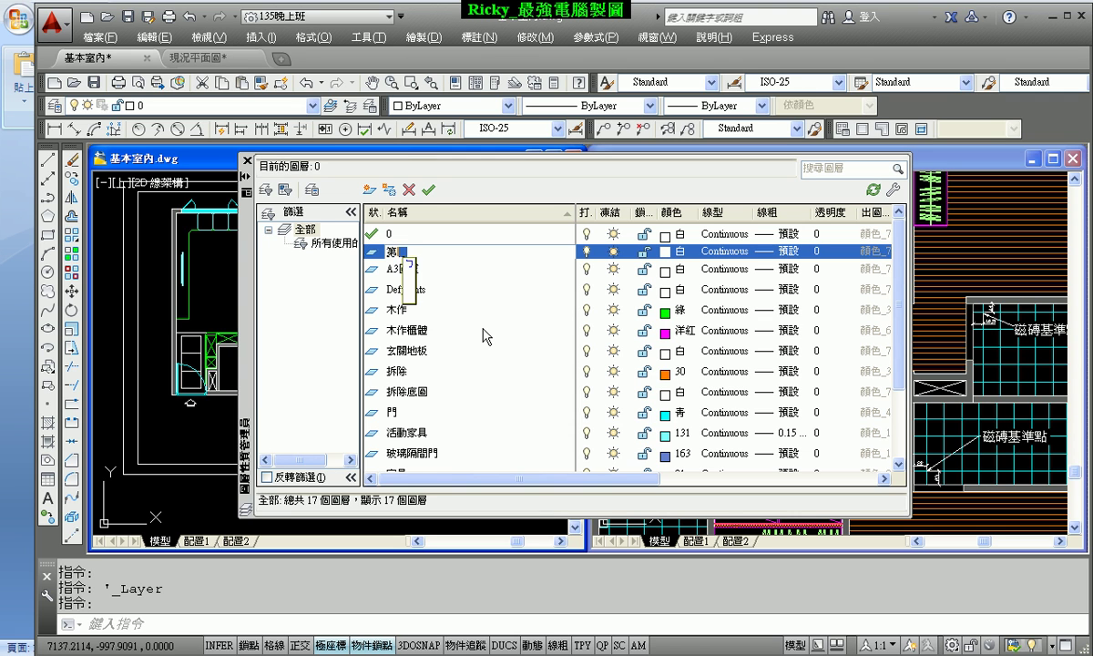
click(429, 189)
click(246, 162)
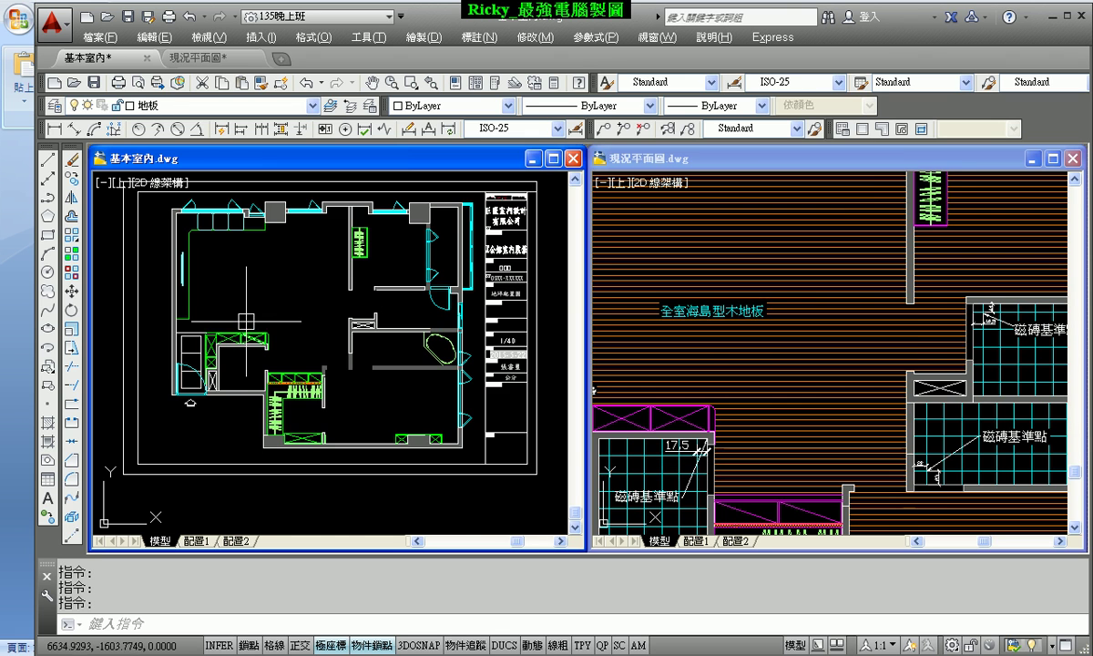
scroll(265, 205, up, 2)
scroll(273, 196, up, 2)
scroll(255, 215, up, 2)
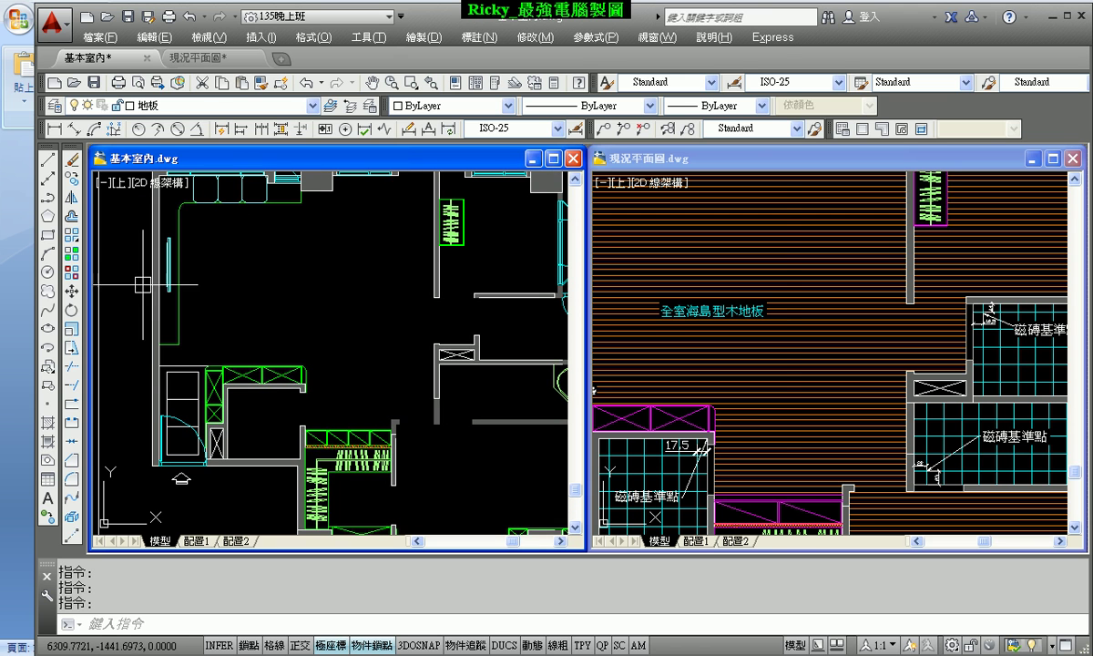
Step: Set the hatch to the DOLMIT pattern in colour 11 and begin Add: Pick points
click(50, 424)
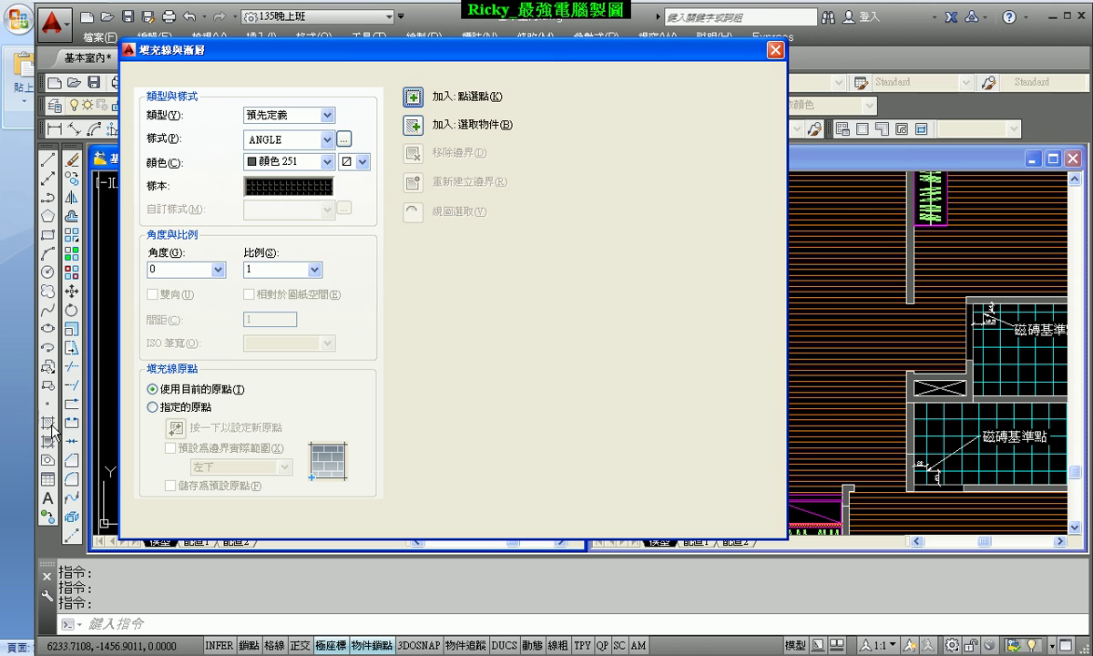
click(344, 140)
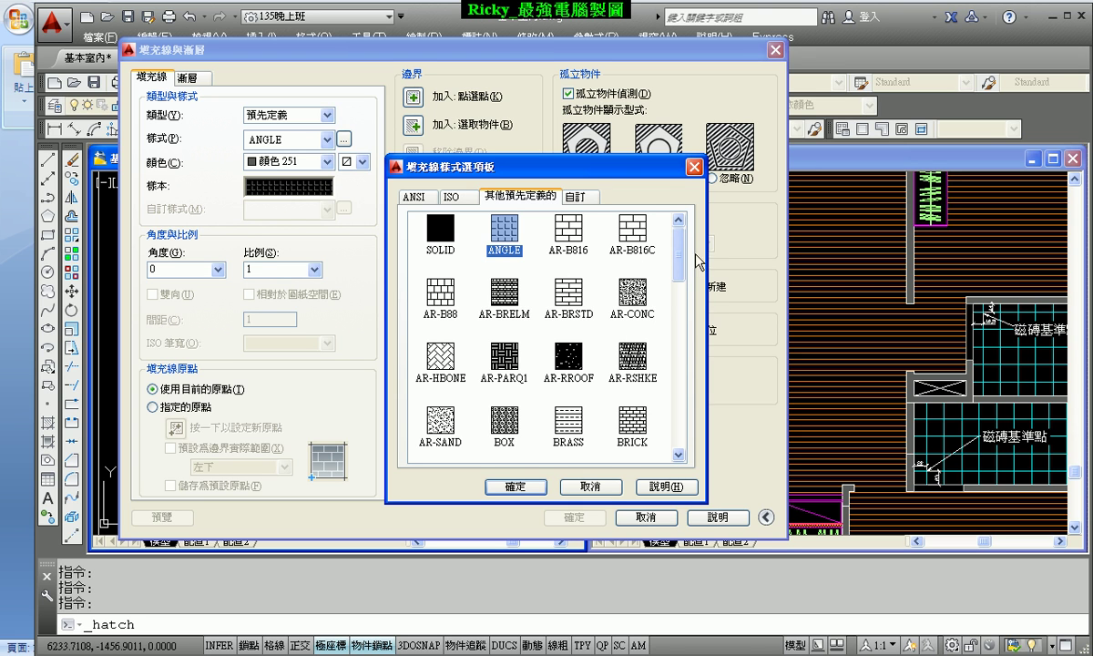
drag(683, 255, 683, 283)
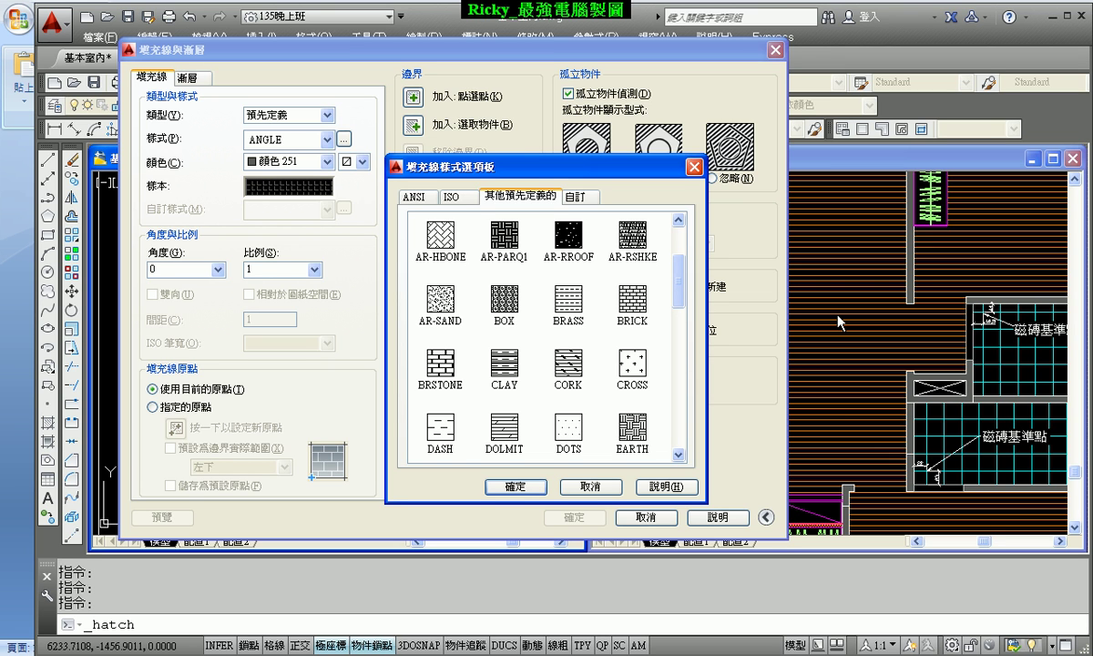
click(515, 488)
click(327, 164)
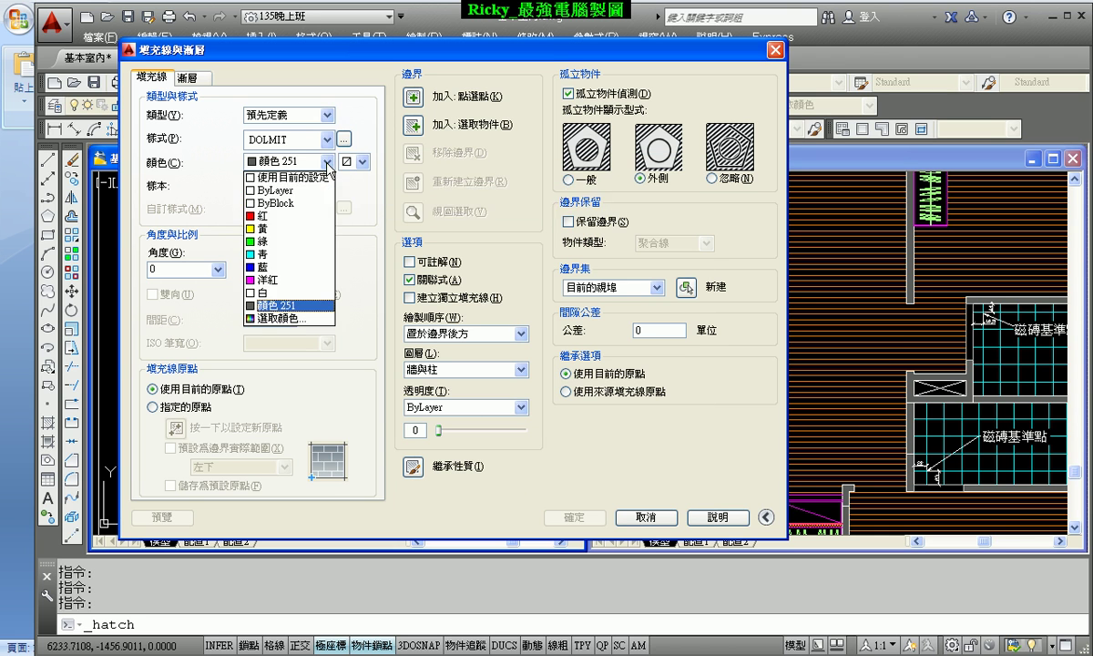
click(290, 318)
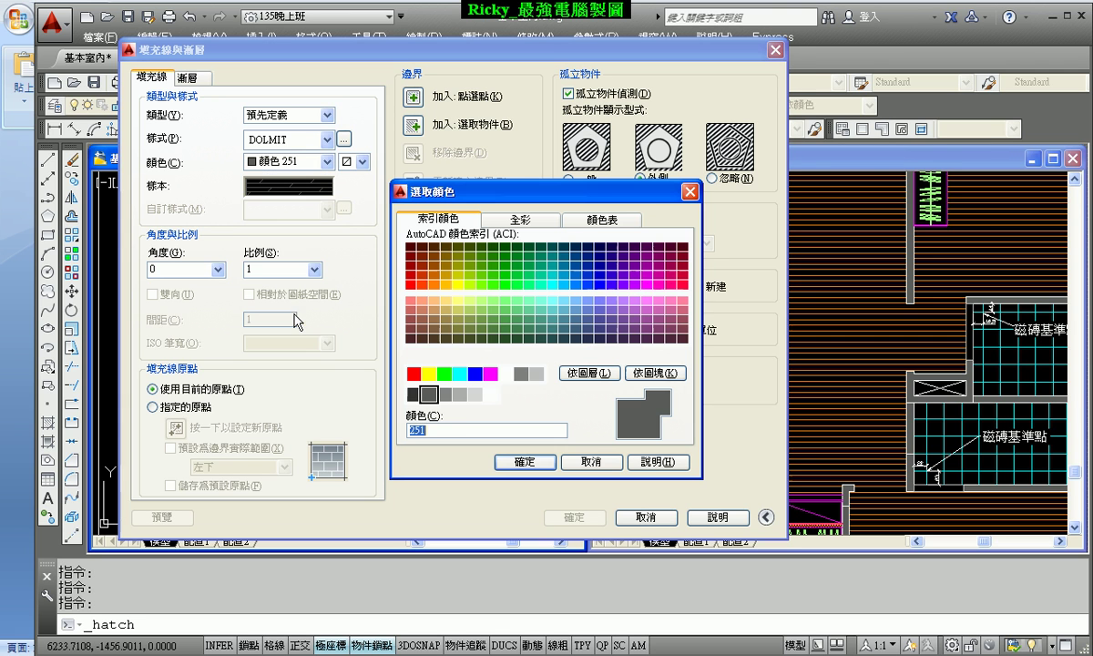
click(409, 302)
click(526, 463)
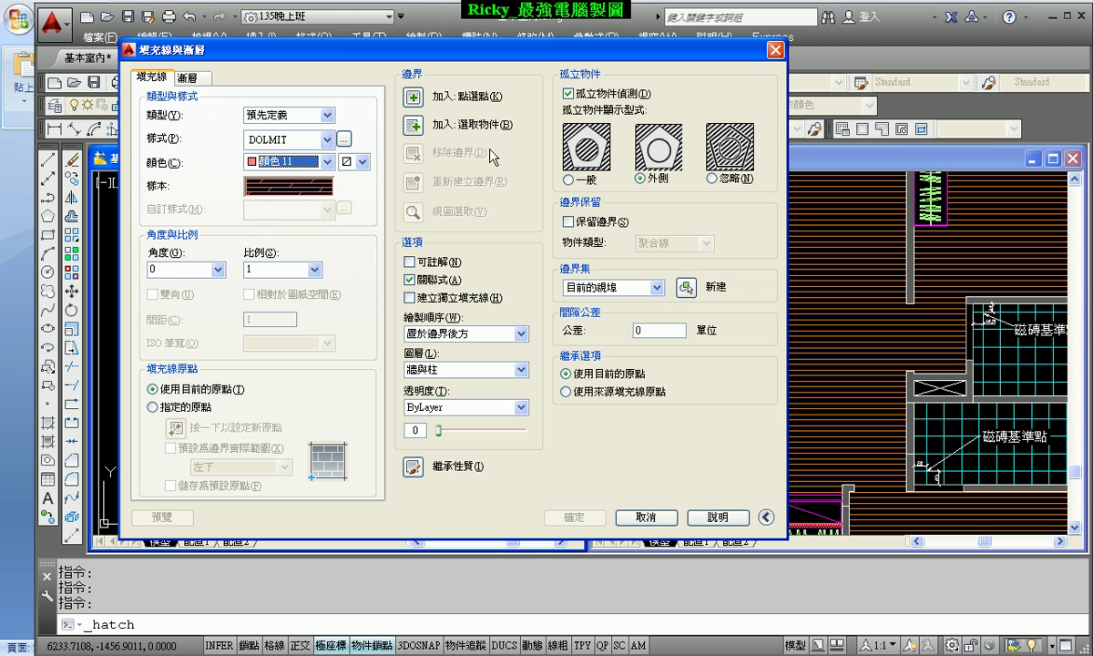
click(414, 98)
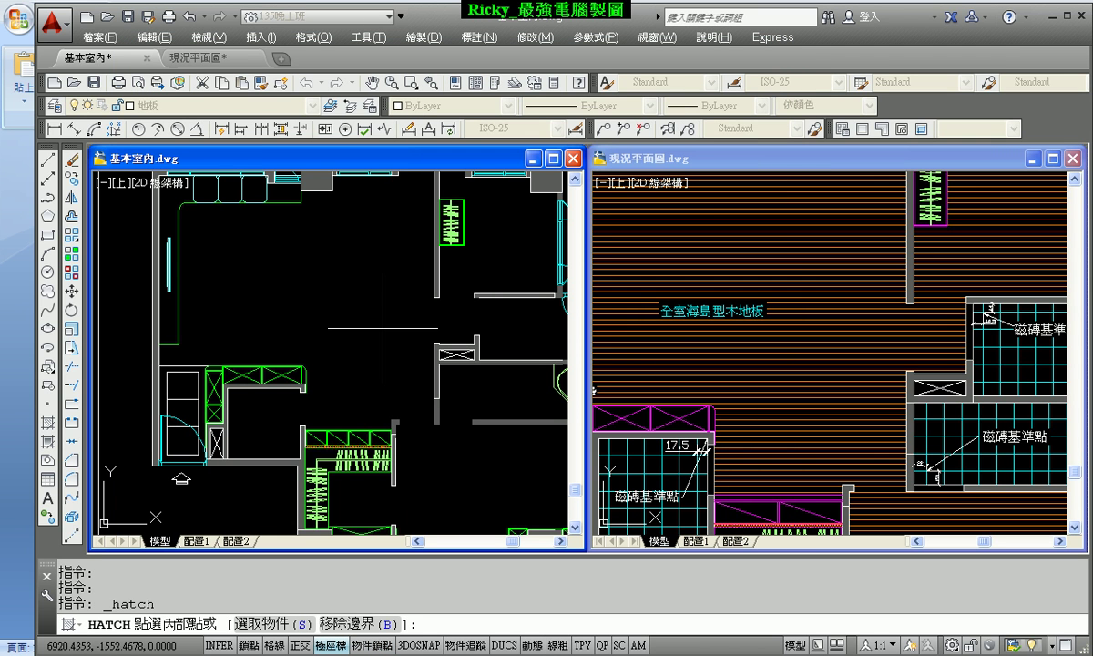
Step: Cancel the boundary pick, close the hatch dialog, and reposition the 基本室內 view
middle_drag(421, 454, 421, 410)
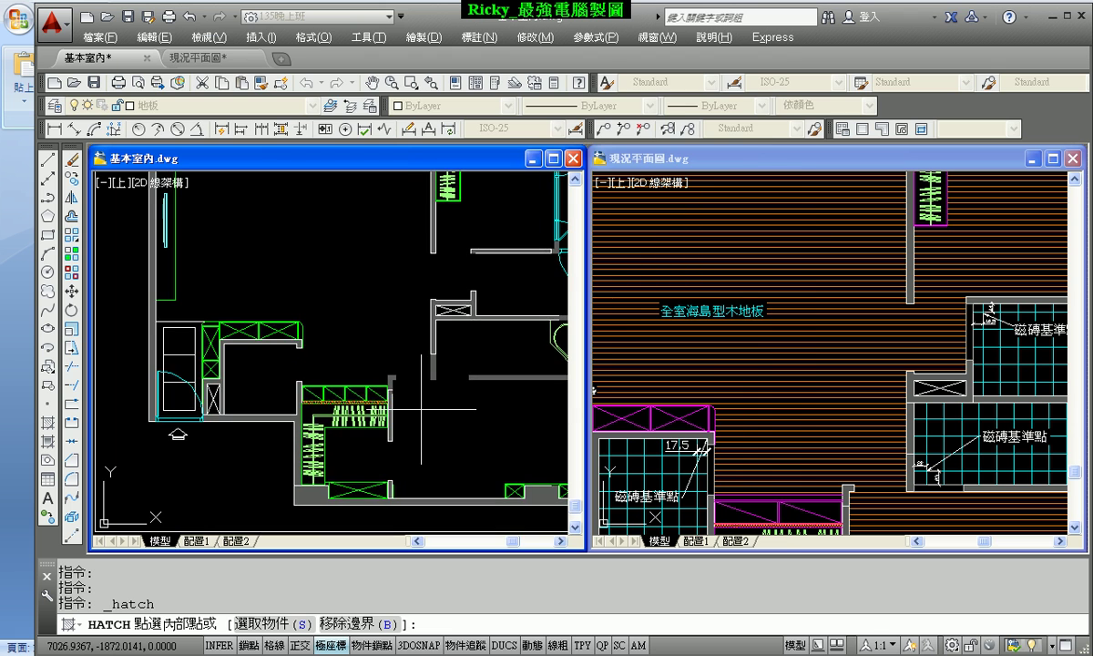
key(Escape)
click(645, 517)
scroll(313, 371, up, 3)
middle_drag(312, 371, 312, 303)
scroll(312, 303, up, 2)
click(742, 428)
scroll(732, 414, up, 2)
scroll(708, 439, up, 1)
scroll(708, 317, up, 1)
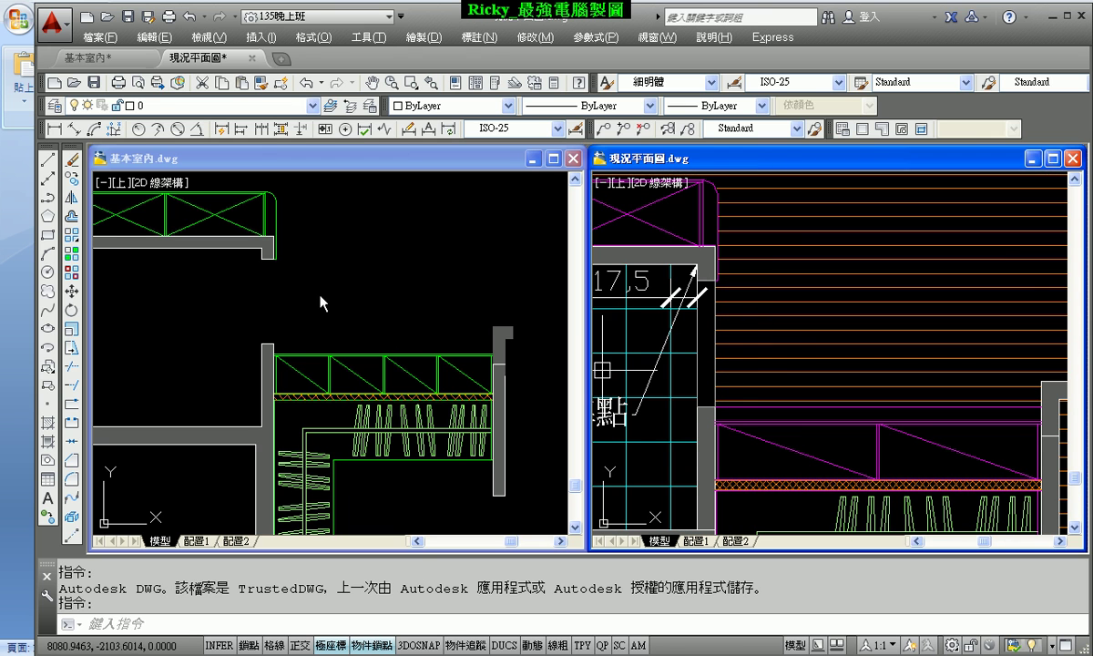
click(322, 303)
Step: Draw a vertical line from the wall corner to close the wall opening
click(46, 159)
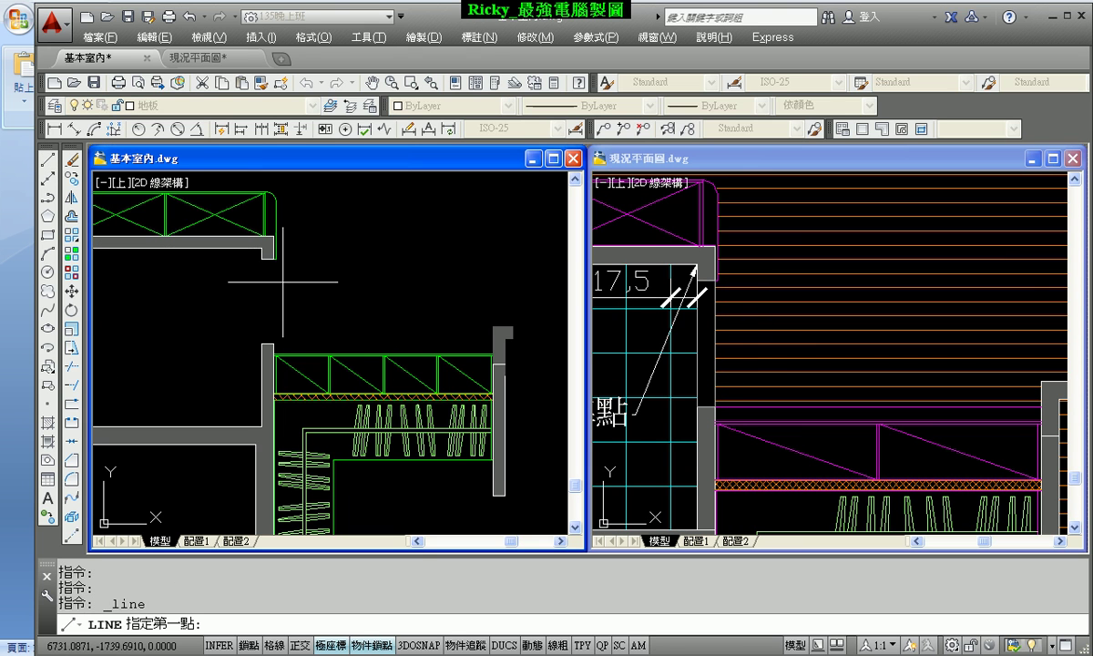
scroll(276, 258, up, 3)
click(276, 252)
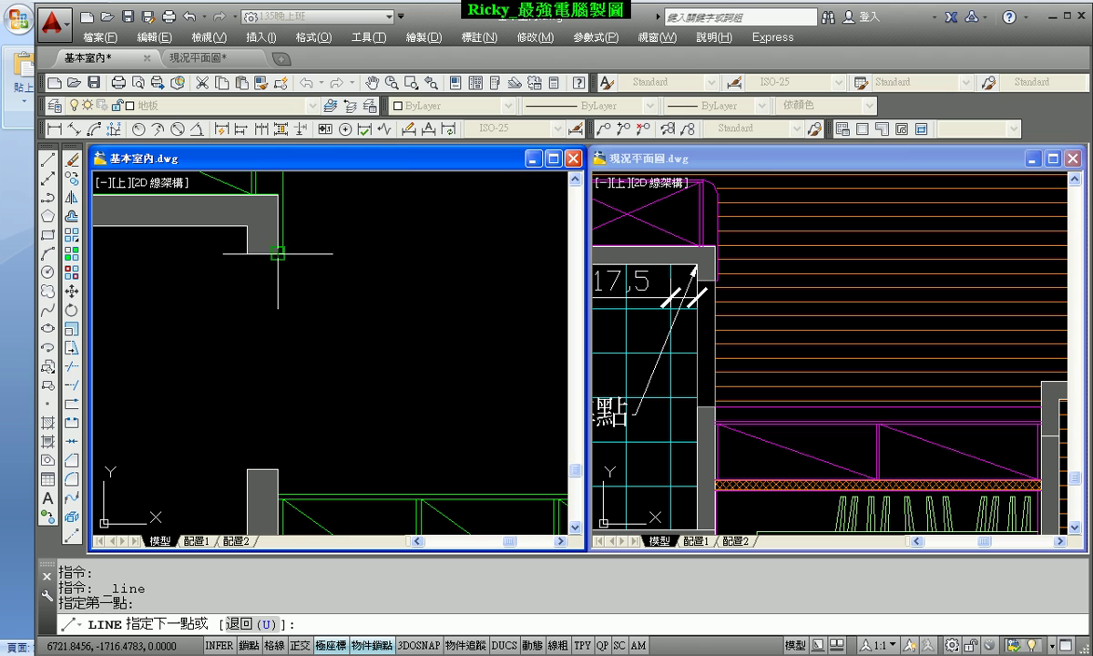
click(277, 463)
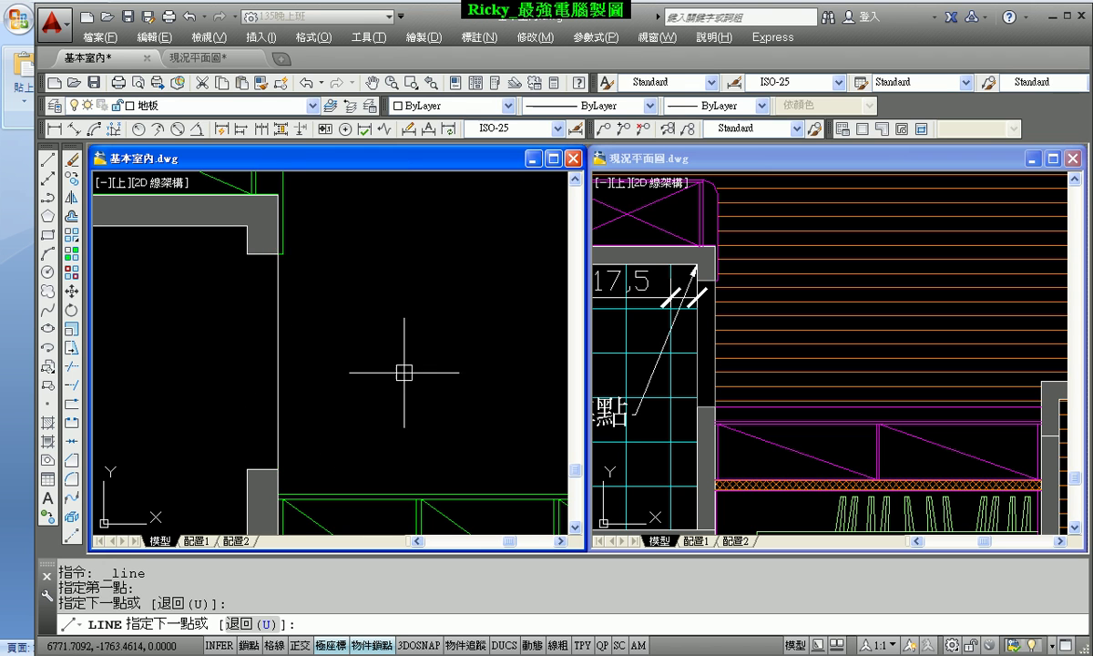
key(Escape)
scroll(429, 356, down, 3)
scroll(415, 361, down, 2)
middle_drag(415, 361, 398, 374)
scroll(398, 374, up, 5)
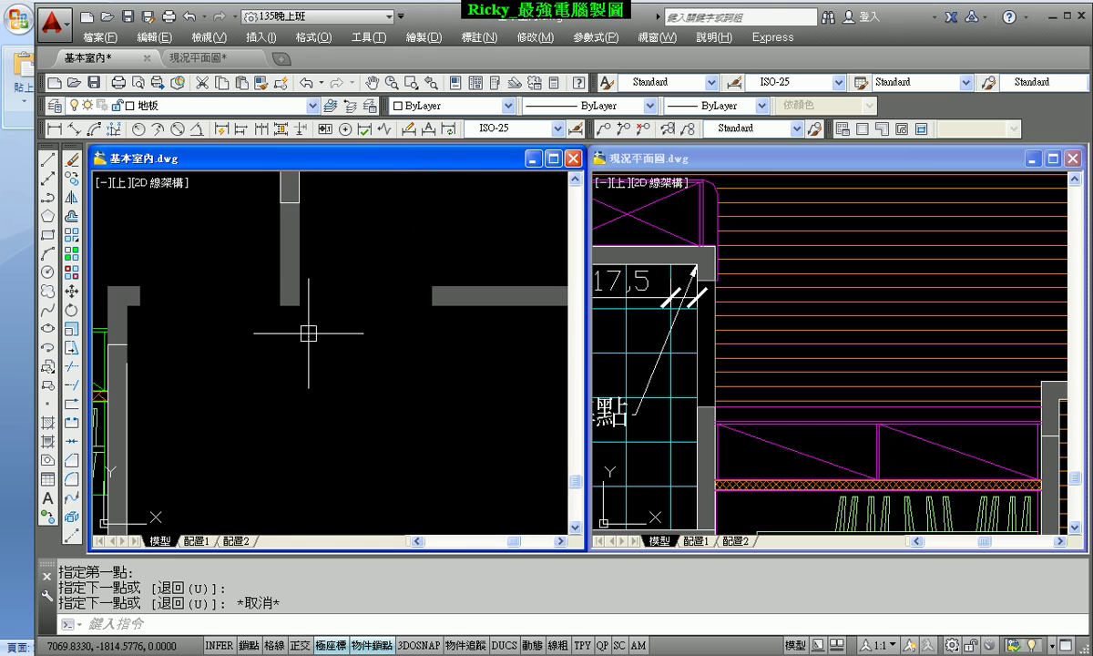
key(Escape)
key(Escape)
Step: Draw a horizontal line along the bottom edge of the wall
key(space)
click(299, 306)
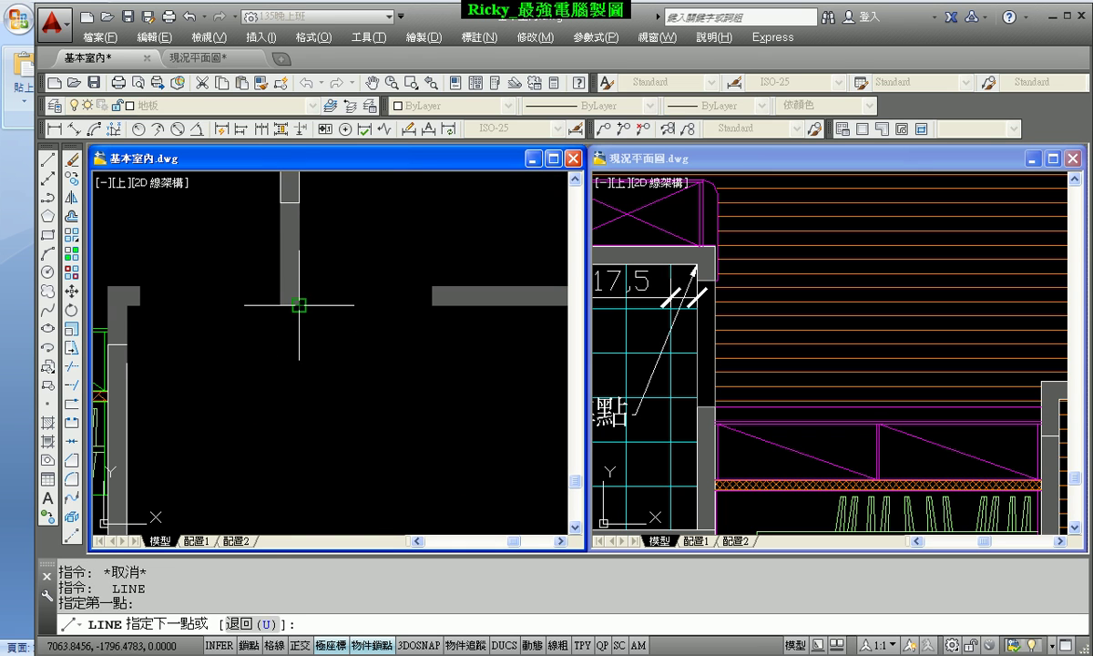
click(432, 305)
key(Escape)
scroll(465, 401, down, 2)
scroll(460, 365, down, 2)
scroll(435, 324, up, 3)
scroll(460, 342, down, 3)
scroll(473, 364, up, 1)
scroll(487, 391, up, 3)
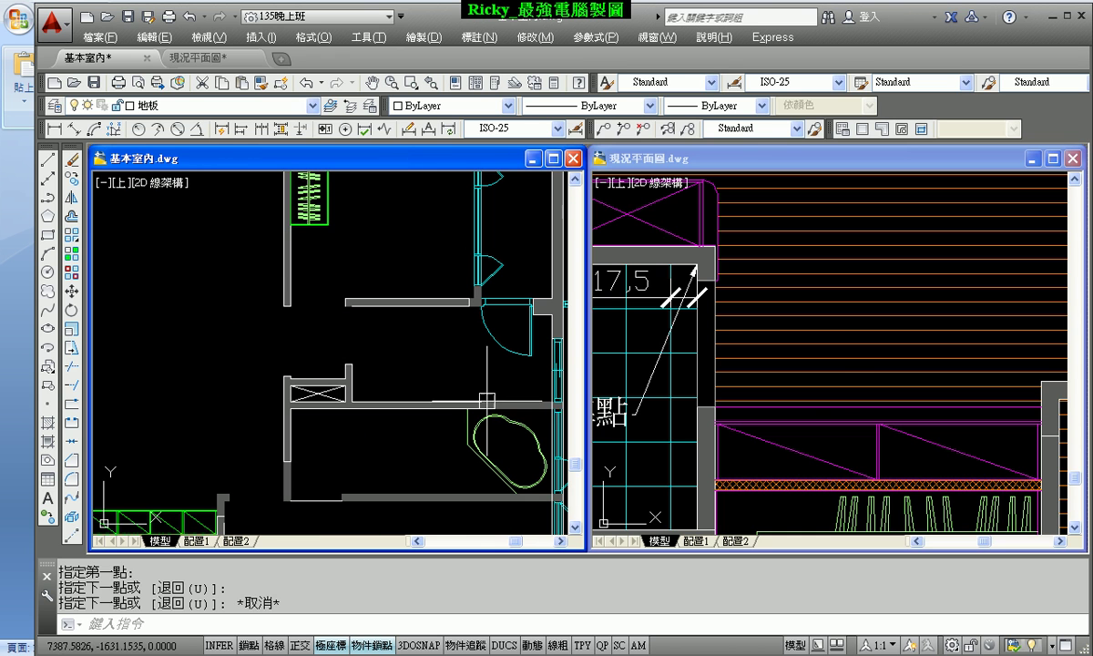
Step: Check the 現況平面圖 reference drawing, then return to 基本室內 and shift its view
click(837, 361)
scroll(838, 361, down, 5)
scroll(892, 307, up, 4)
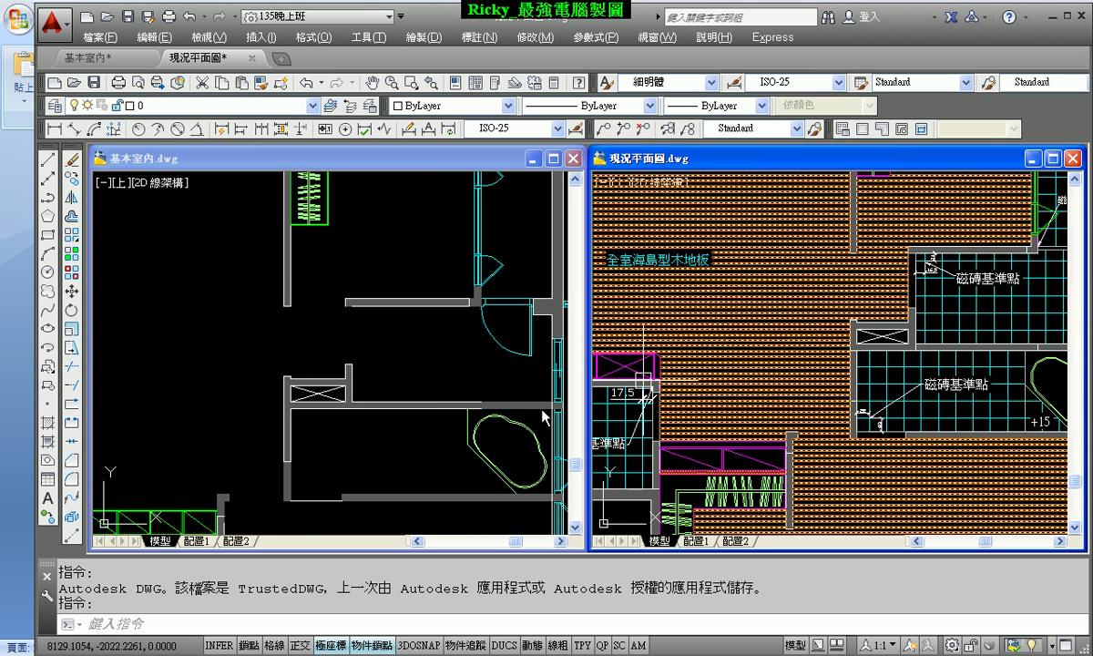
click(353, 345)
middle_drag(353, 344, 392, 328)
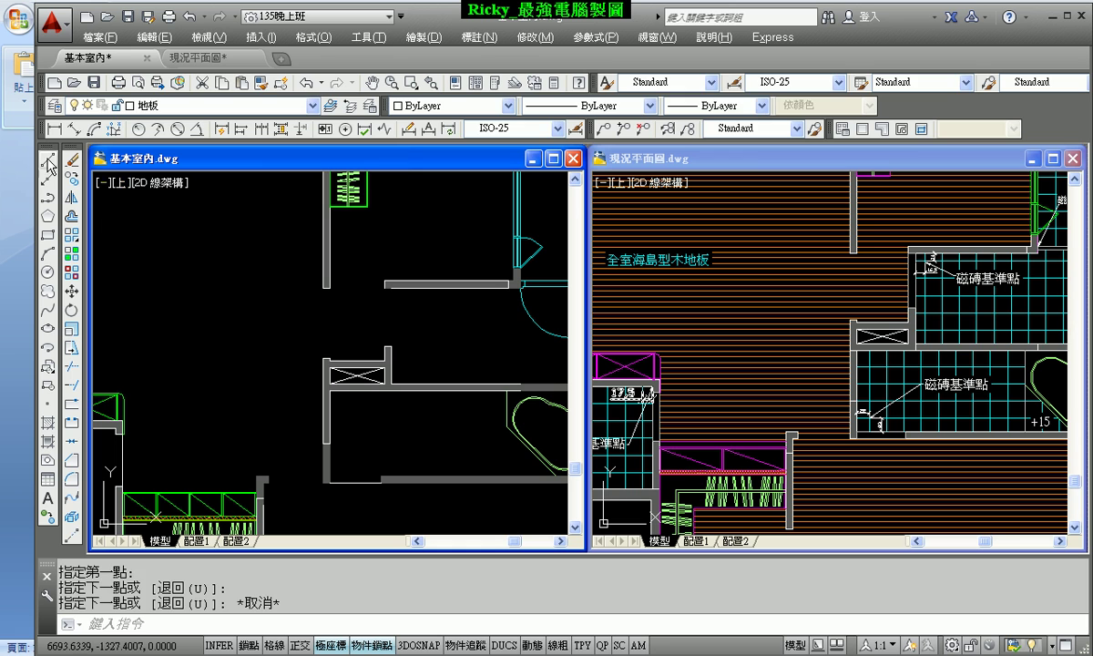
Step: Start two more wall lines but cancel them, then centre the whole floor plan
click(48, 163)
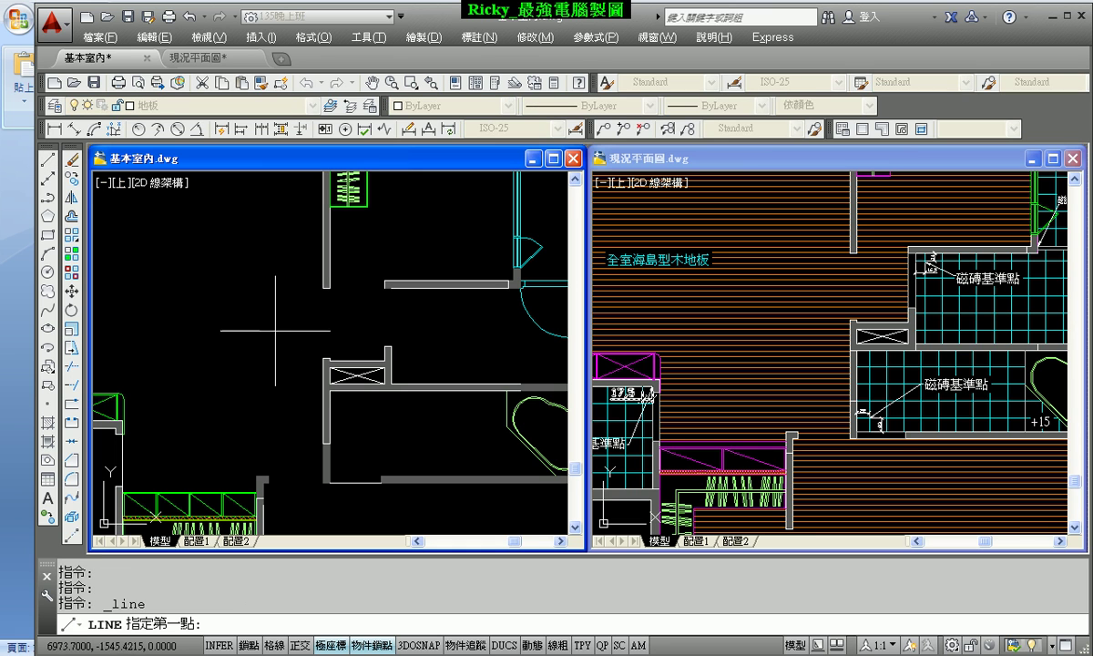
click(323, 287)
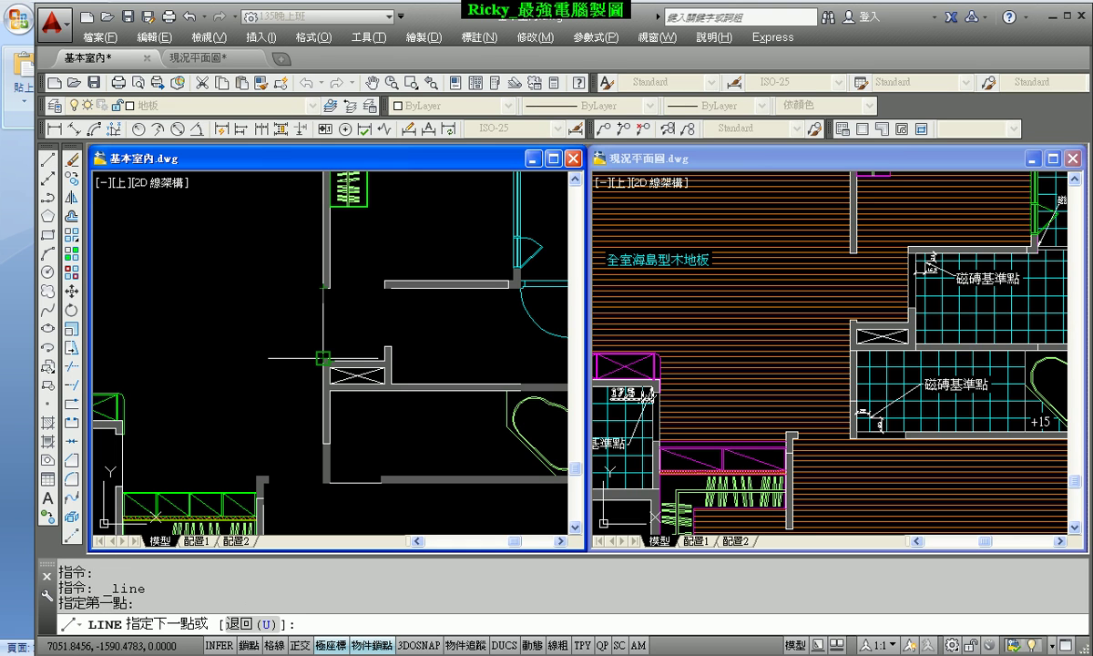
key(Escape)
scroll(378, 296, up, 4)
key(Return)
click(395, 267)
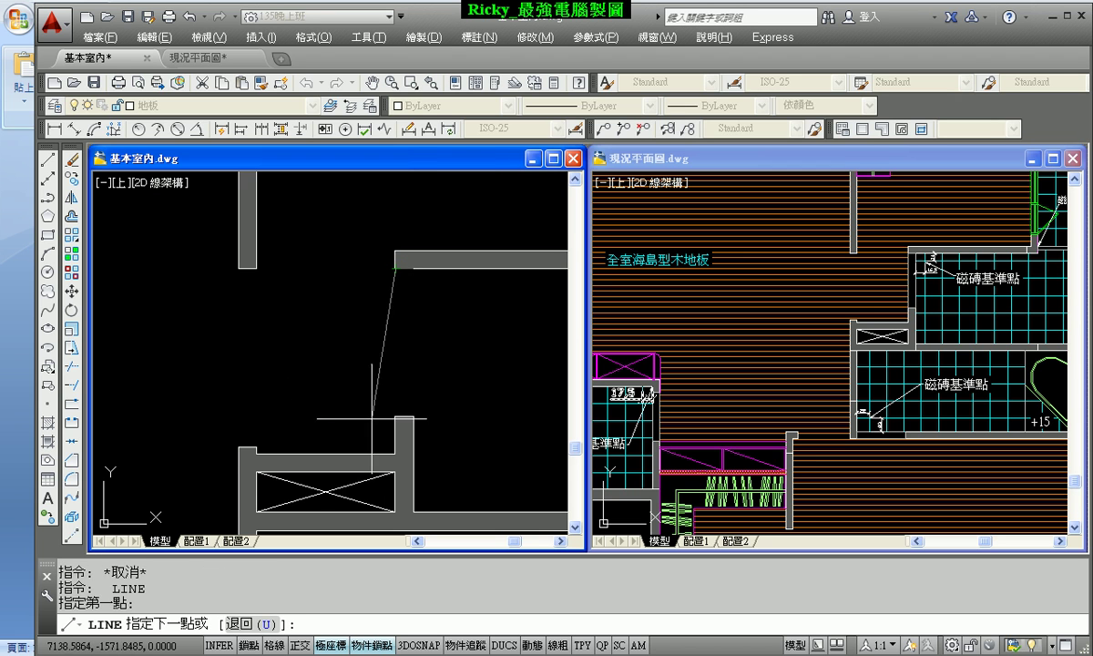
key(Escape)
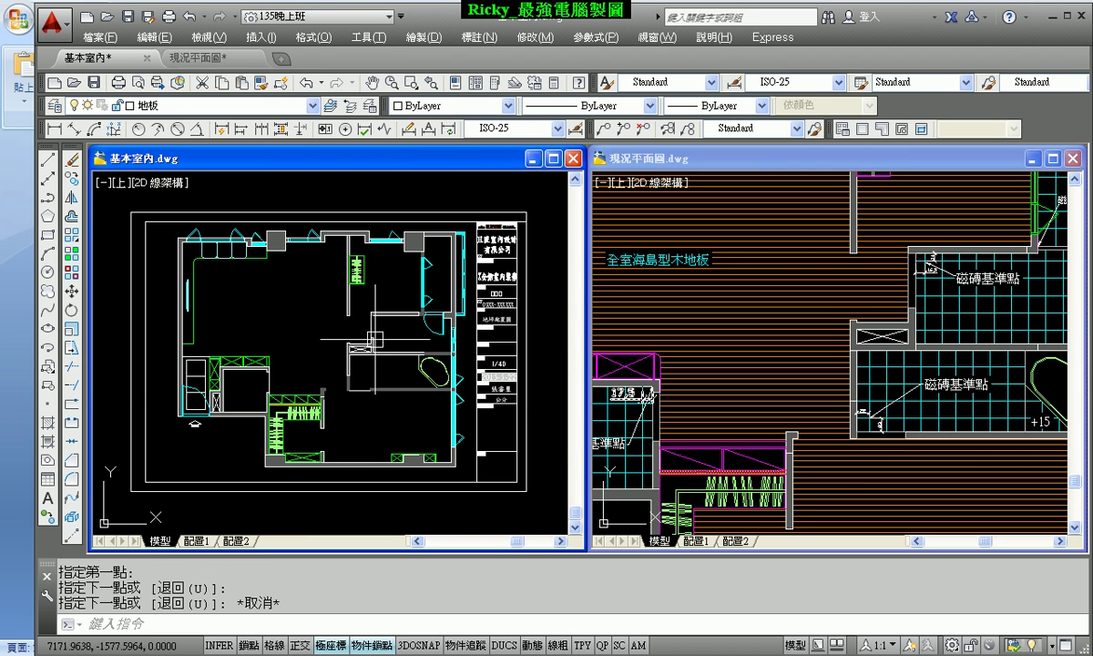
scroll(401, 314, up, 4)
scroll(429, 311, down, 2)
scroll(433, 311, down, 3)
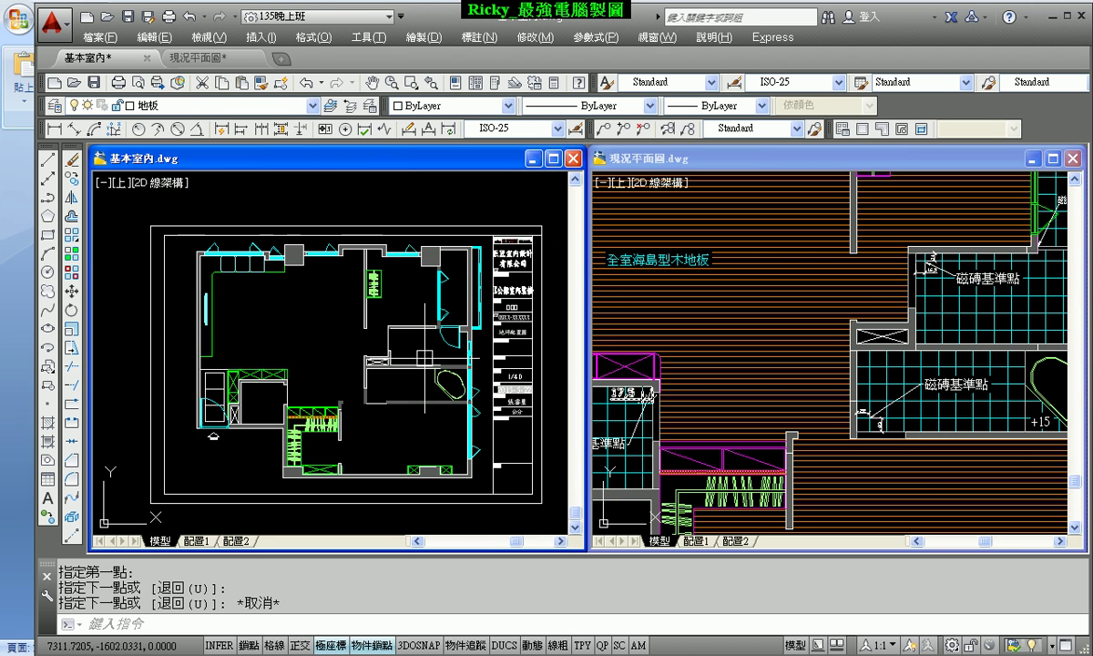
mouse_move(301, 337)
middle_down()
mouse_move(341, 344)
mouse_move(355, 324)
middle_up()
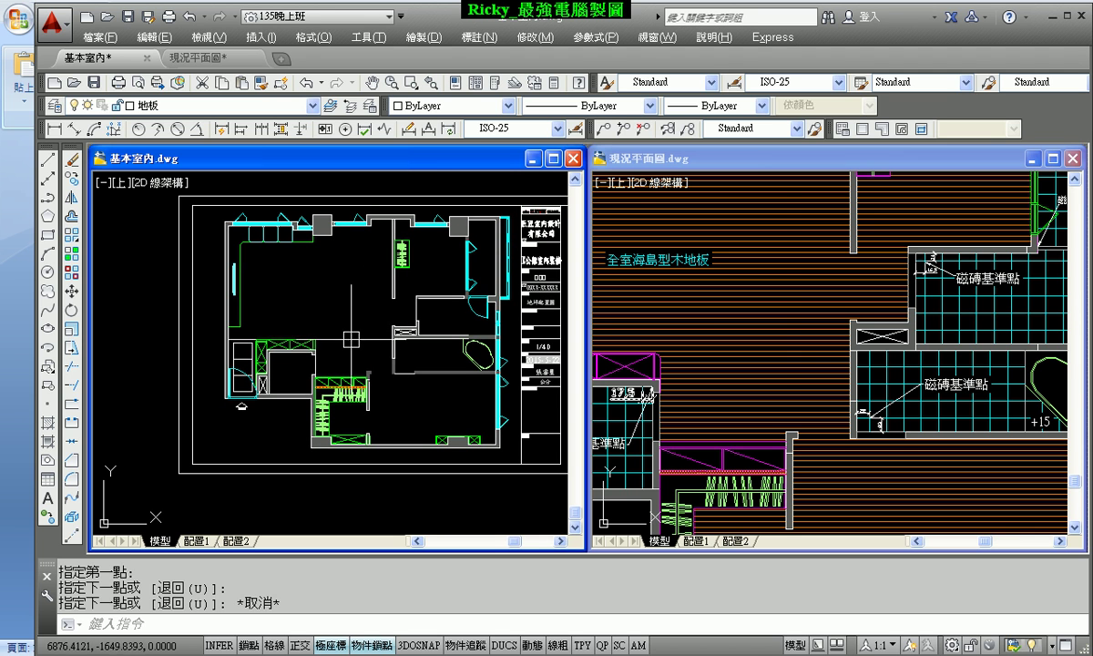
Step: Choose the DOLMIT wood-plank pattern for a new hatch
click(49, 422)
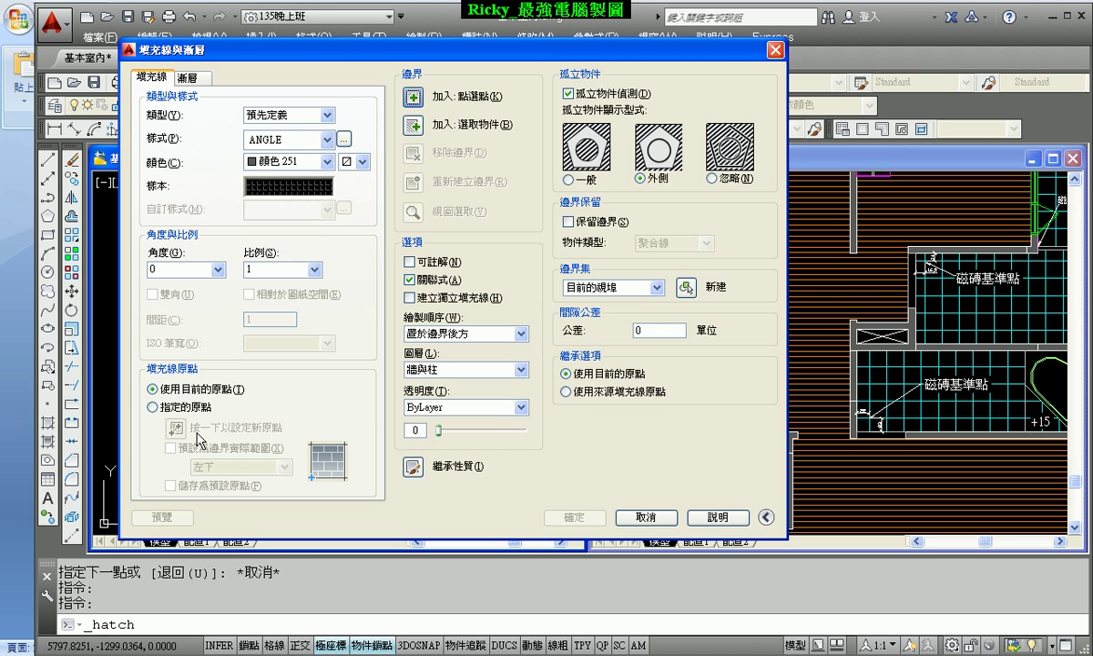
click(343, 139)
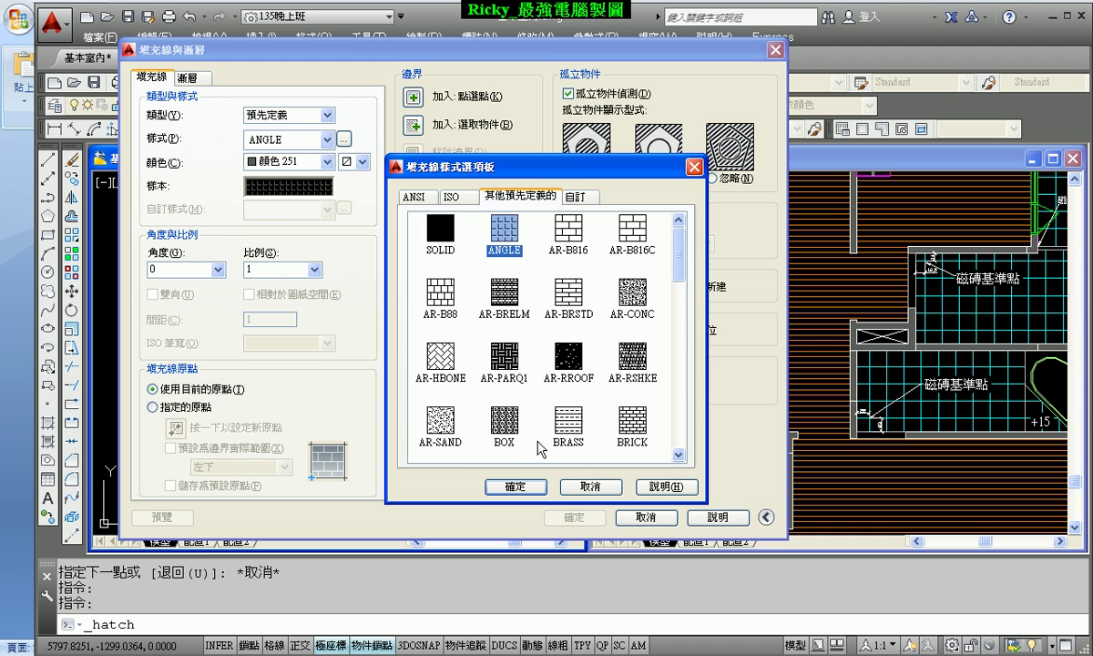
scroll(674, 251, down, 1)
click(498, 298)
click(515, 486)
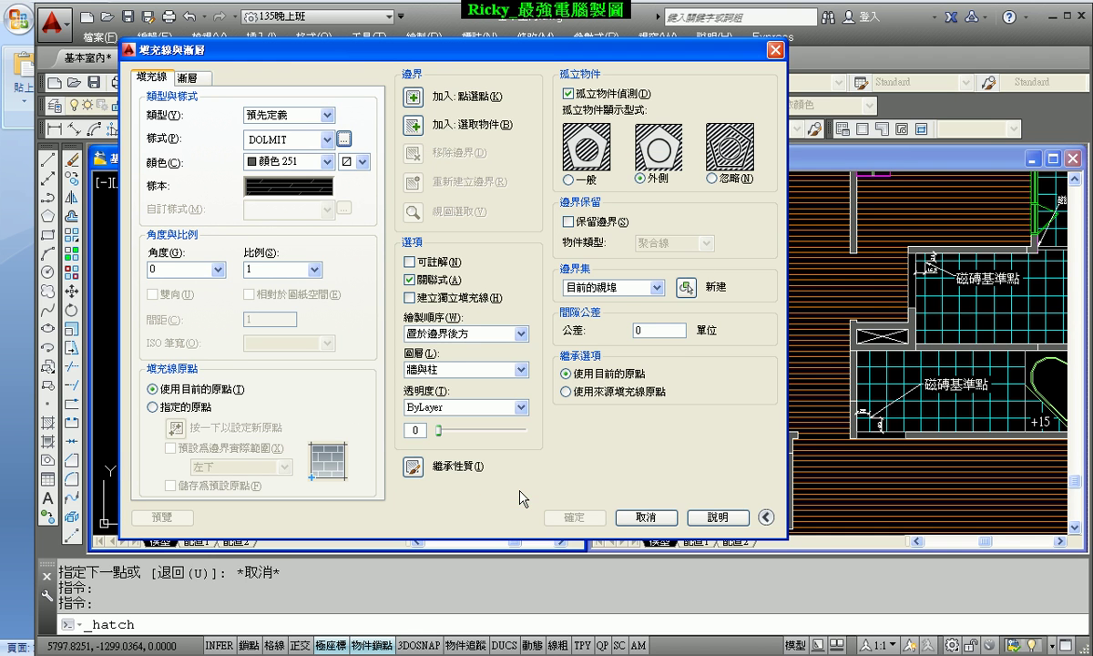
Step: Set the hatch colour to 23 from the full colour picker
click(327, 165)
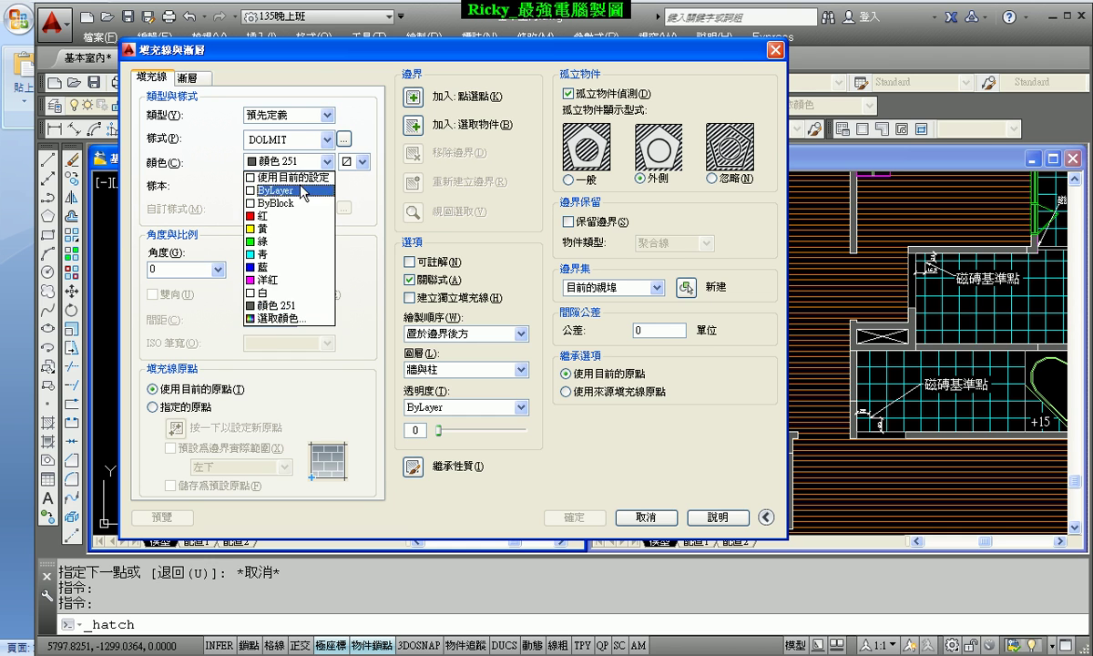
click(270, 318)
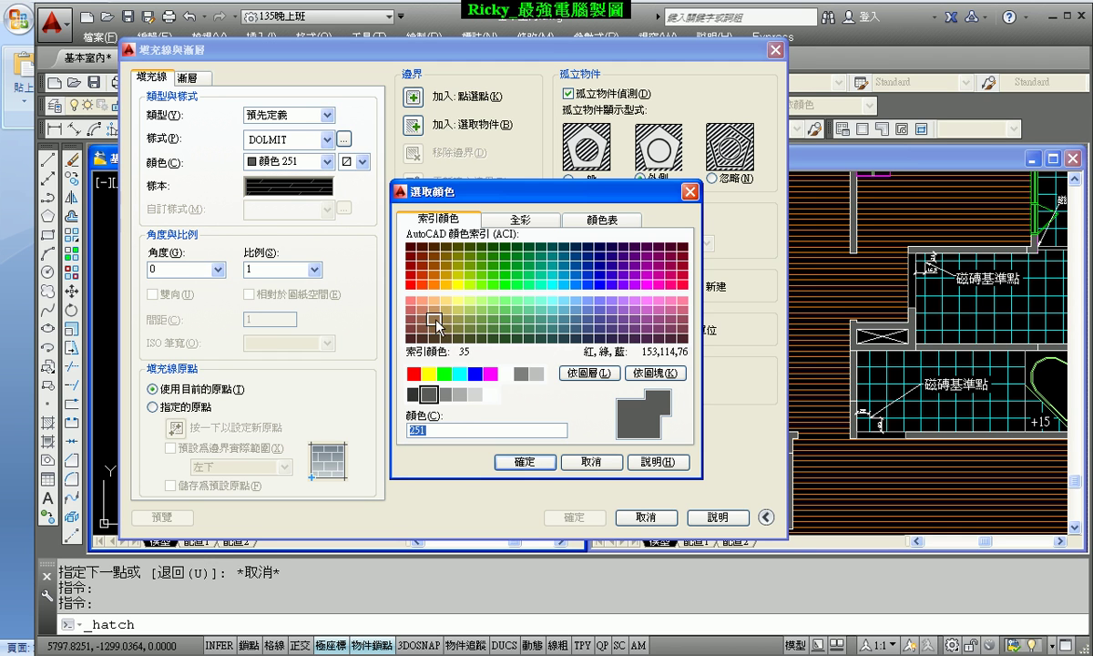
click(421, 310)
click(527, 462)
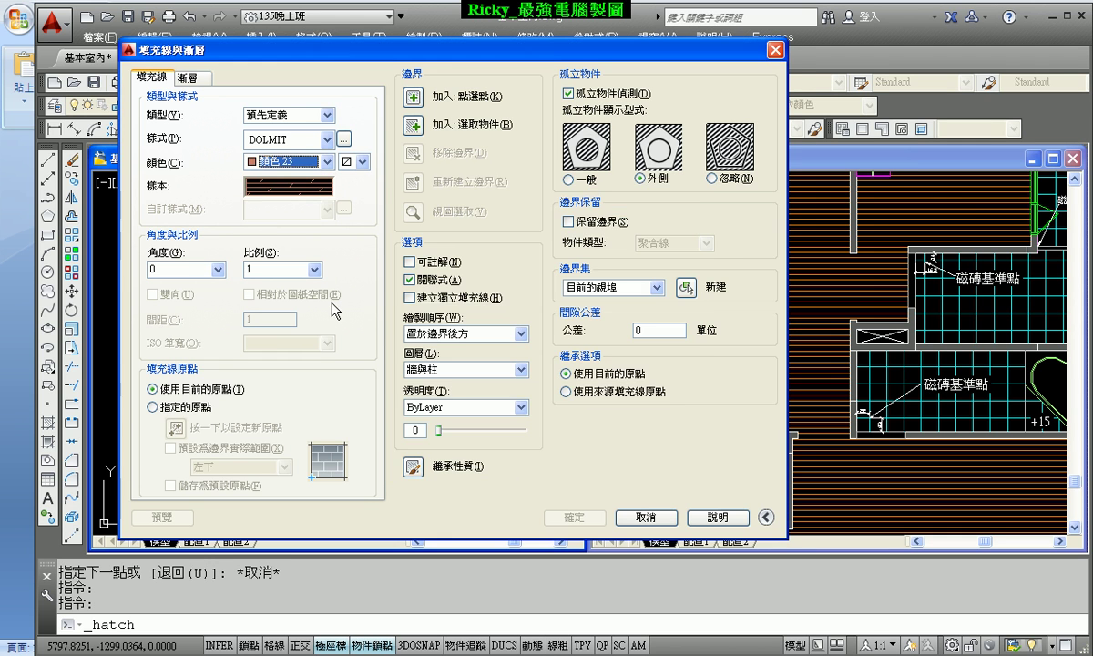
Step: Pick a point inside the floor area as the hatch boundary and preview it
click(413, 98)
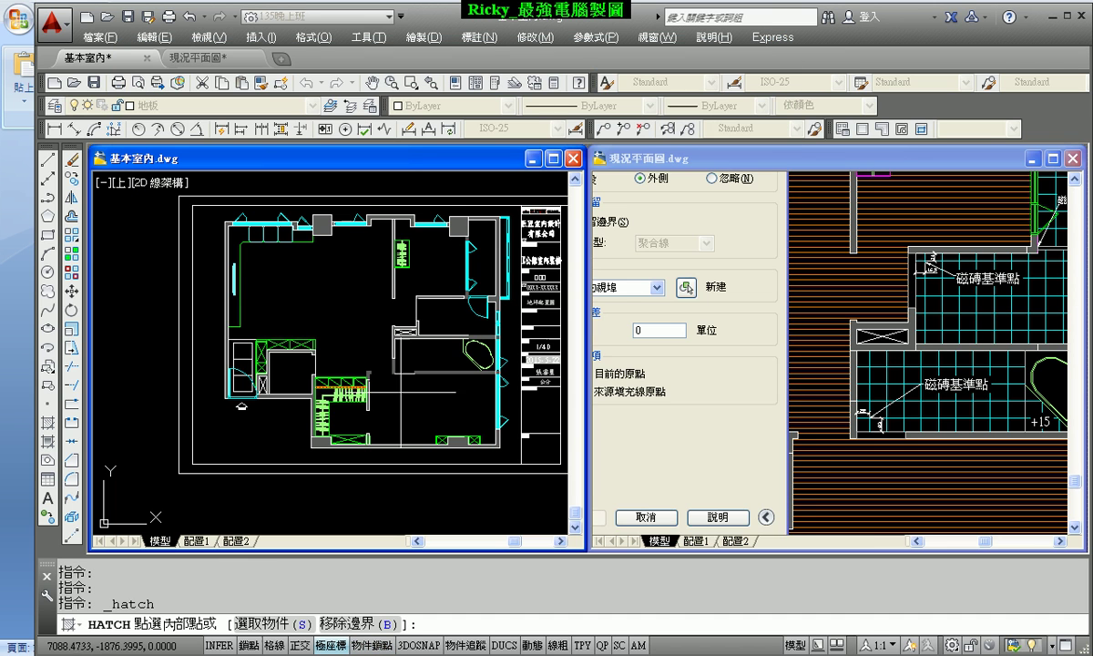
click(328, 299)
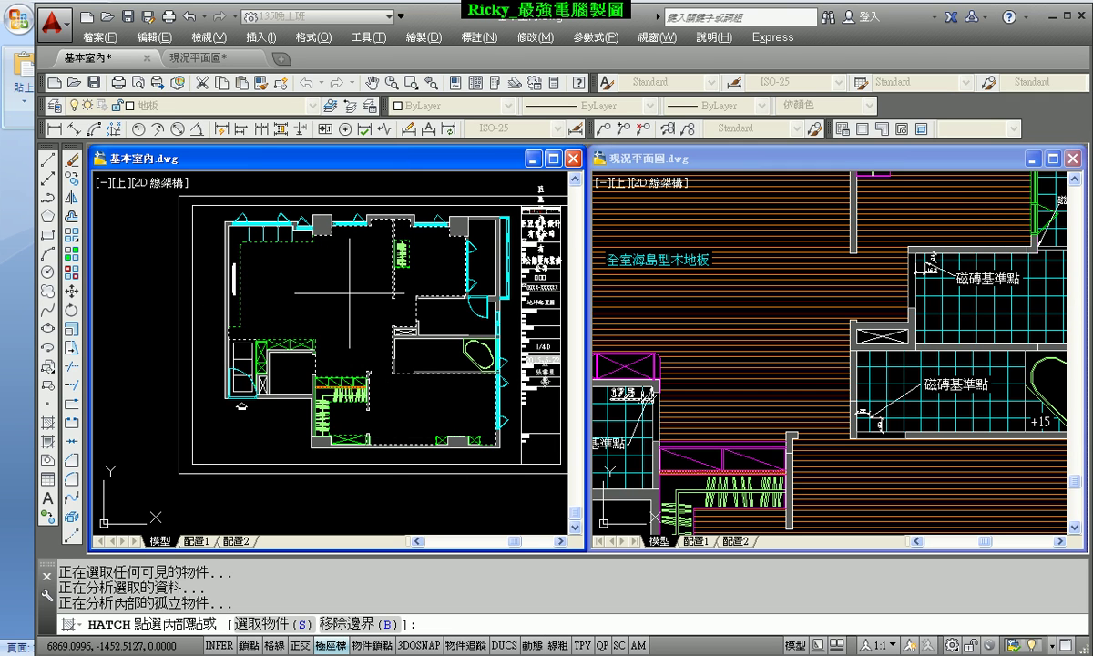
key(Return)
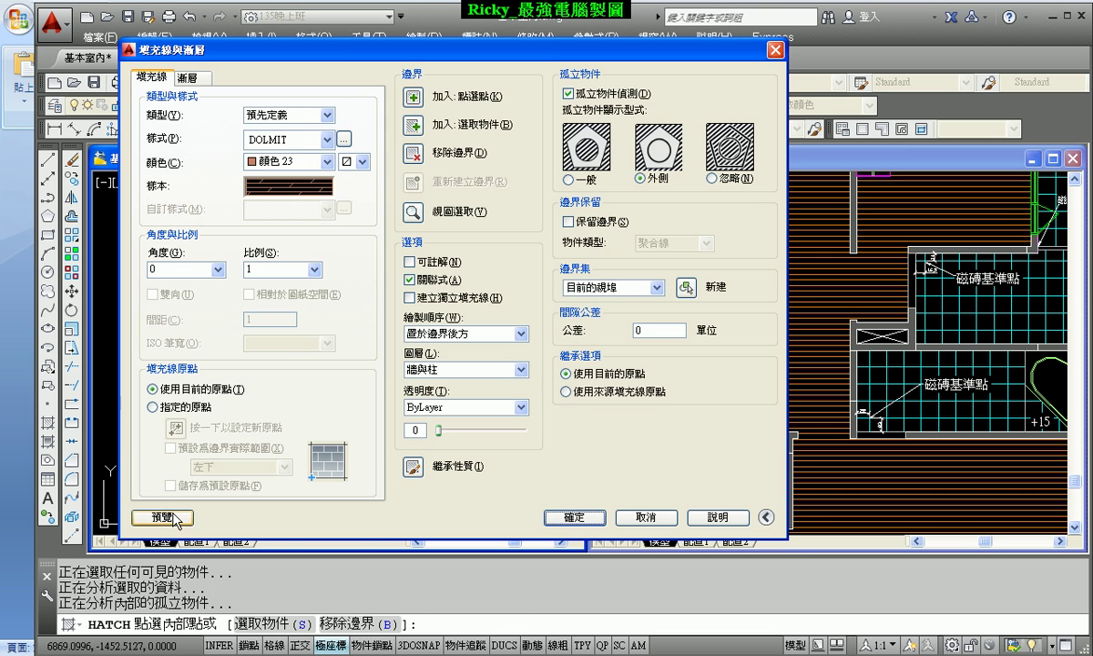
click(164, 519)
scroll(391, 232, up, 3)
scroll(317, 245, down, 1)
middle_drag(428, 348, 390, 313)
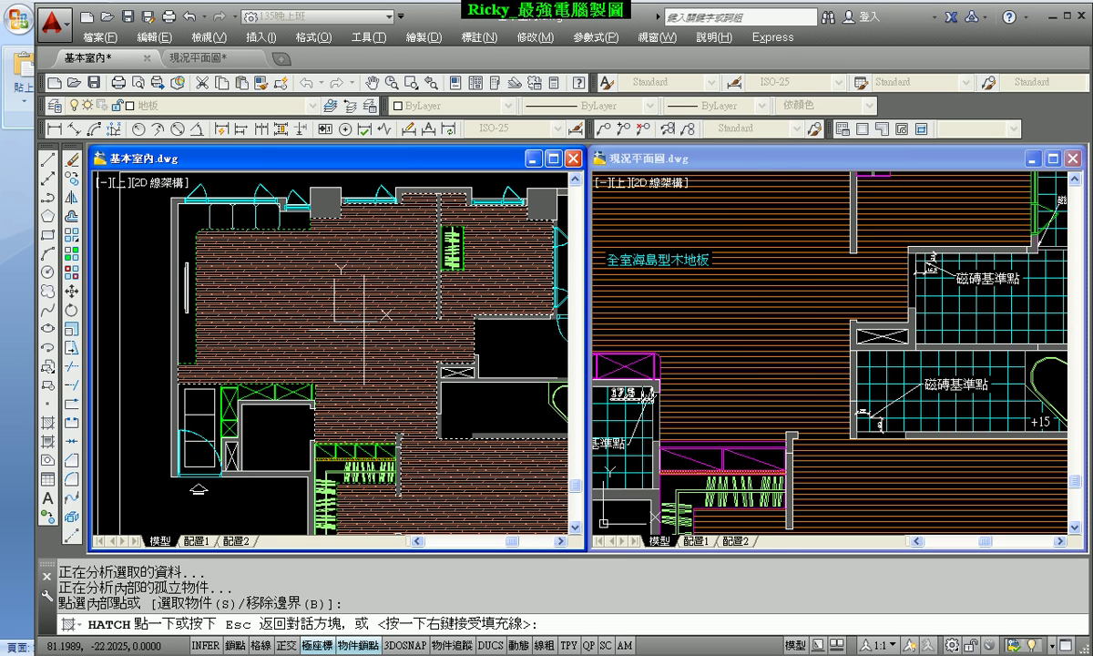
key(Escape)
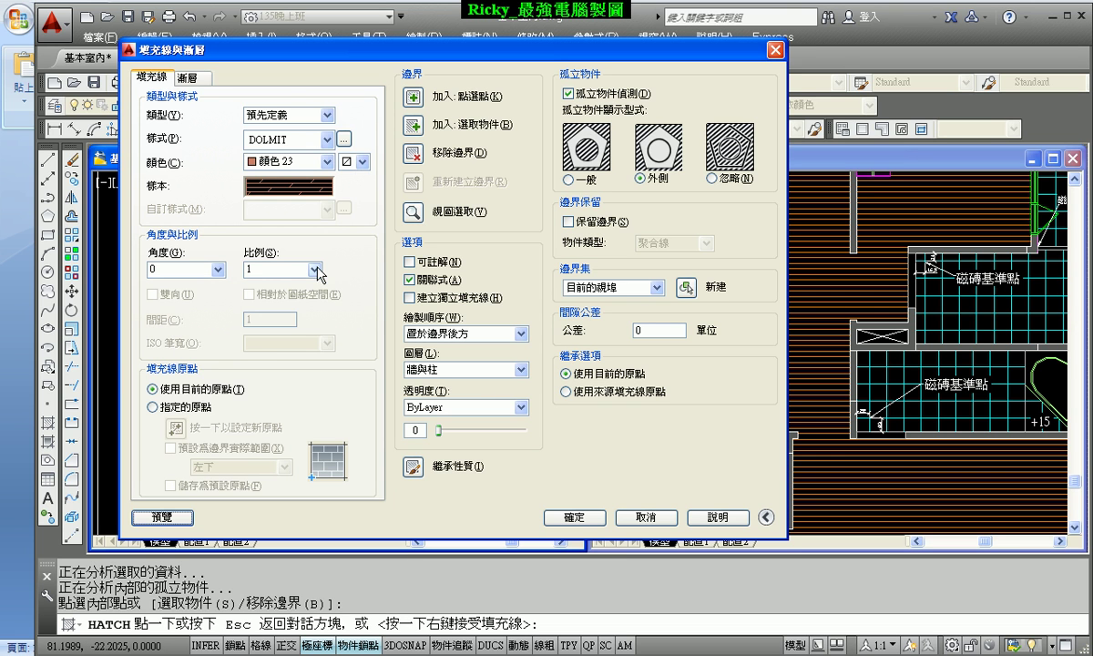
Step: Change the hatch scale to 2, preview again, and apply the floor hatch
click(317, 268)
click(266, 323)
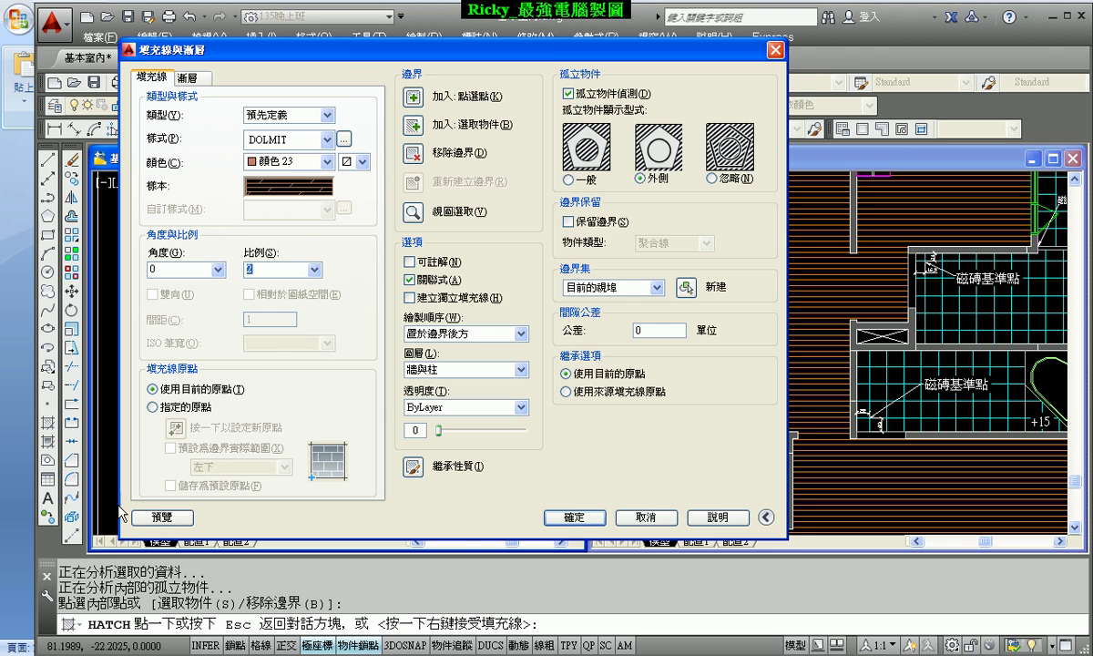
click(159, 518)
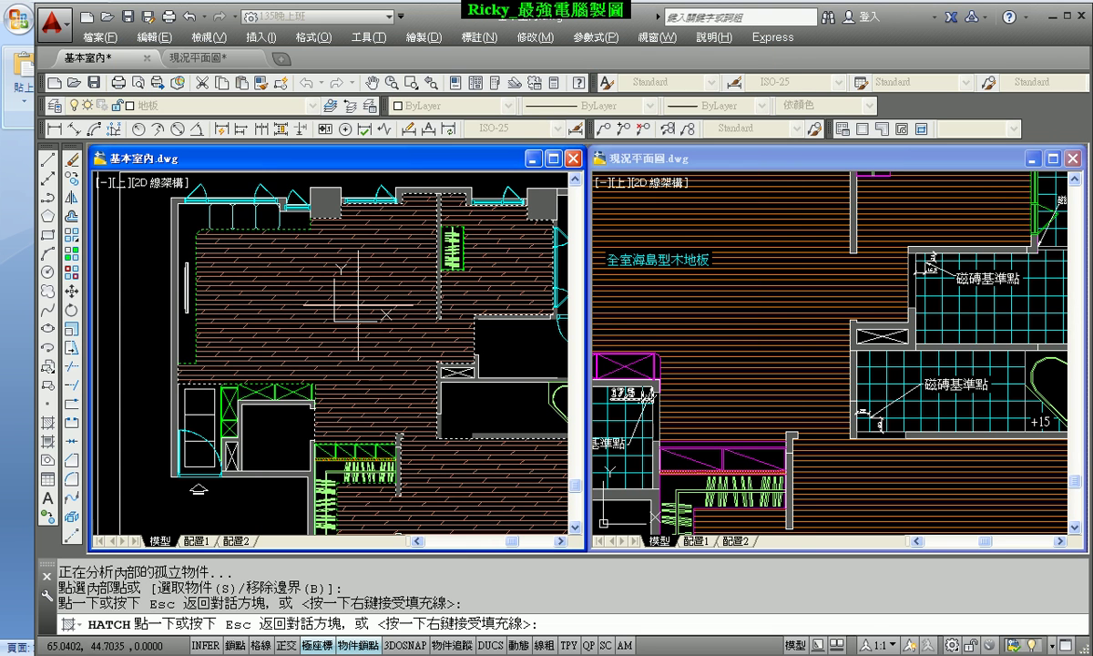
scroll(394, 308, up, 2)
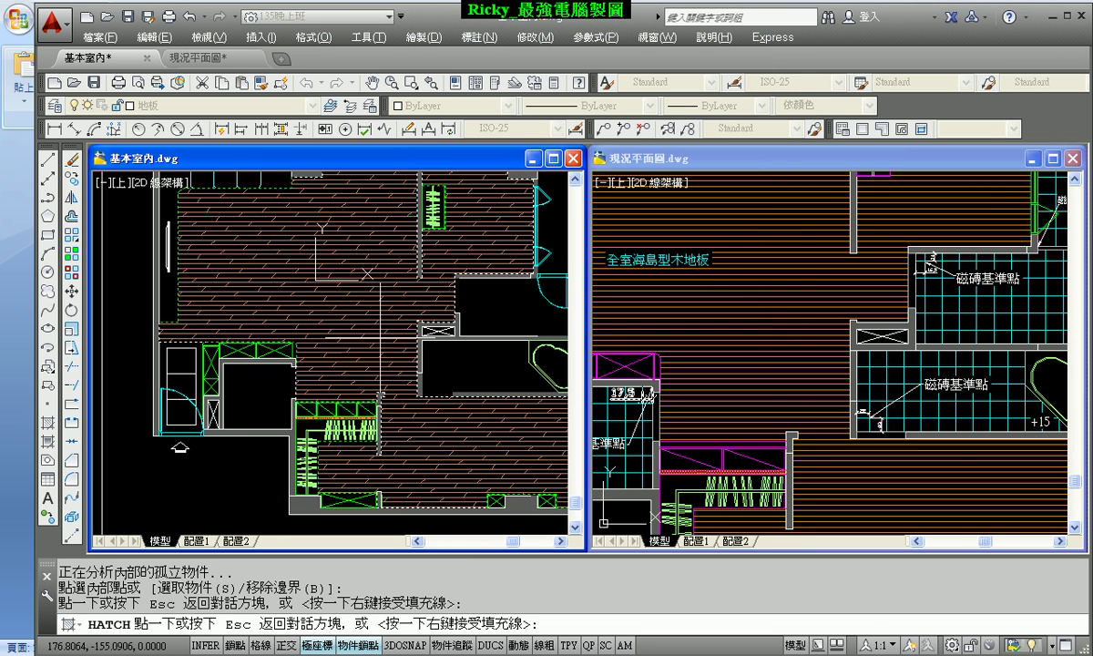
key(Escape)
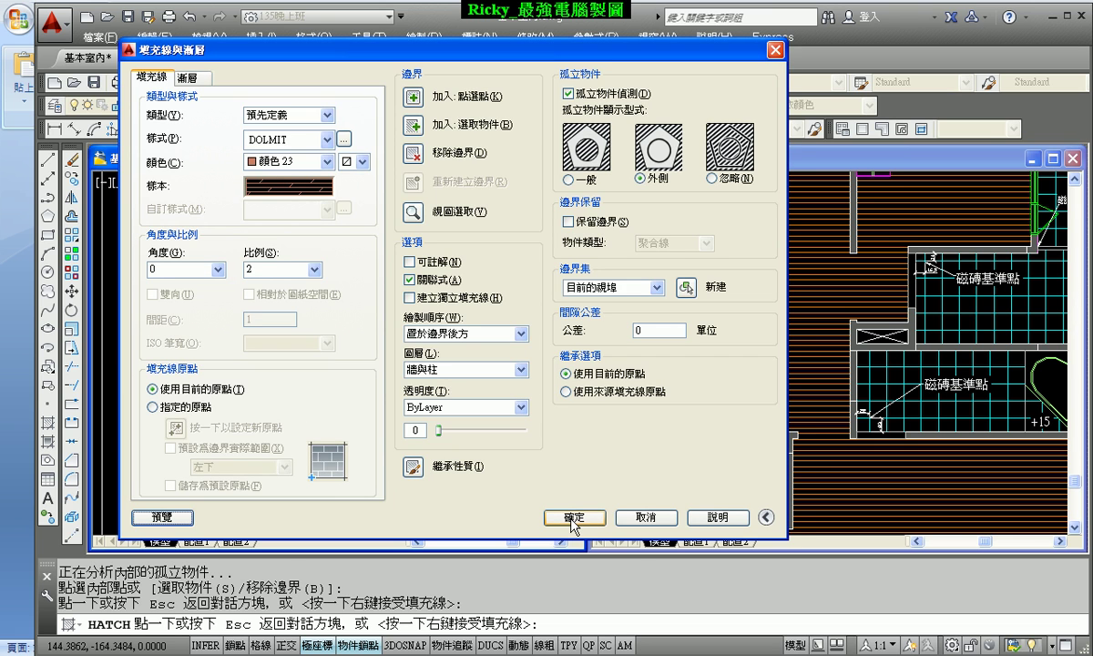
click(574, 517)
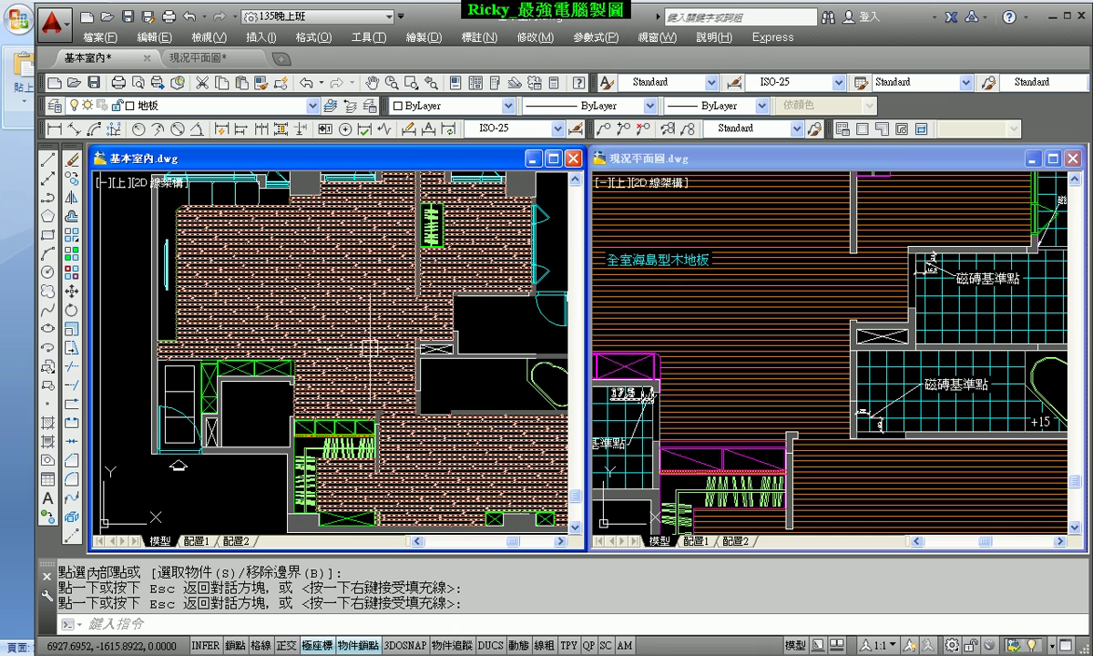
middle_drag(310, 301, 337, 310)
right_click(336, 310)
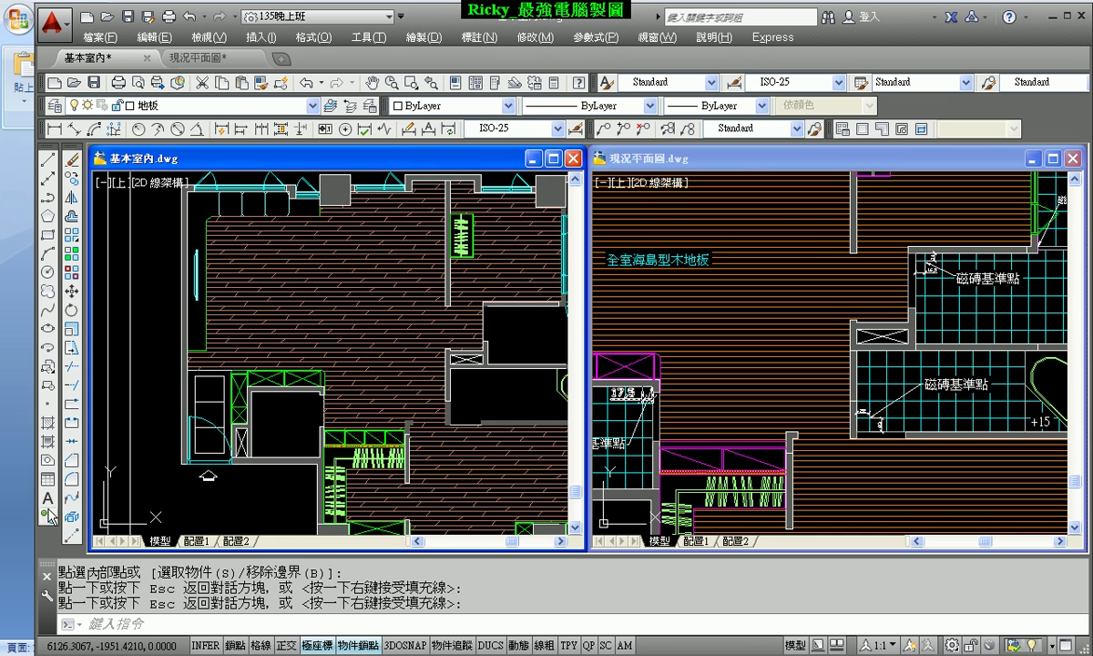
Step: Draw a multiline text box over the hatched floor area
click(48, 504)
scroll(300, 273, up, 2)
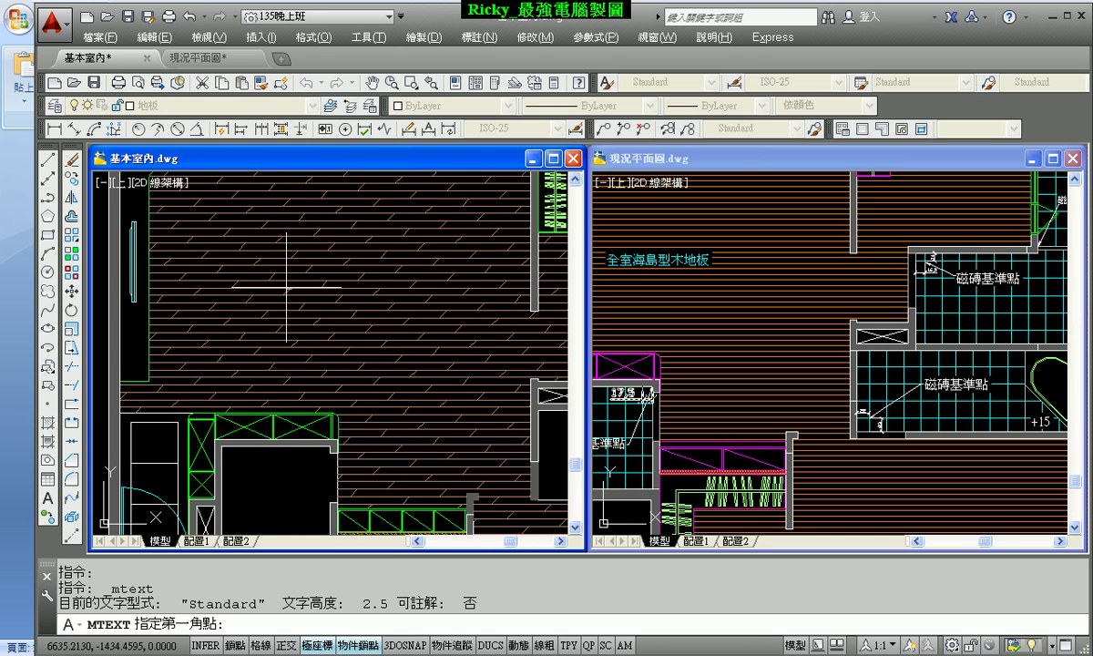
click(287, 280)
click(324, 305)
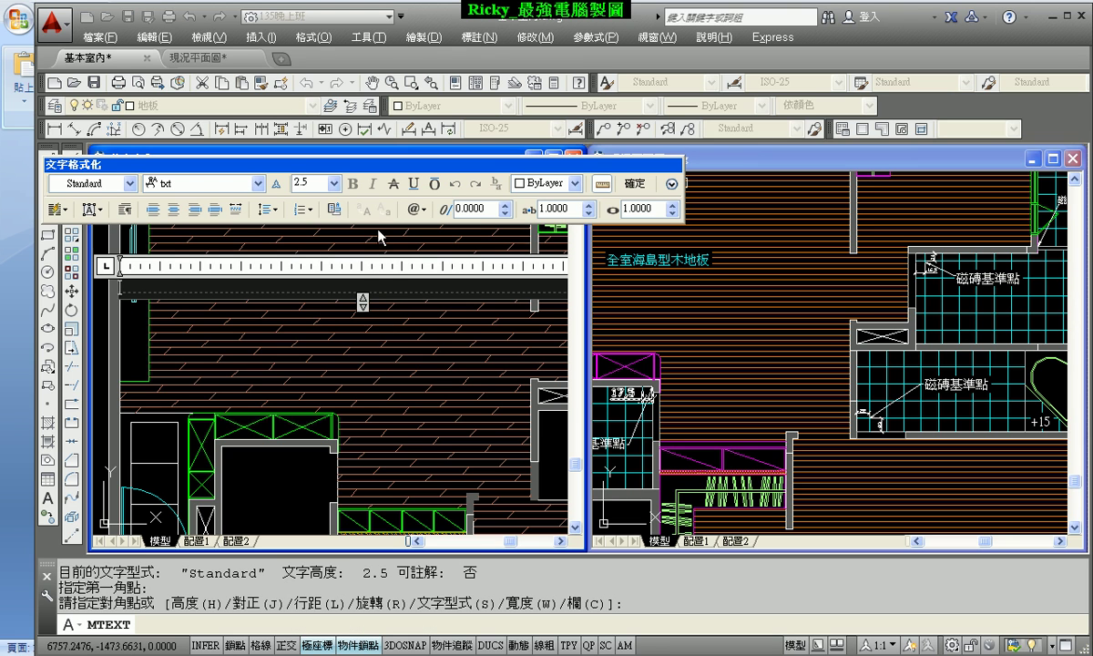
Step: Set the text style to 細明體 and the text height to 10
click(334, 184)
click(334, 183)
click(258, 183)
click(258, 183)
click(130, 183)
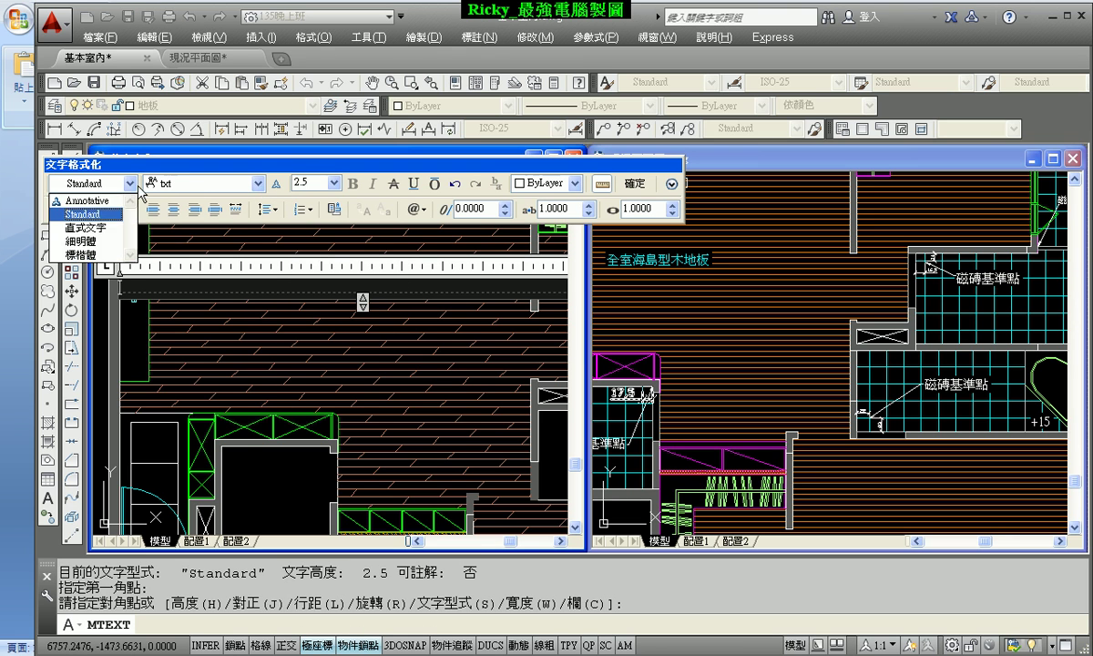
click(94, 242)
click(340, 196)
text(10)
key(Return)
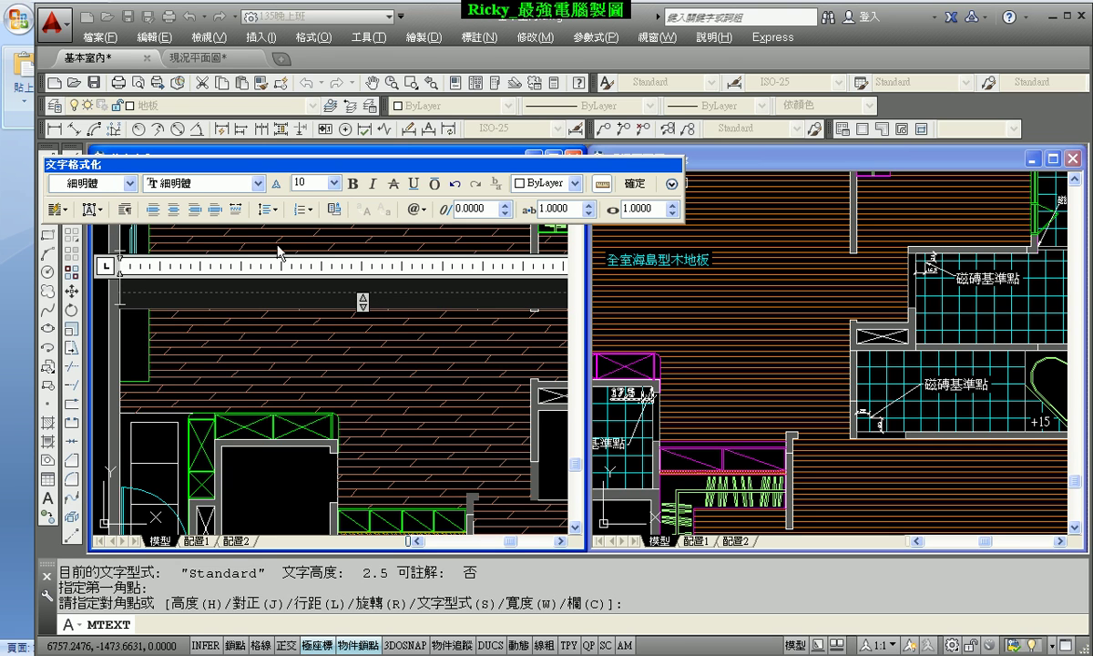
Step: Type the label 全室海島型木地板 and close the text editor
text(全)
text(詮釋)
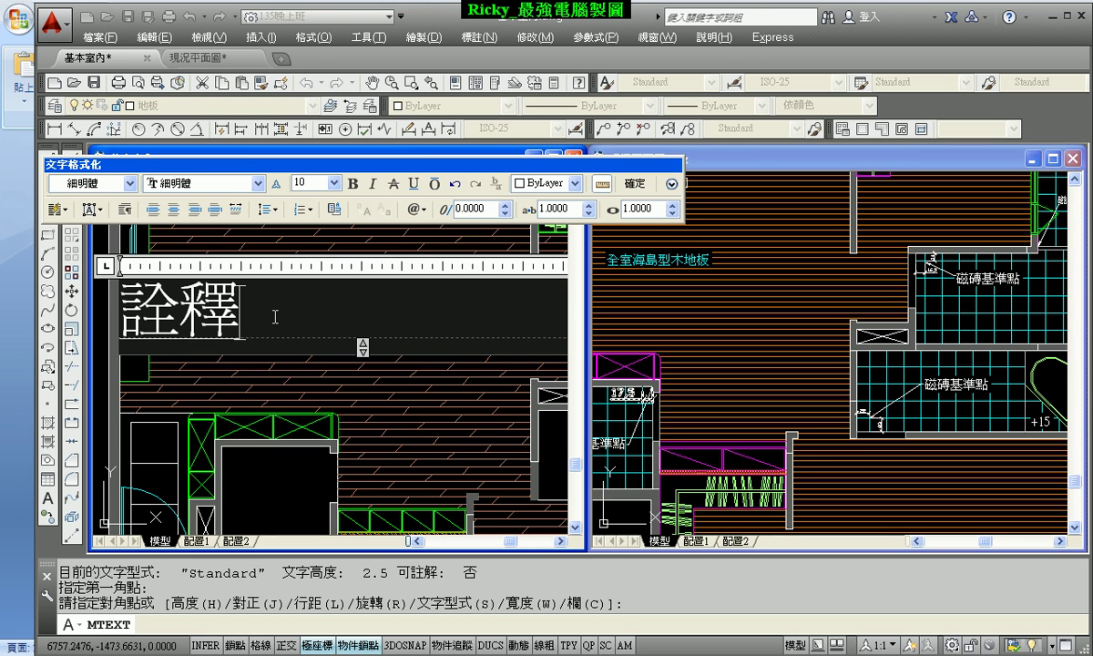
text(全)
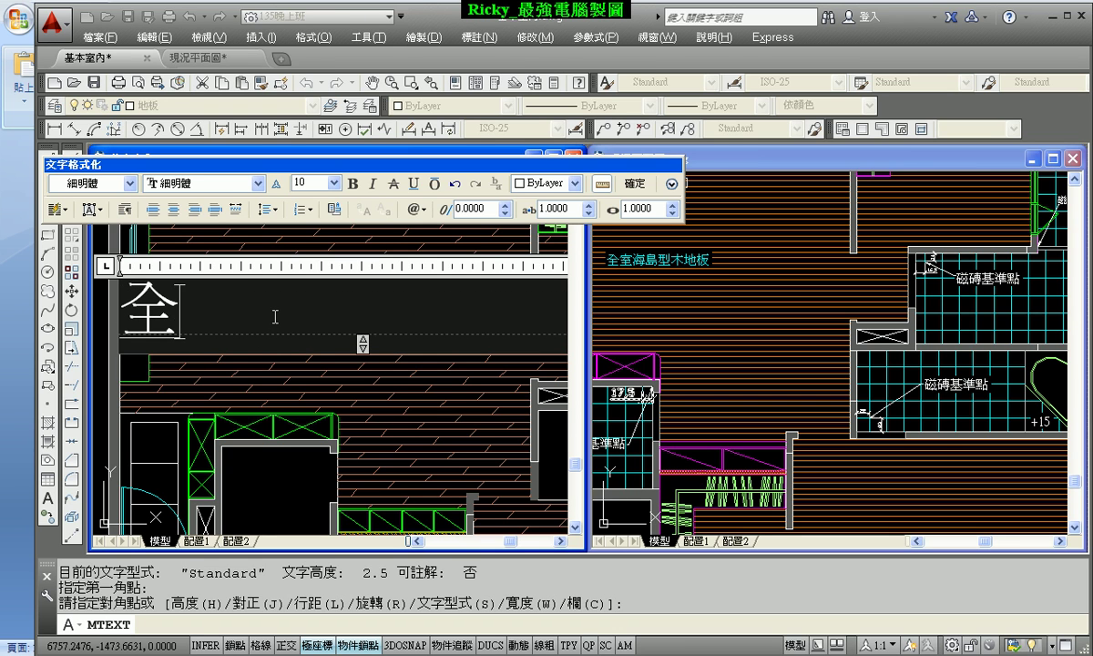
text(是)
key(Down)
key(Down)
key(Down)
key(Down)
key(Down)
key(Down)
key(Return)
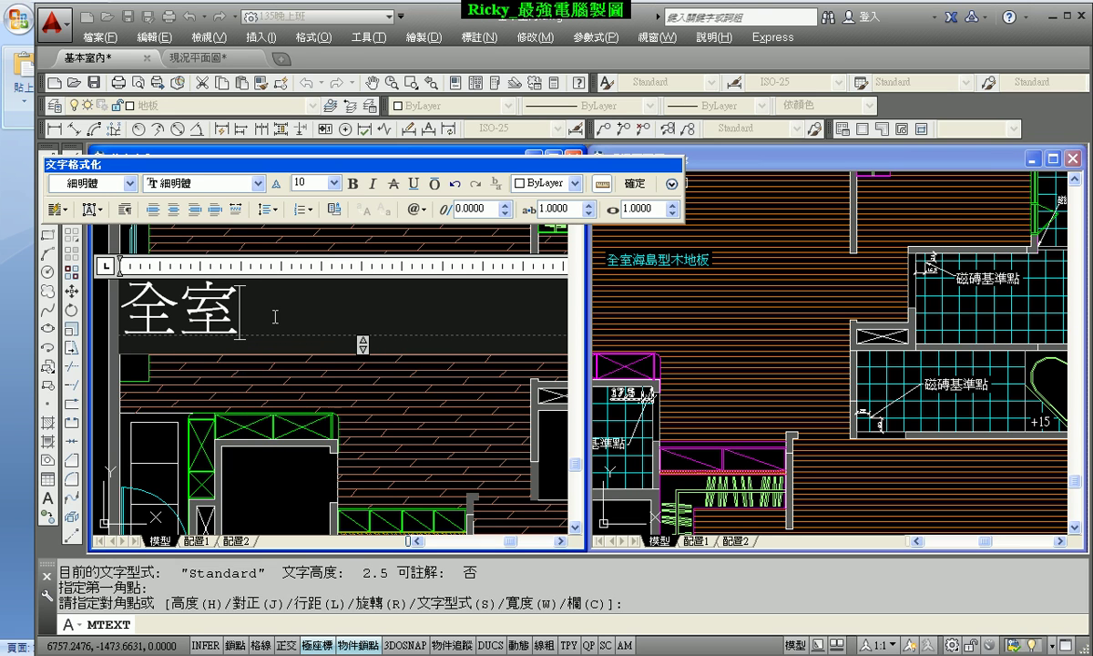
text(海島)
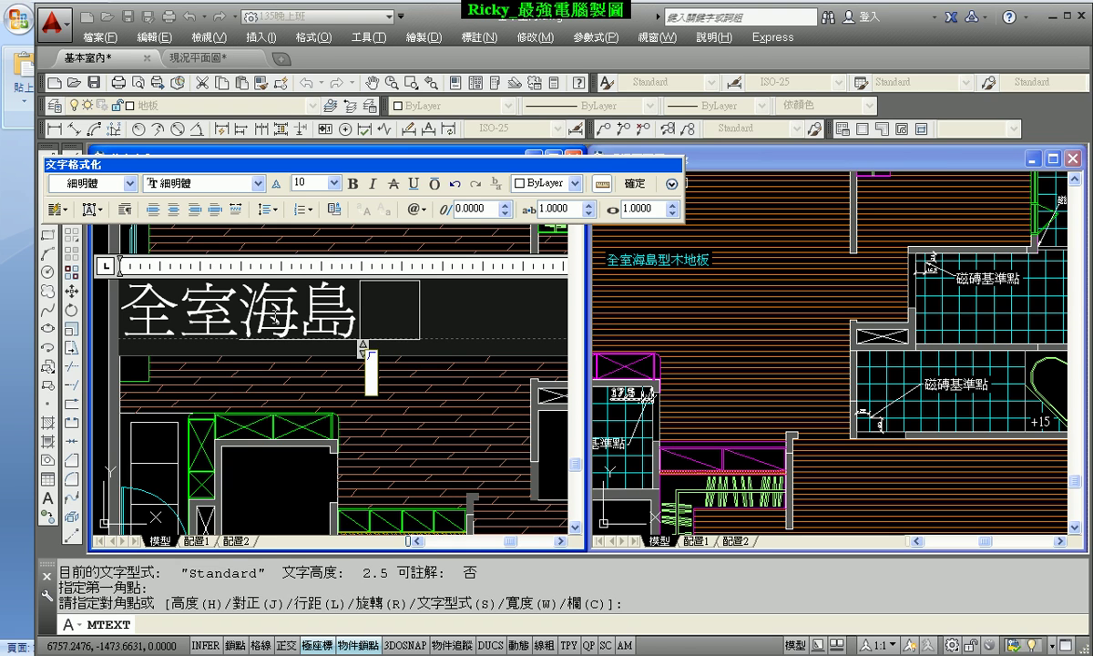
text(型)
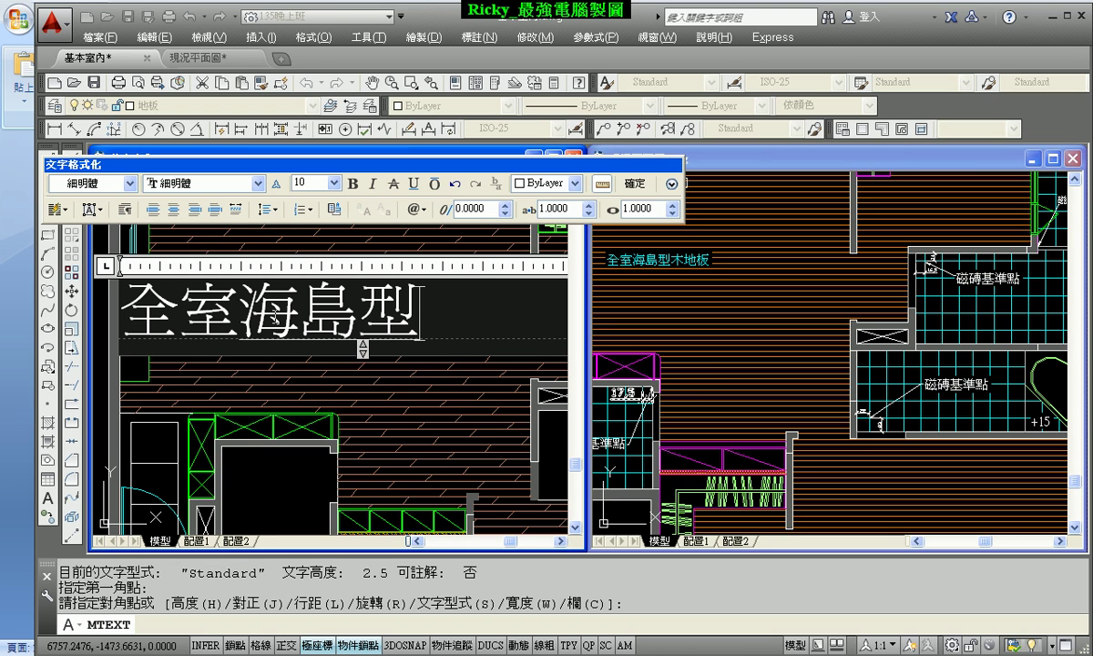
text(木地板)
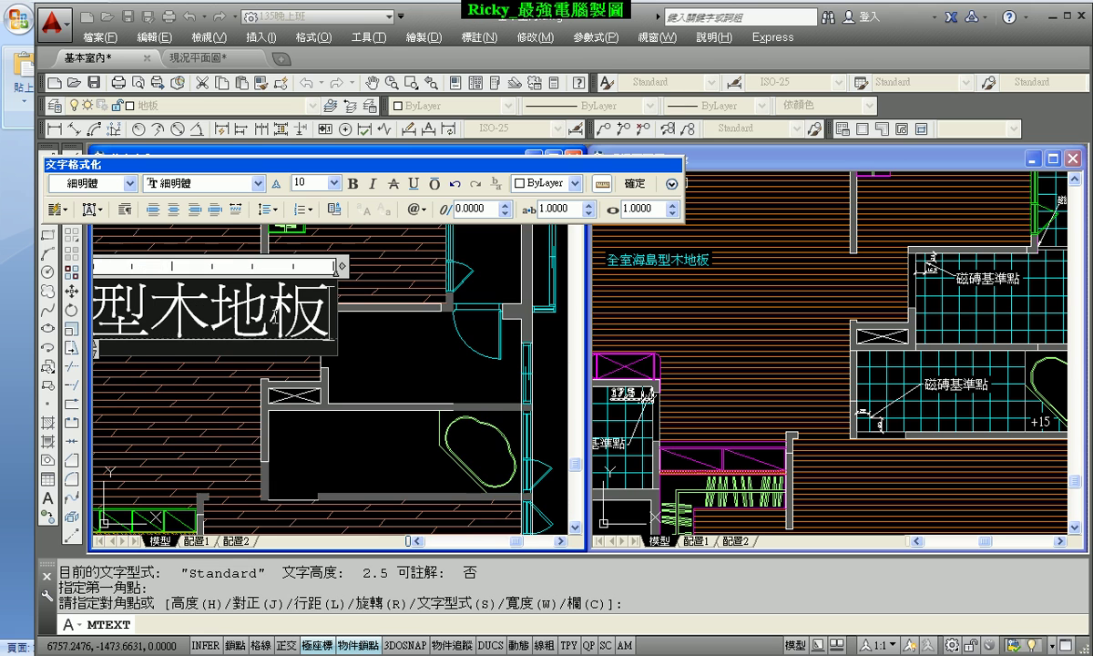
click(634, 186)
Step: Re-edit the label to height 20 and widen its box to fit on one line
scroll(276, 334, up, 4)
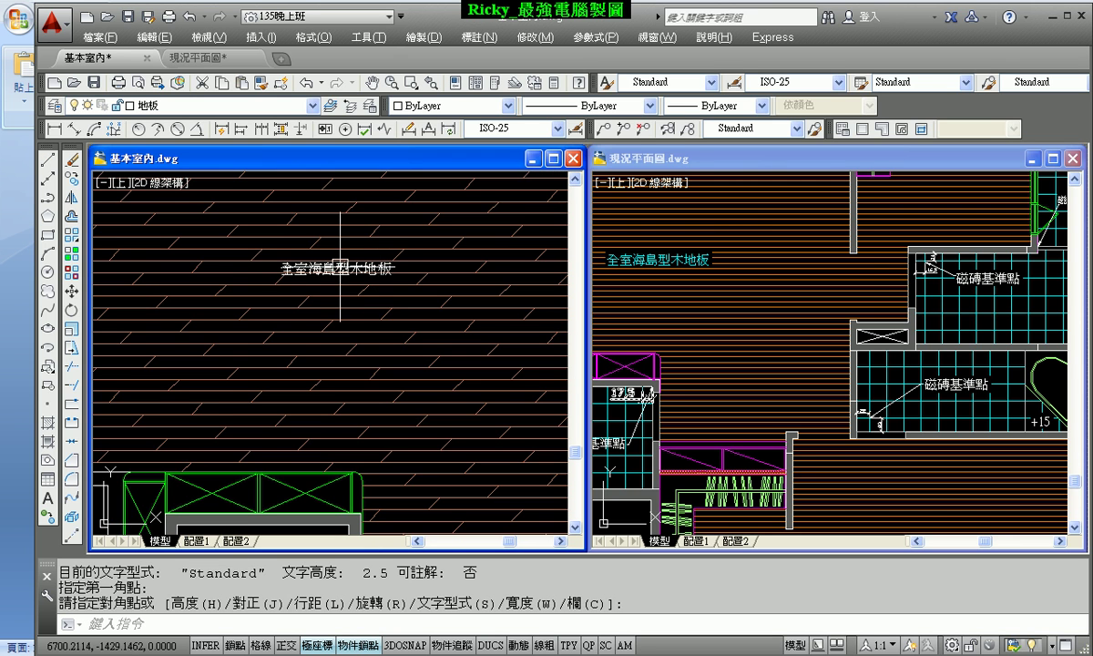
double_click(328, 333)
drag(392, 273, 273, 276)
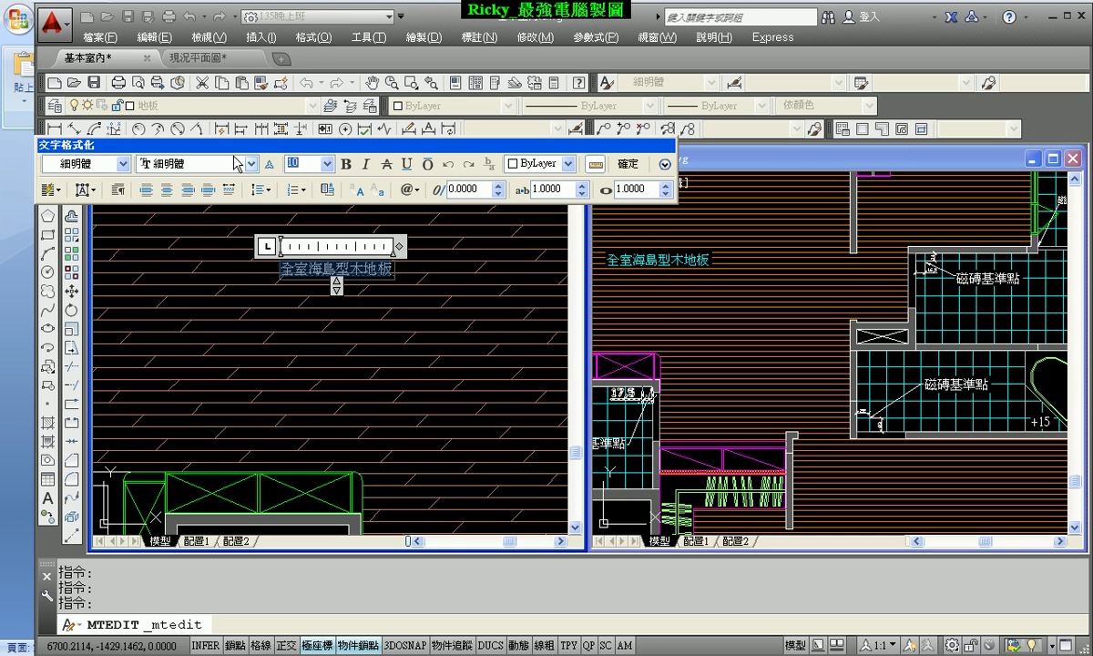
text(0)
key(Return)
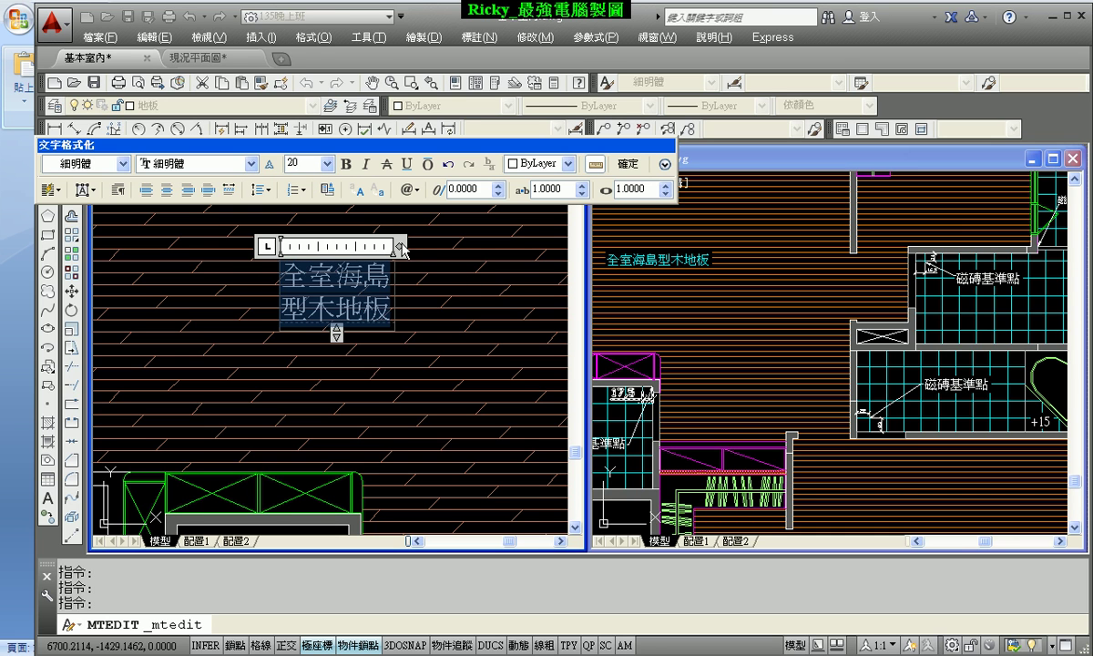
drag(398, 247, 536, 247)
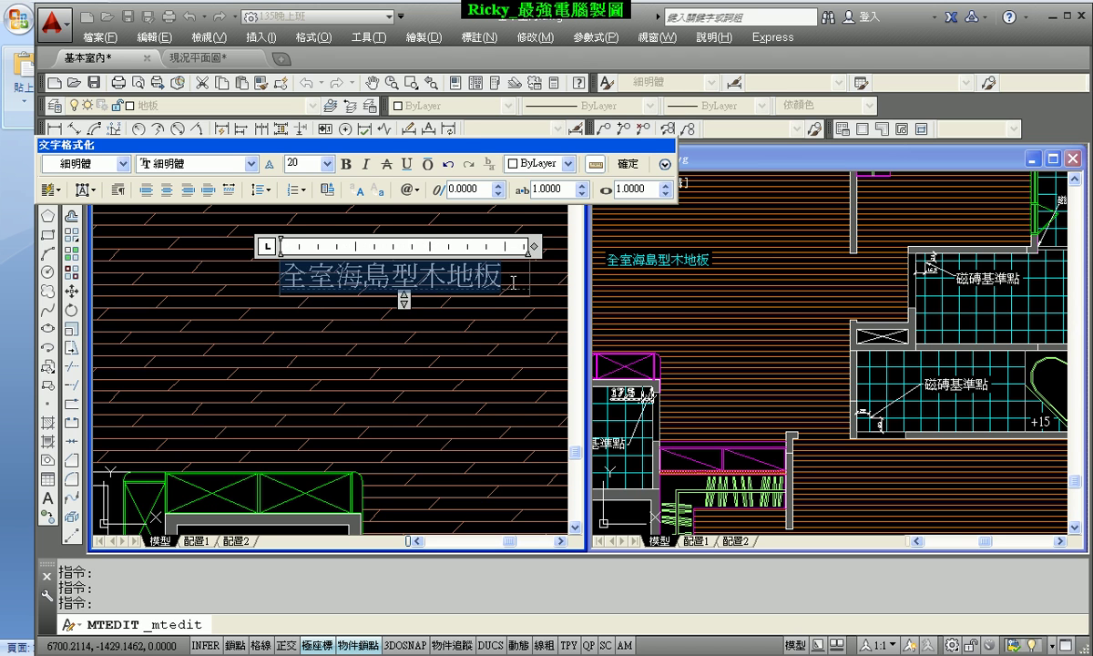
scroll(428, 361, down, 5)
scroll(437, 337, up, 3)
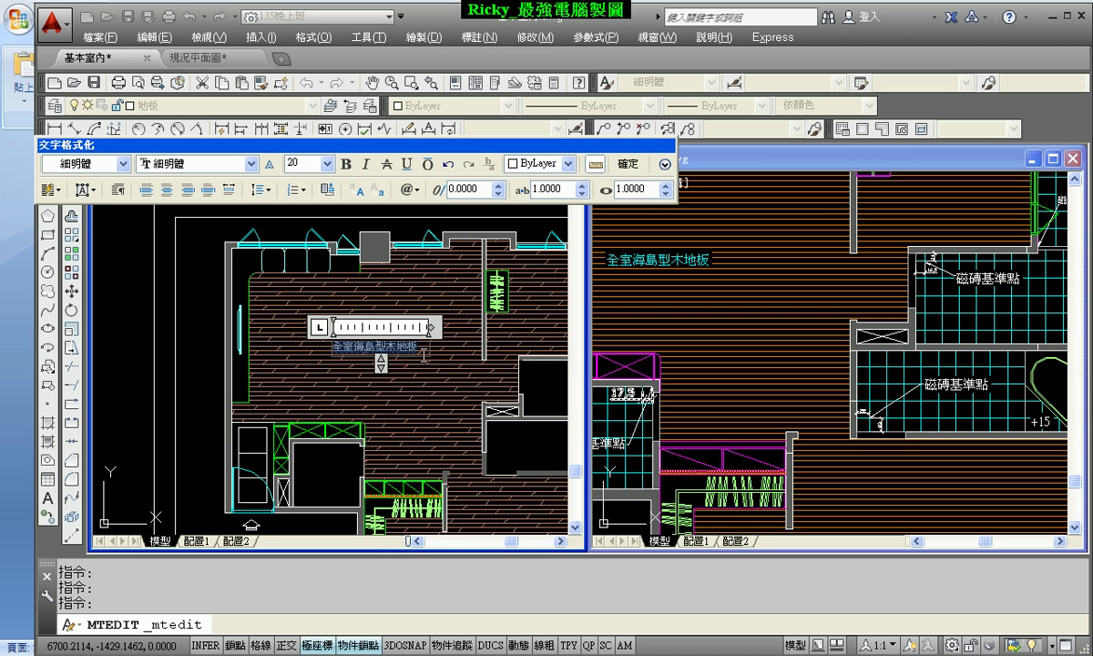
scroll(444, 330, up, 1)
click(612, 167)
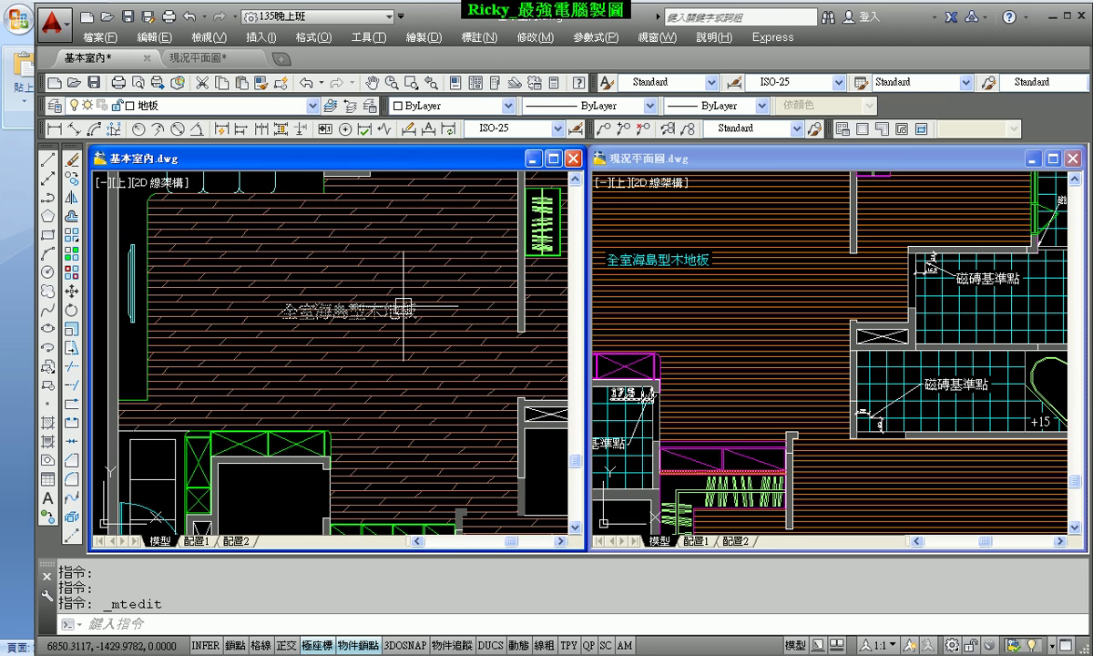
Step: Add the 全室海島型木地板 label as a hatch boundary object, then view the whole plan
click(396, 213)
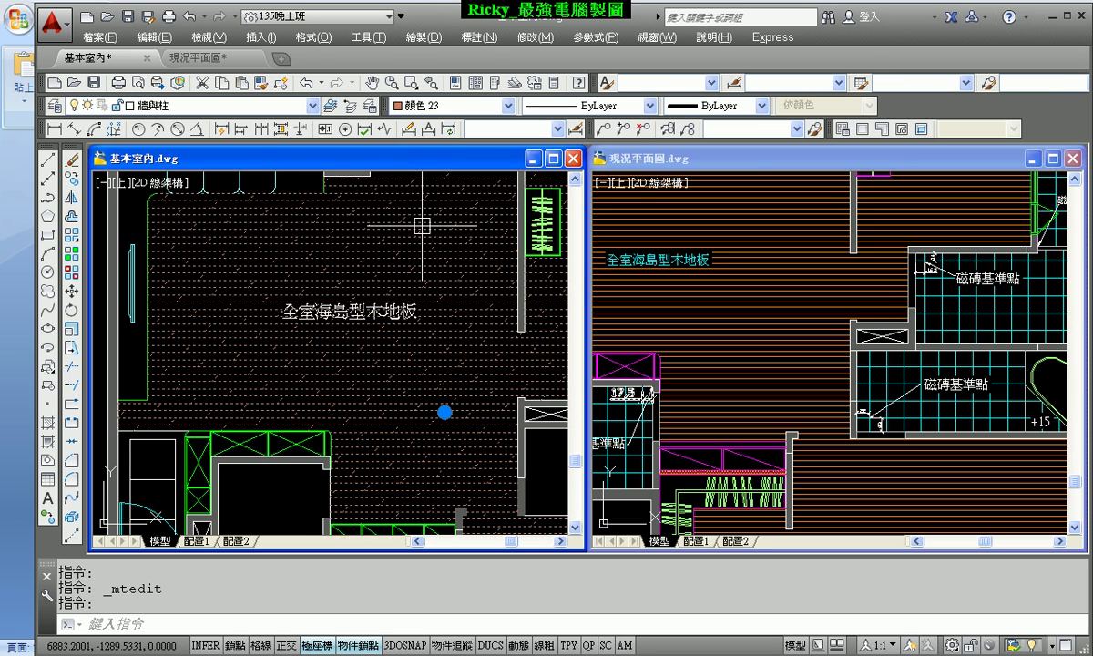
right_click(423, 198)
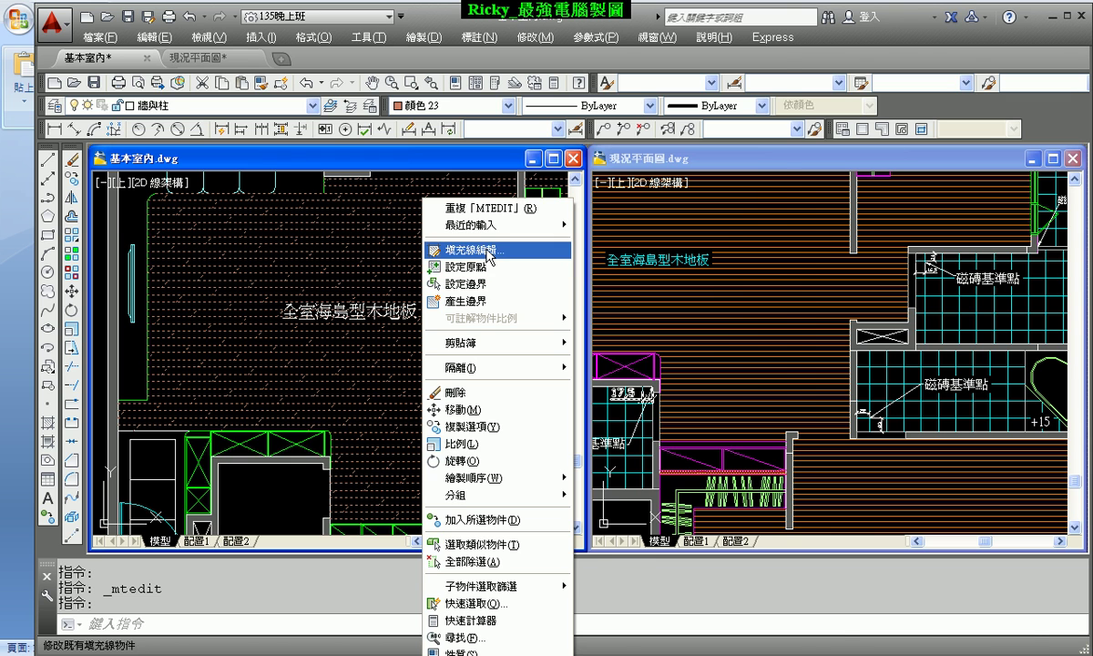
click(489, 256)
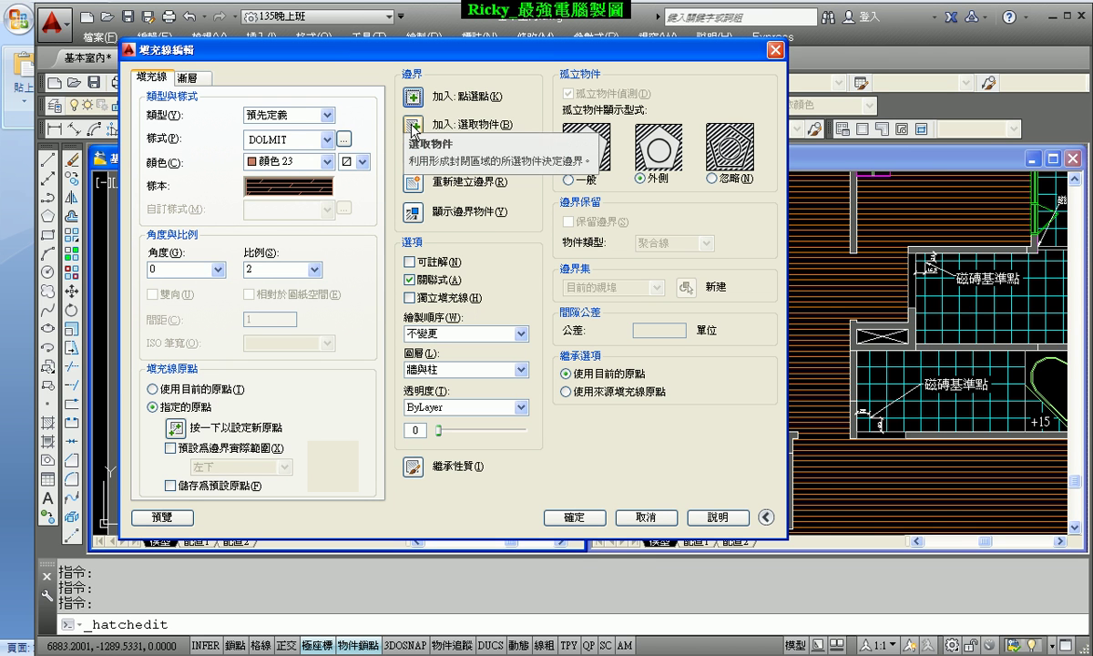
click(414, 127)
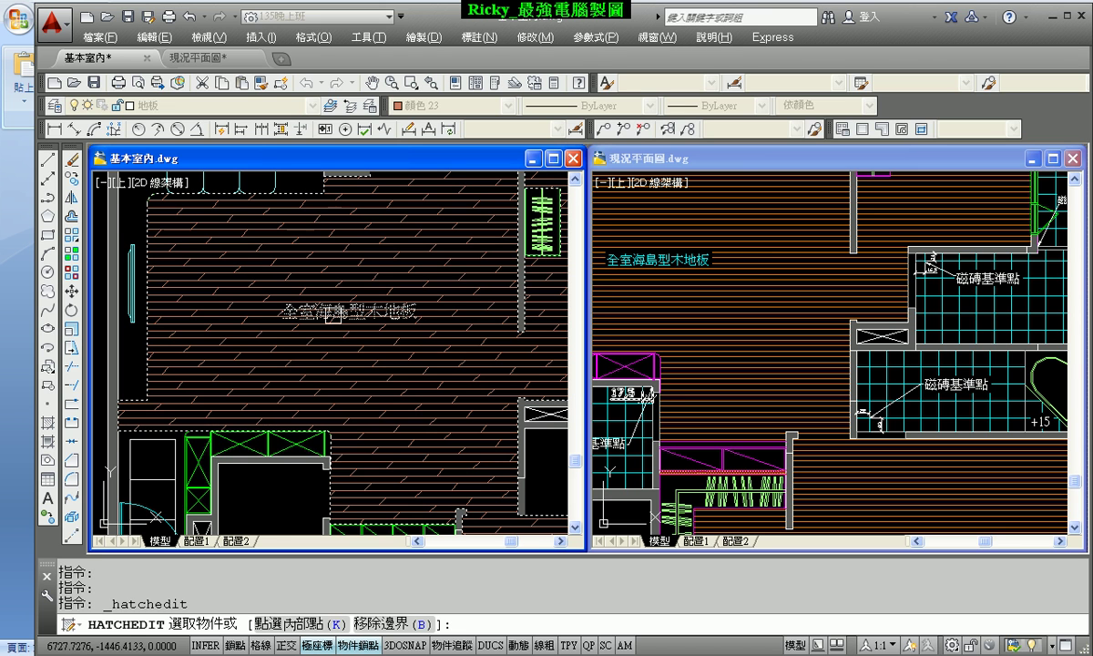
click(328, 310)
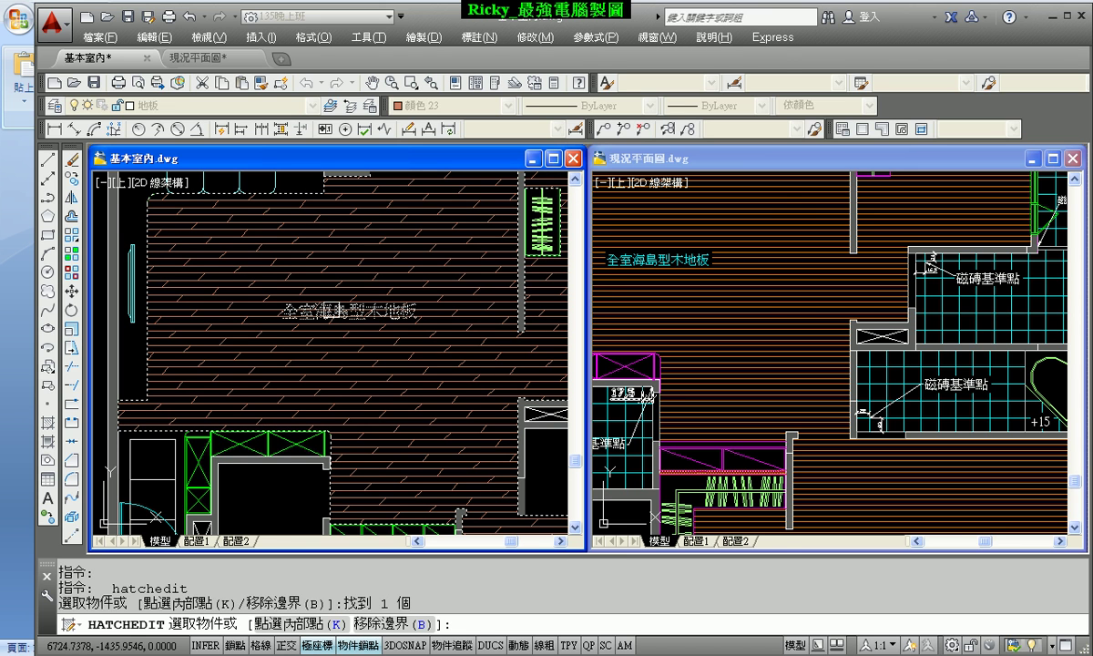
key(Return)
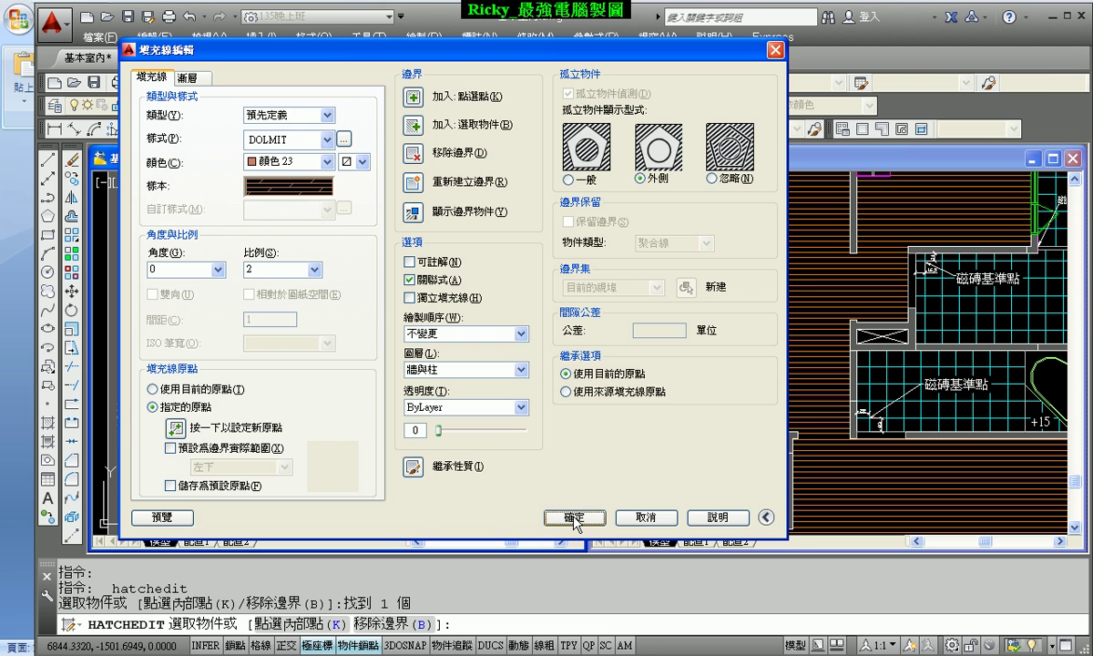
click(576, 517)
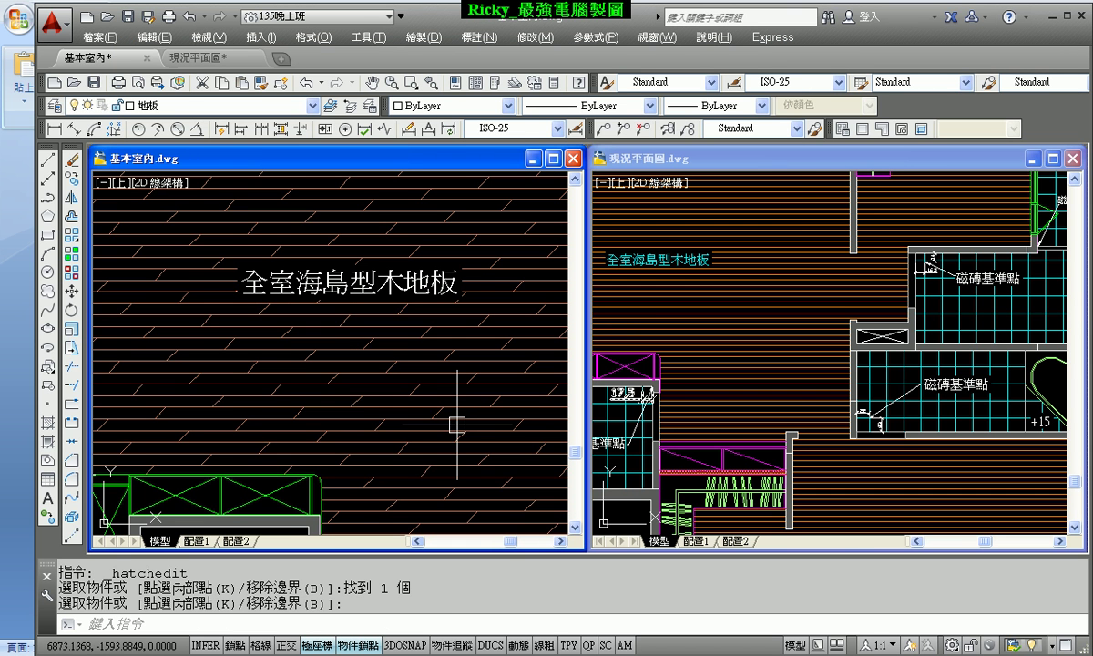
scroll(401, 379, down, 3)
scroll(419, 379, down, 2)
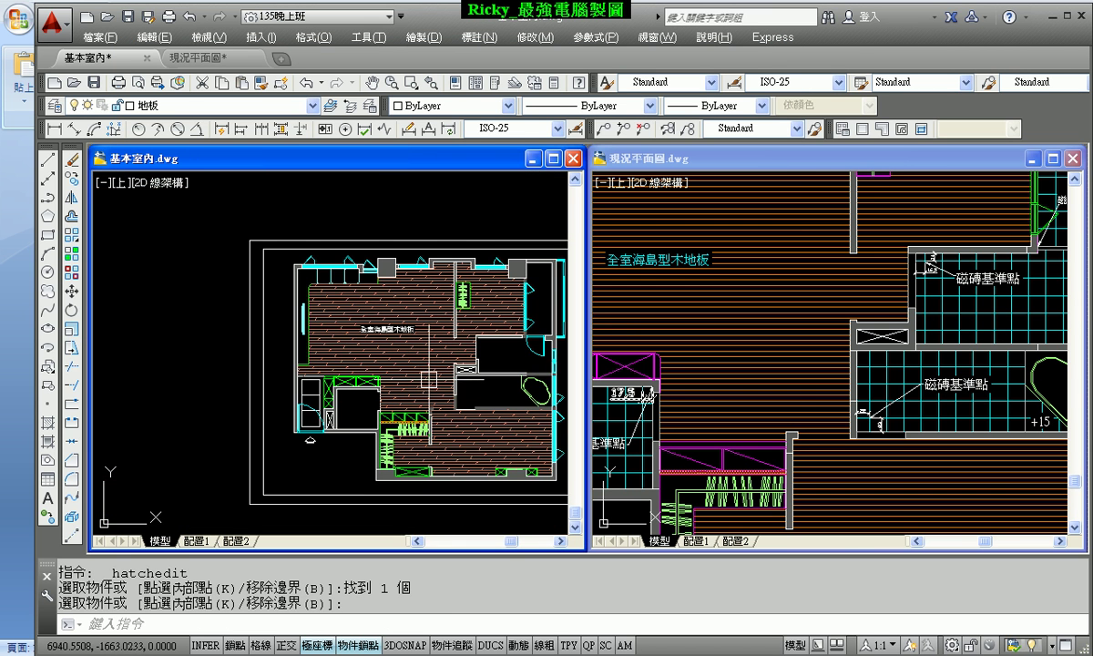
scroll(321, 356, up, 2)
middle_drag(332, 357, 314, 359)
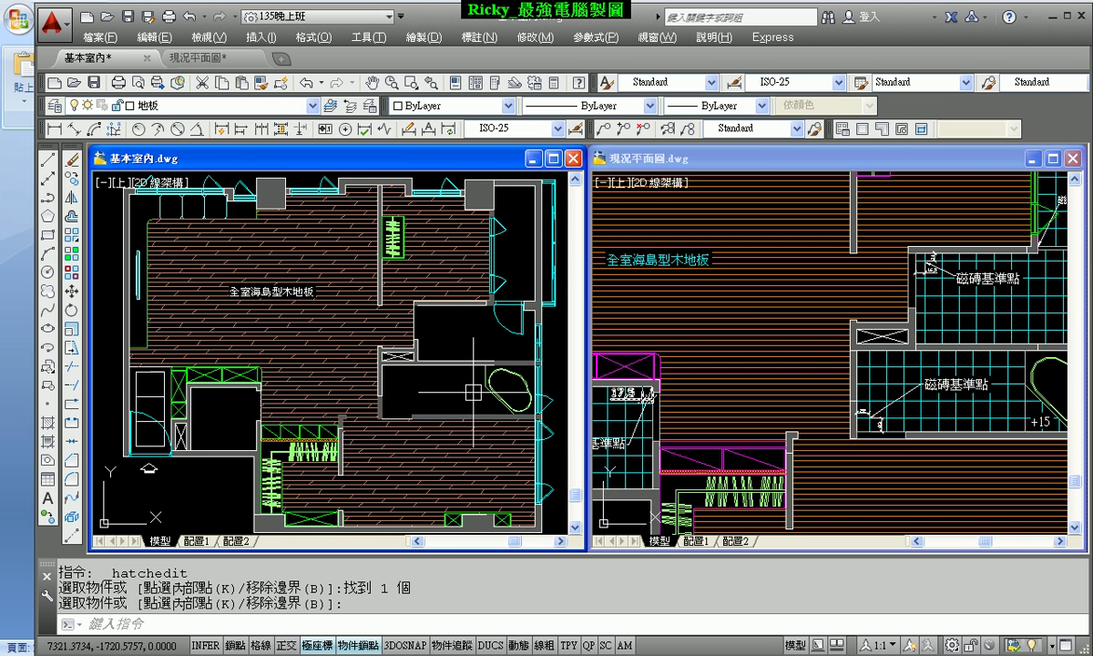